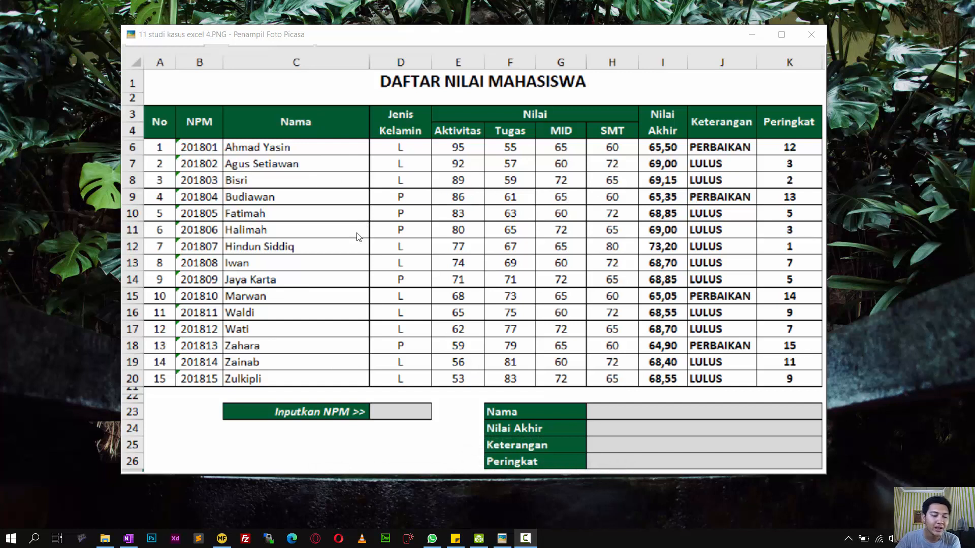
Launch Excel, create a blank workbook in a maximized window and enlarge the sheet view
click(11, 539)
text(excel)
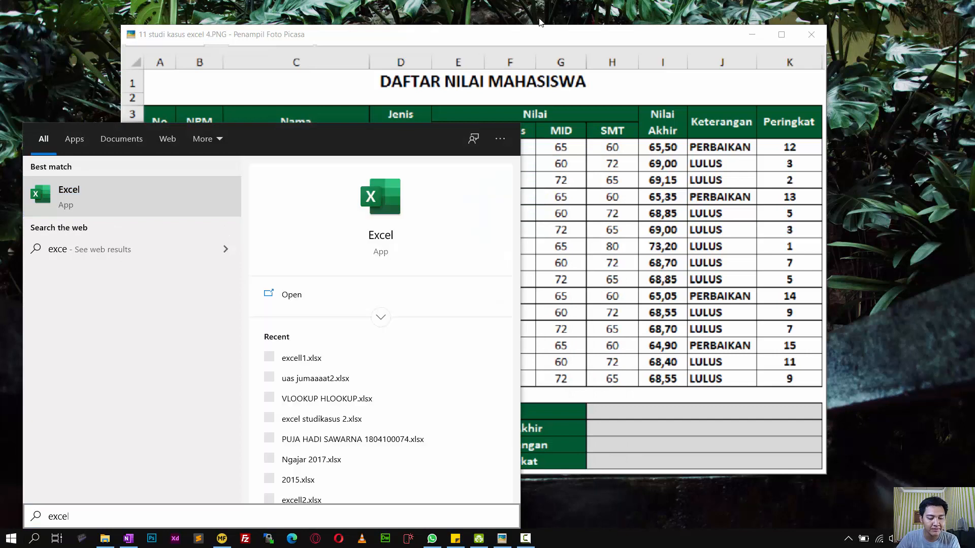
click(534, 25)
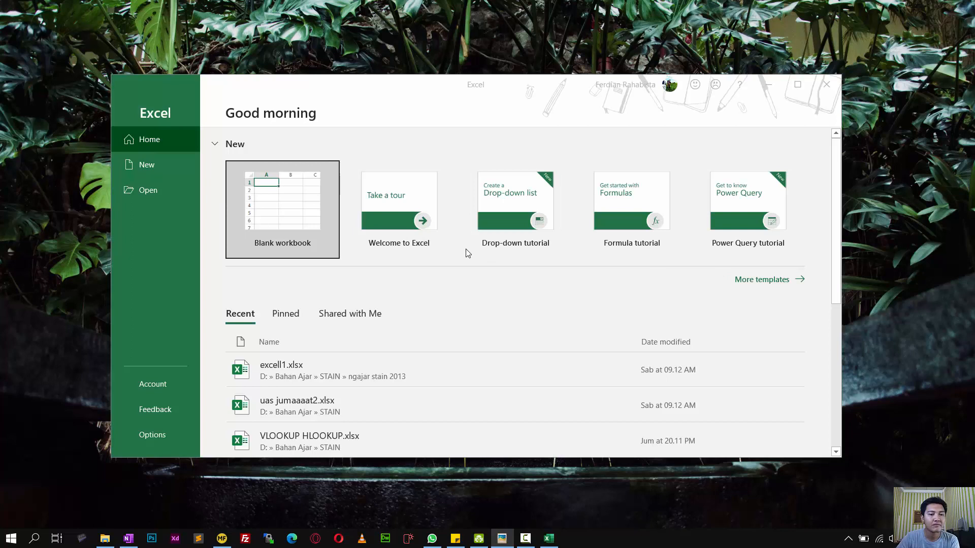
click(259, 200)
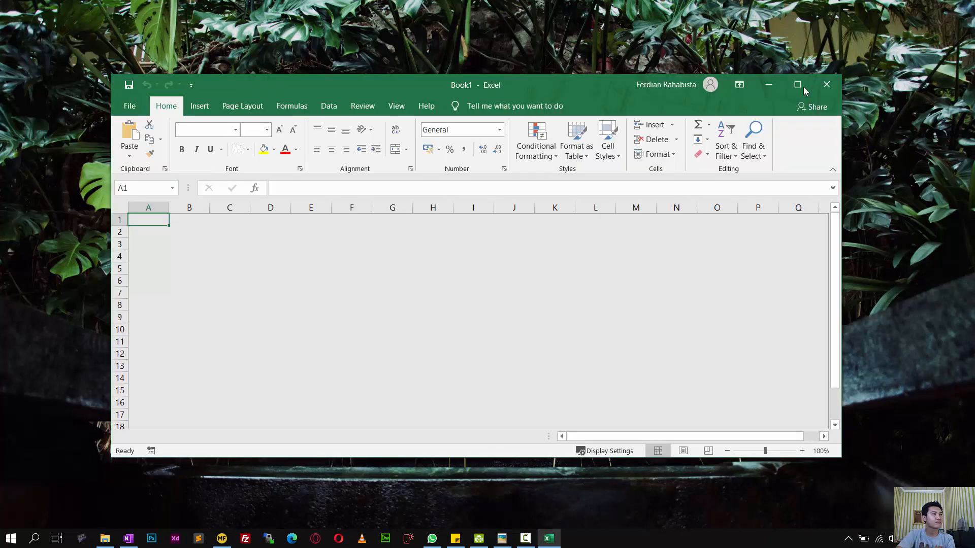
click(797, 84)
ctrl+scroll(213, 248, up, 5)
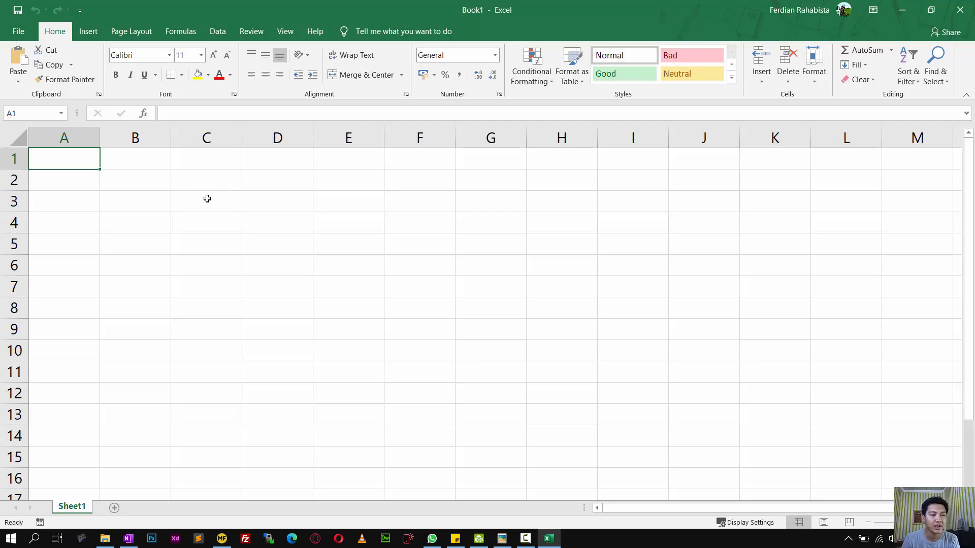
Enter the title DAFTAR NILAI MAHASISWA in cell A2
key(Return)
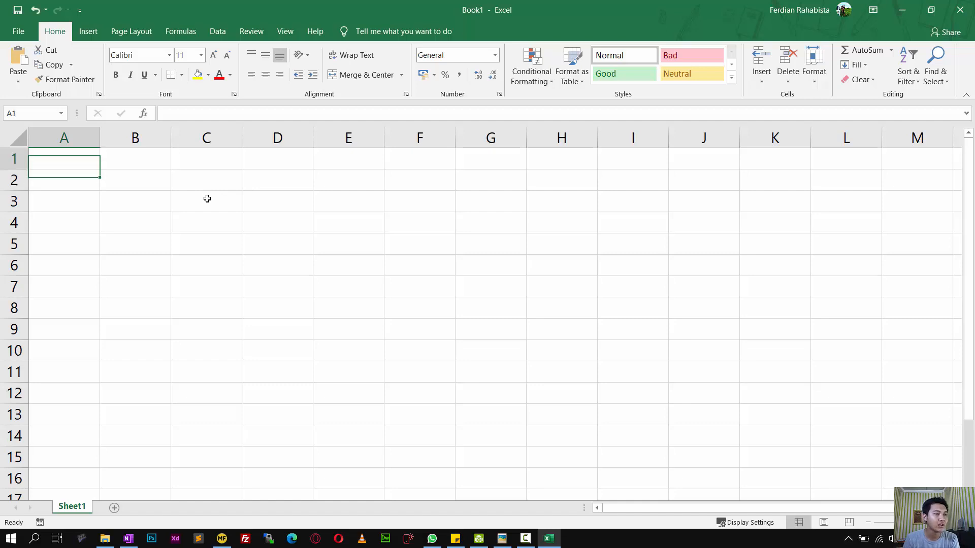
text(DAFT)
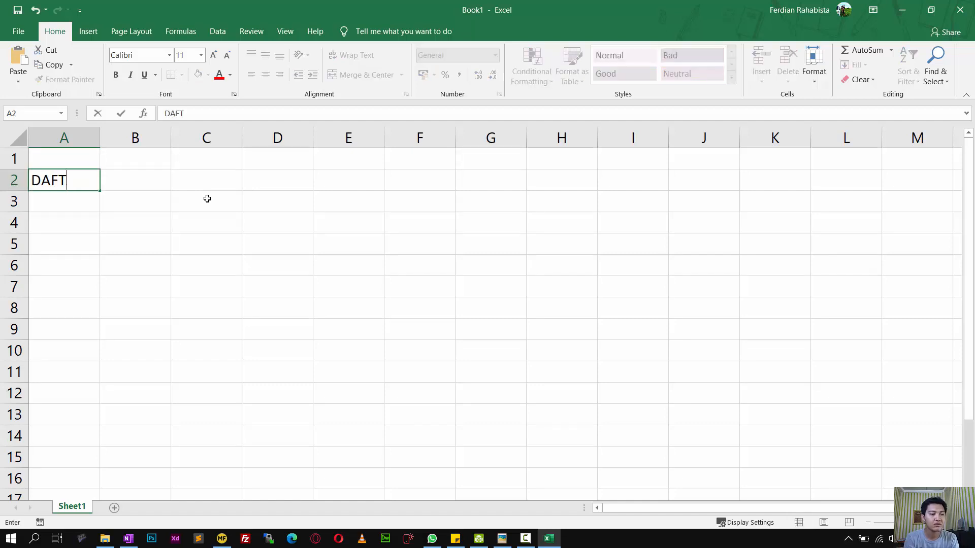
text(AR NILAI MAHASISWA)
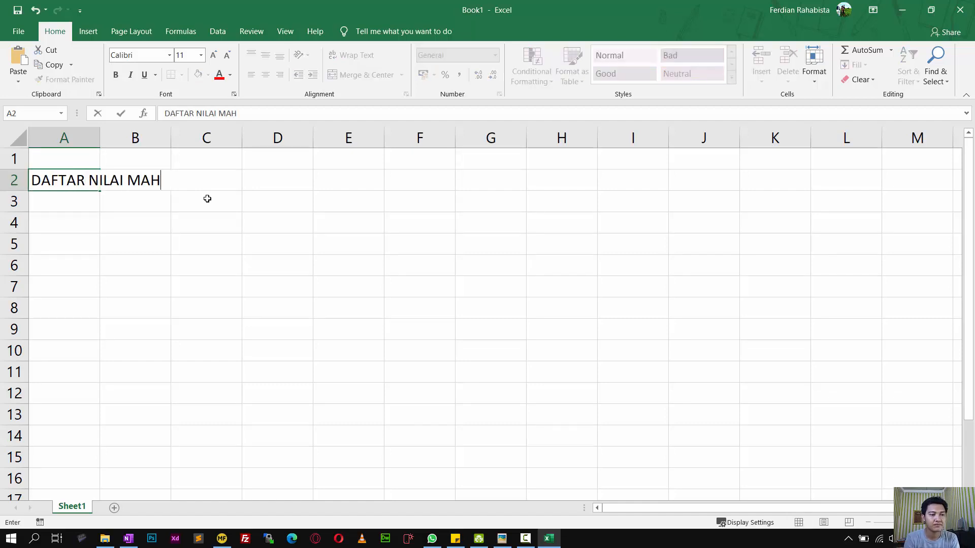
key(ctrl+Return)
key(Return)
key(Return)
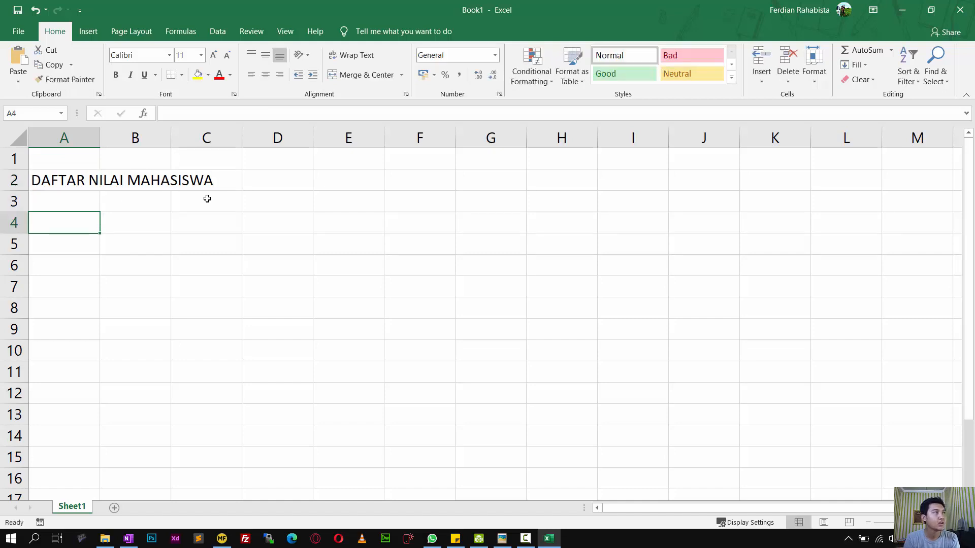
Enter the headers No, NPM, Nama, Jenis Kelamin and Nilai across cells A4 to E4
text(No)
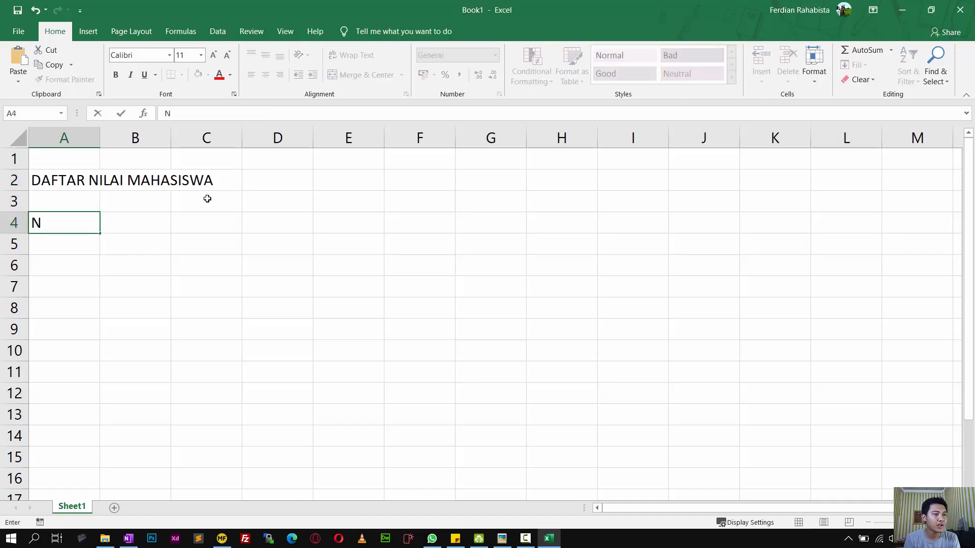
key(Tab)
text(NPM)
key(Tab)
text(Nama)
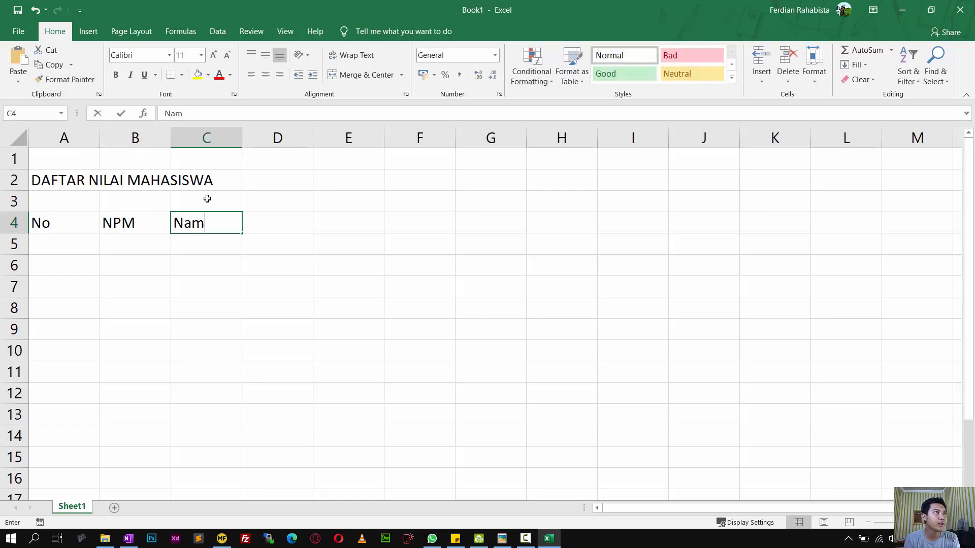
key(Tab)
text(Jenis Kelamin)
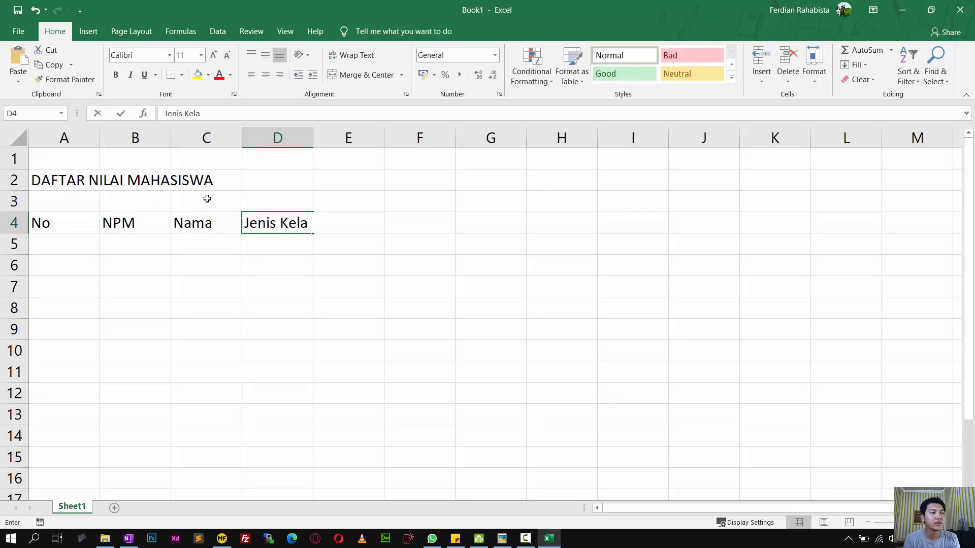
key(Tab)
text(Nilai)
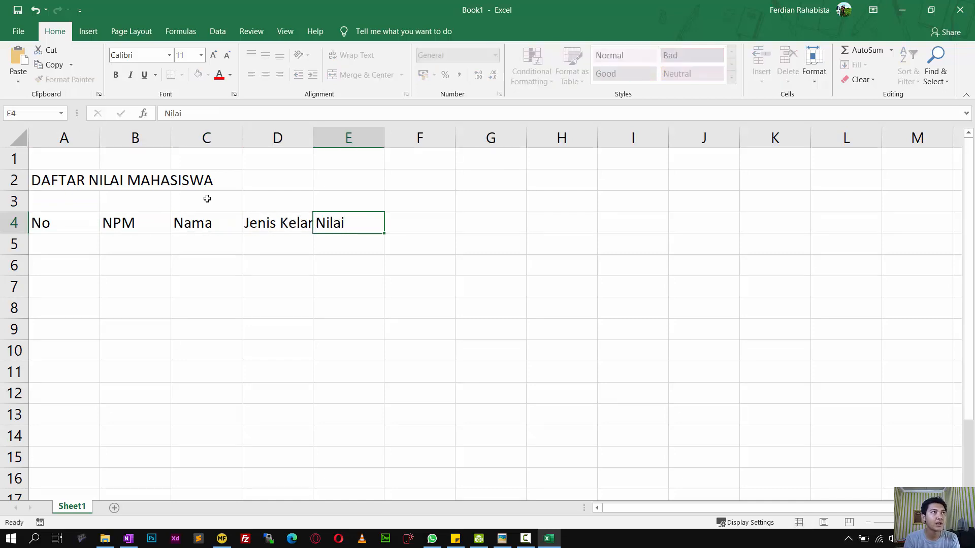
Enter the subheaders Aktivitas, Tugas, MID and SMT in cells E5 to H5, starting under Nilai
key(Tab)
key(Down)
key(Left)
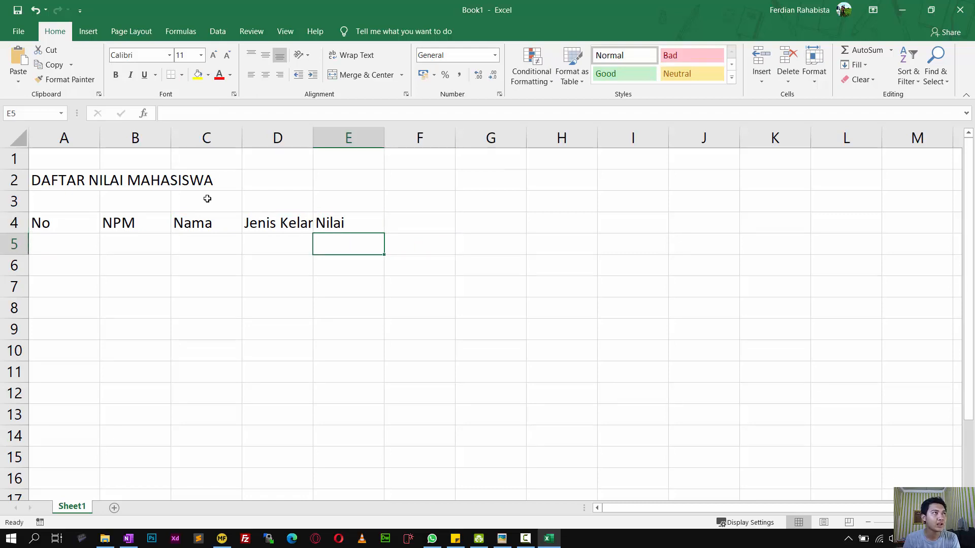
text(Aktivitas)
key(Tab)
text(Tugas)
key(Tab)
text(MID)
key(ctrl+Return)
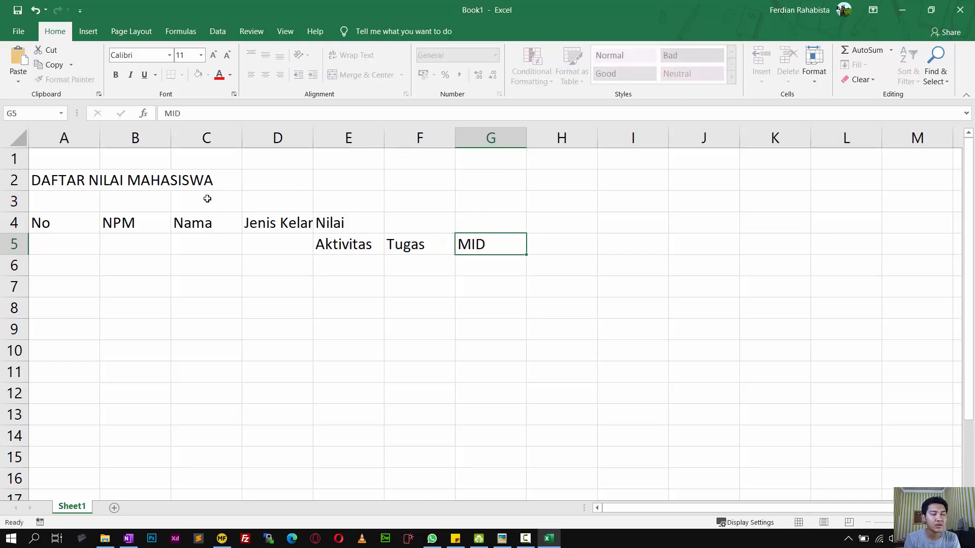
key(Tab)
text(SMT)
Add the headers Nilai Akhir, Keterangan and Peringkat in cells I4 to K4
key(Tab)
key(Up)
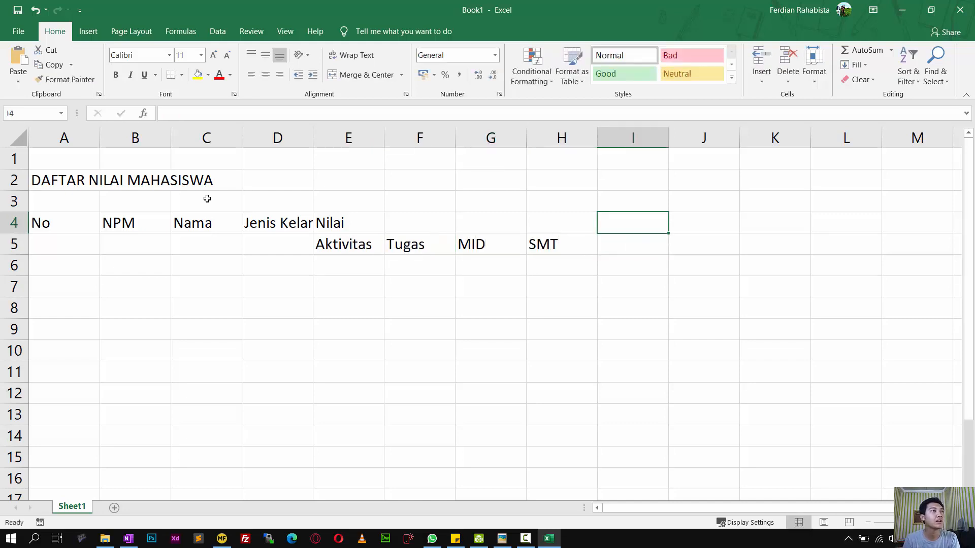
text(Nilai)
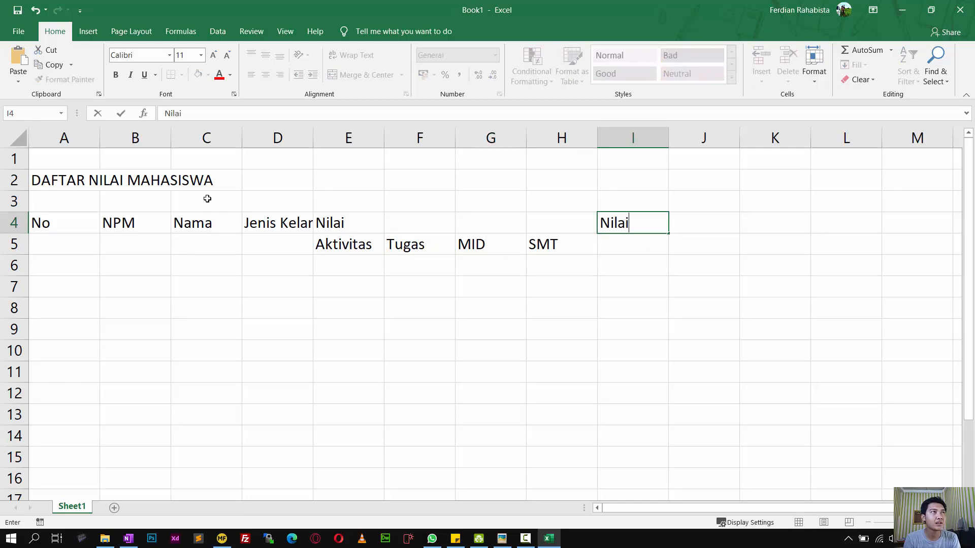
text( Akhir)
key(Tab)
text(Ke)
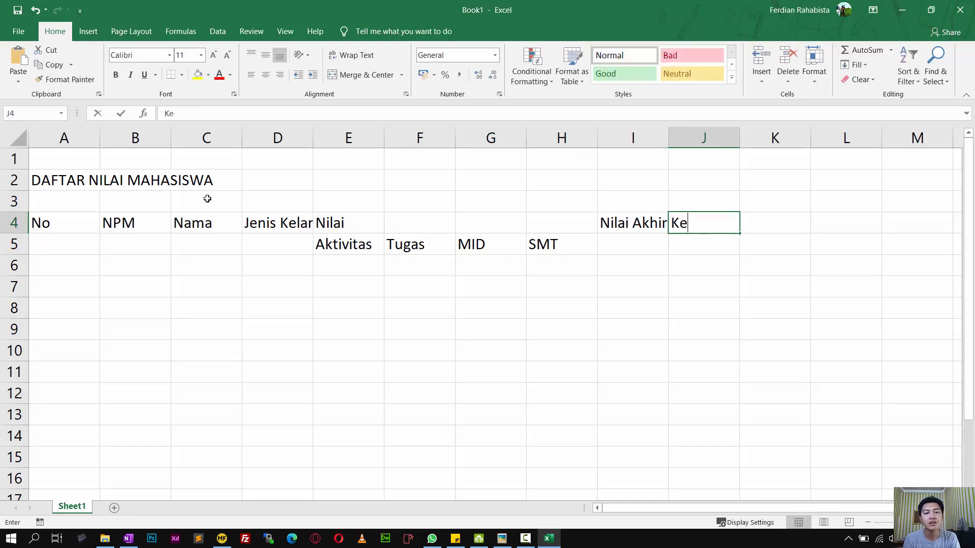
text(tere)
key(BackSpace)
text(angan)
key(Tab)
text(Peringkat)
key(Return)
Number the rows in the No column from 1 to 10 in cells A6 to A15
click(83, 266)
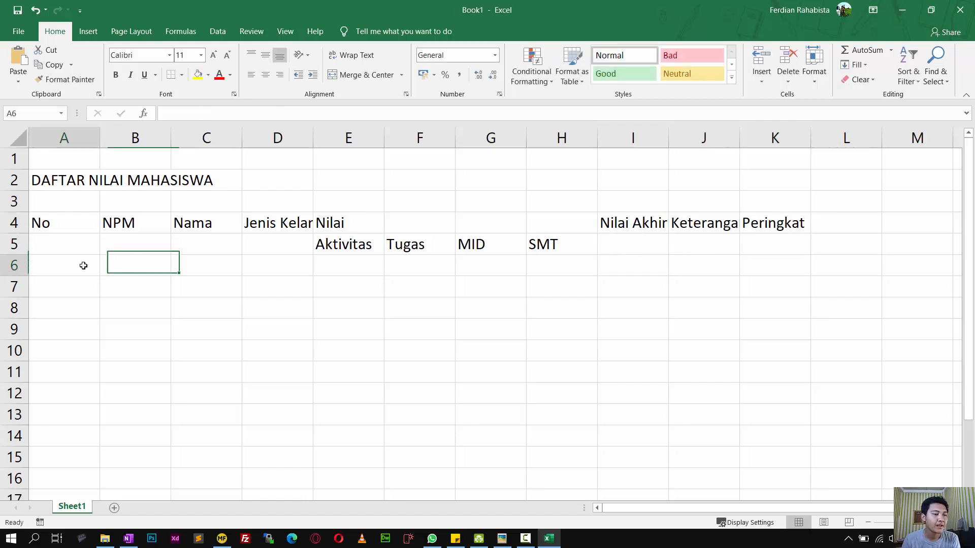
text(1)
key(Return)
text(2)
mouse_move(72, 259)
mouse_down()
mouse_move(81, 289)
mouse_move(103, 300)
mouse_move(104, 392)
mouse_move(93, 300)
mouse_move(102, 433)
mouse_move(94, 472)
mouse_up()
drag(91, 446, 89, 460)
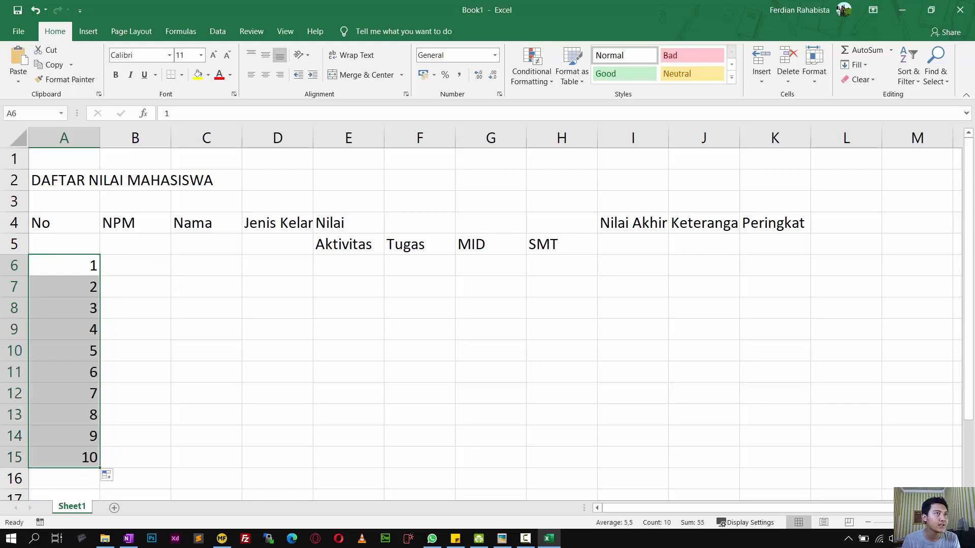
Check the row count in the reference picture, move it aside, and extend the No series to 15 in cell A20
click(501, 538)
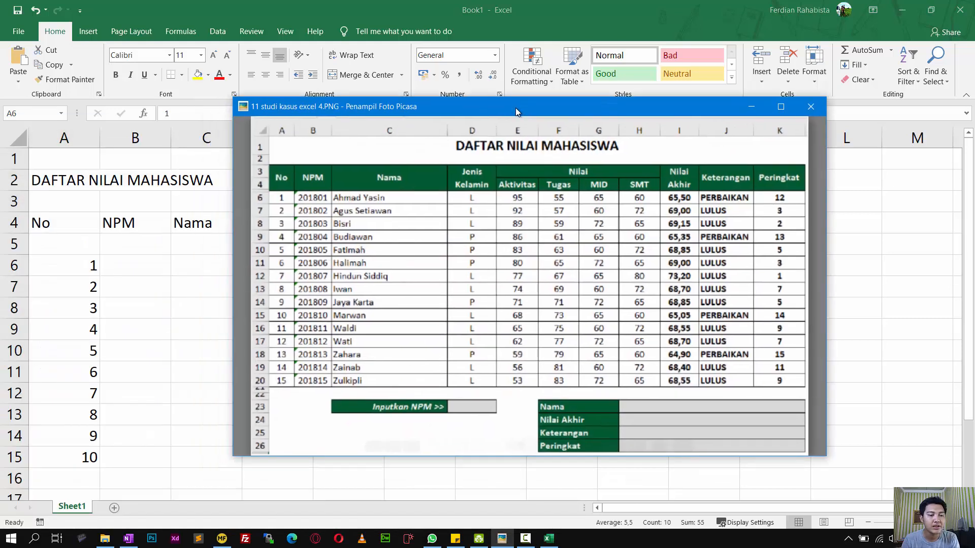
drag(516, 108, 0, 36)
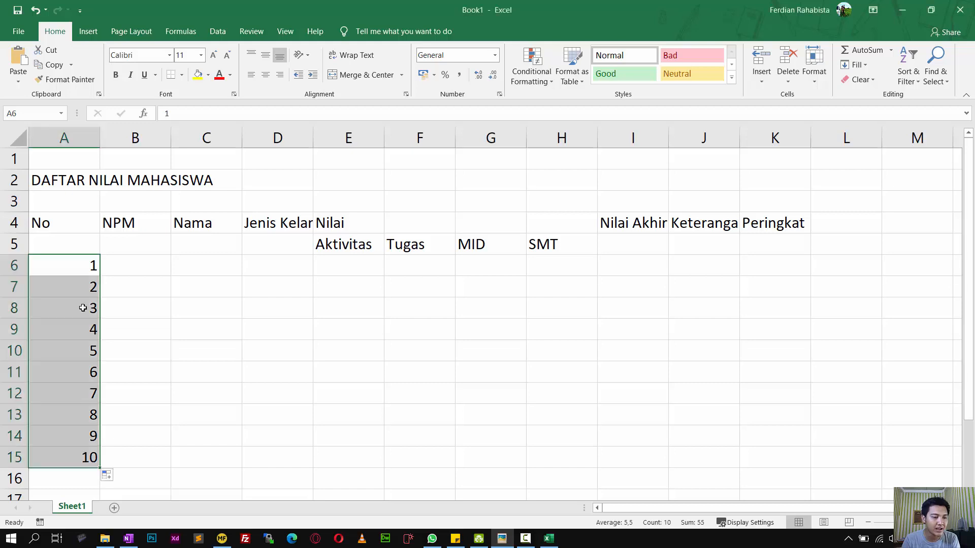
scroll(103, 370, down, 2)
drag(100, 341, 98, 440)
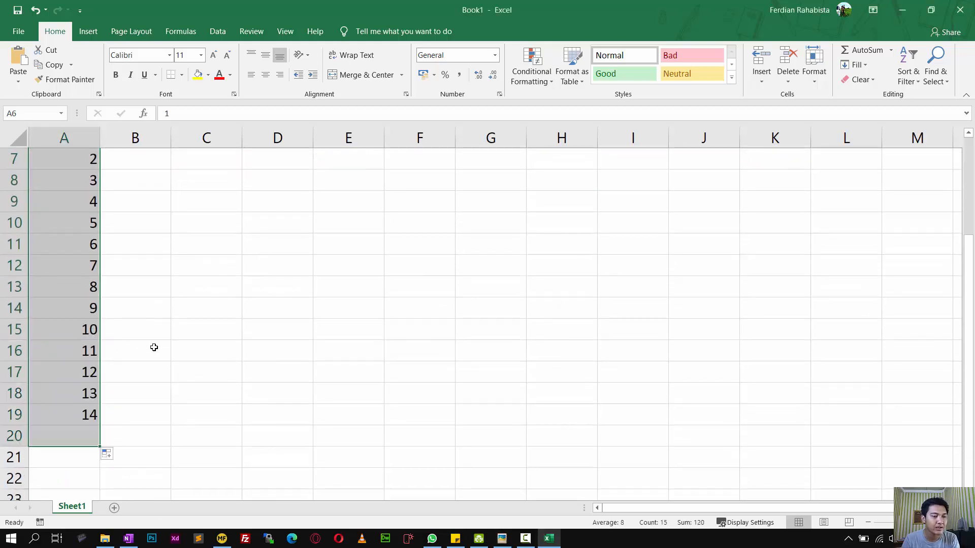
Enter the first two student numbers in the NPM column and fill the series from B6 down to B20
scroll(146, 323, up, 2)
click(128, 266)
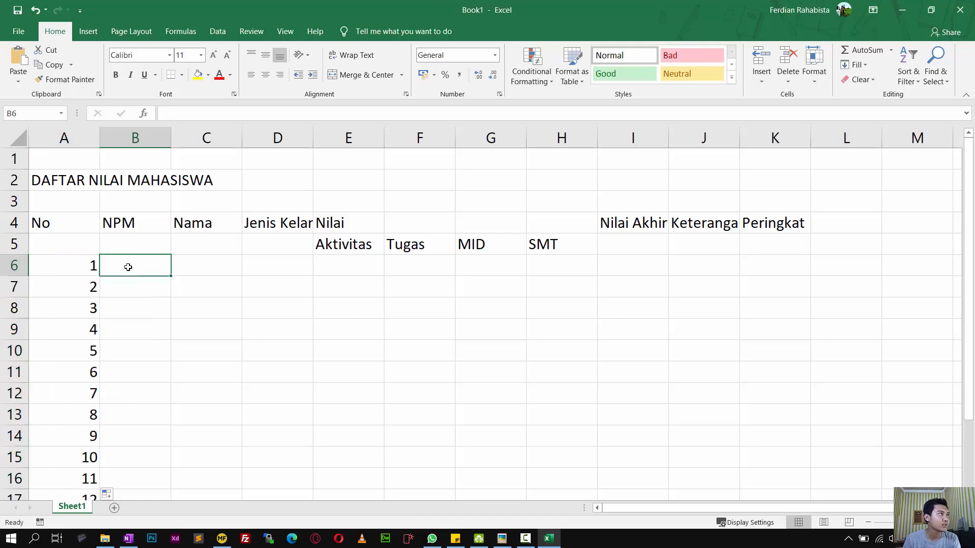
text(201801)
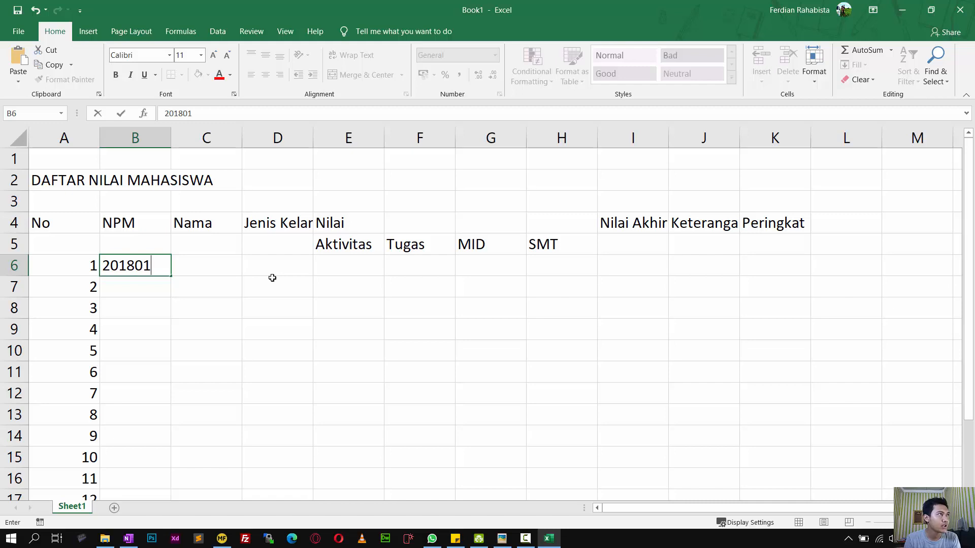
key(Return)
text(2018)
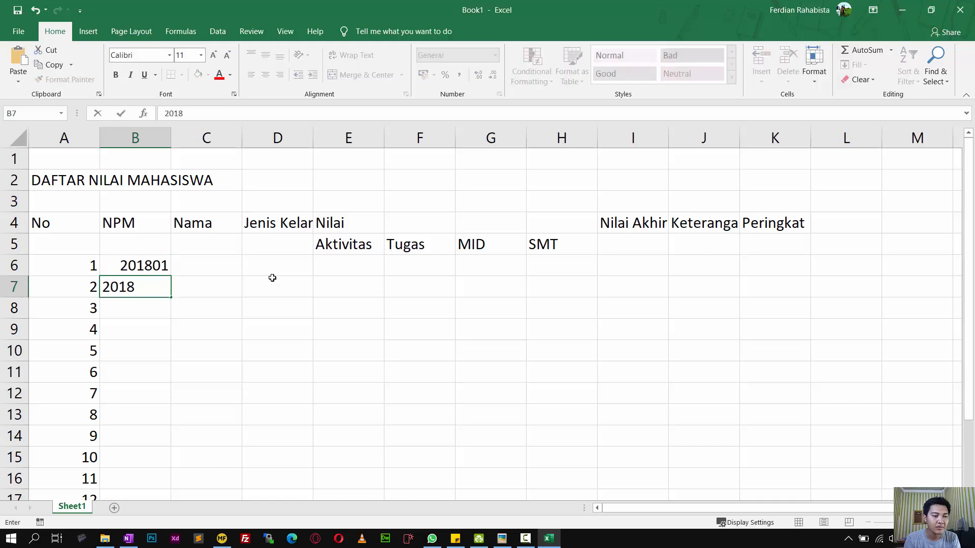
text(02)
key(Return)
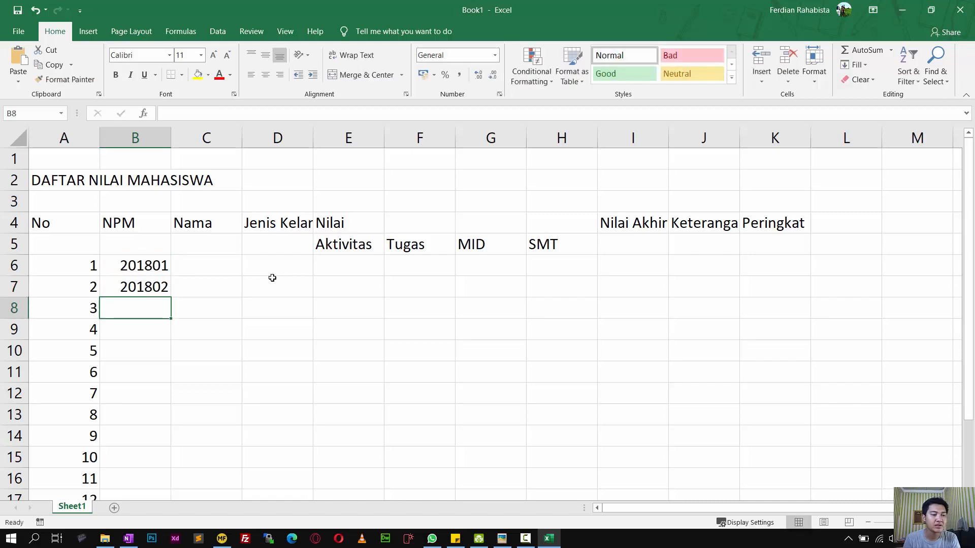
key(Up)
key(Up)
key(shift+Down)
drag(175, 297, 134, 461)
scroll(207, 348, up, 2)
Narrow the No column and widen the NPM, Nama and Jenis Kelamin columns to suit their contents
click(203, 265)
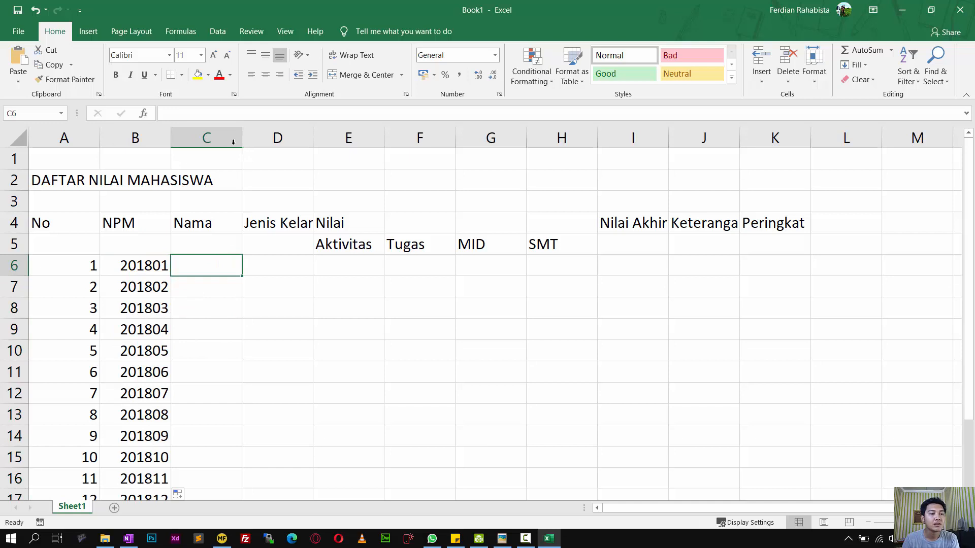
double_click(100, 138)
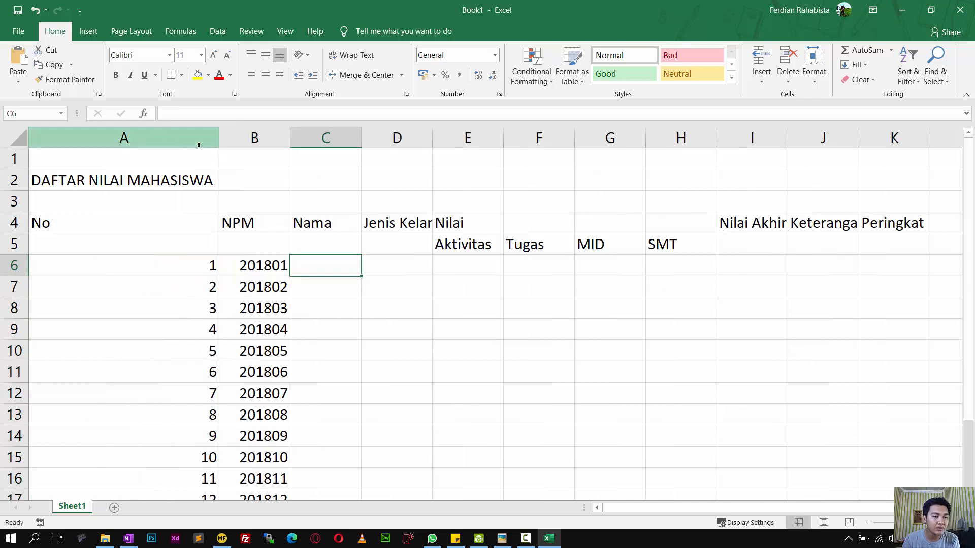
drag(219, 137, 65, 145)
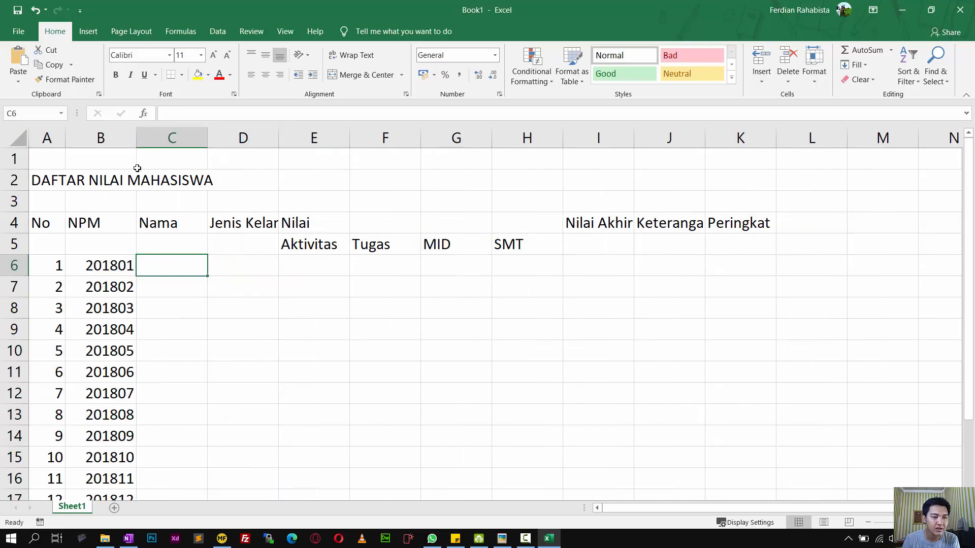
drag(137, 145, 140, 144)
drag(212, 145, 187, 145)
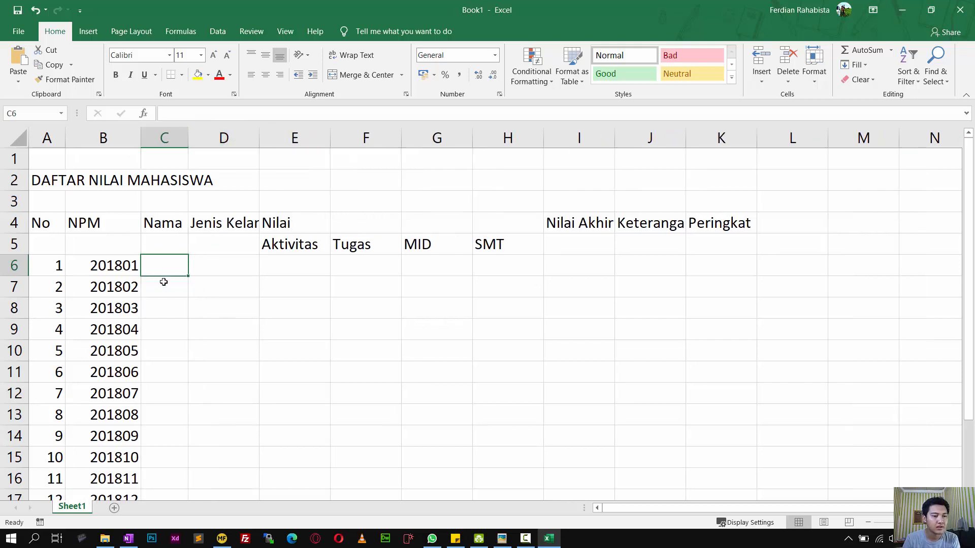
key(ctrl+z)
drag(209, 138, 288, 142)
drag(358, 133, 412, 136)
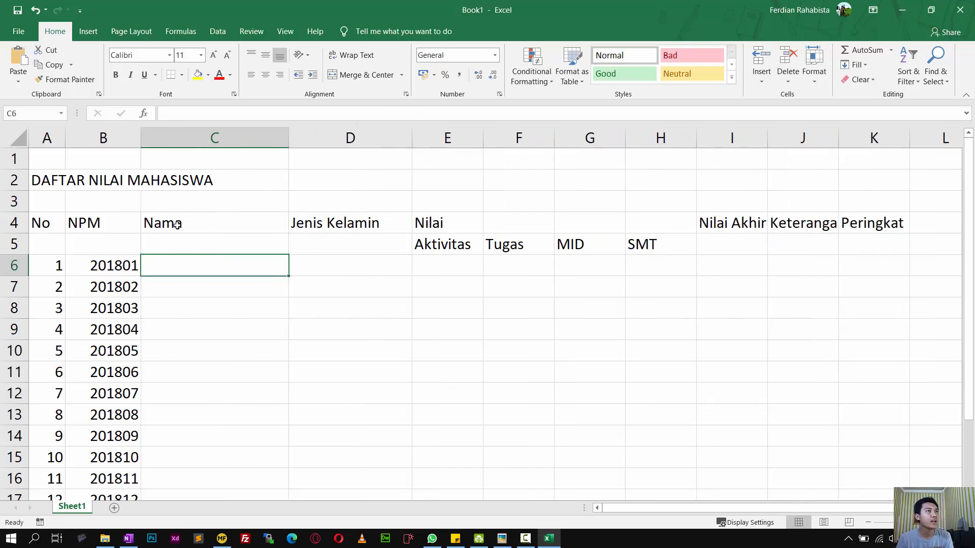
Open the recent workbook excell1.xlsx and show its pert1 sheet
click(198, 285)
click(197, 272)
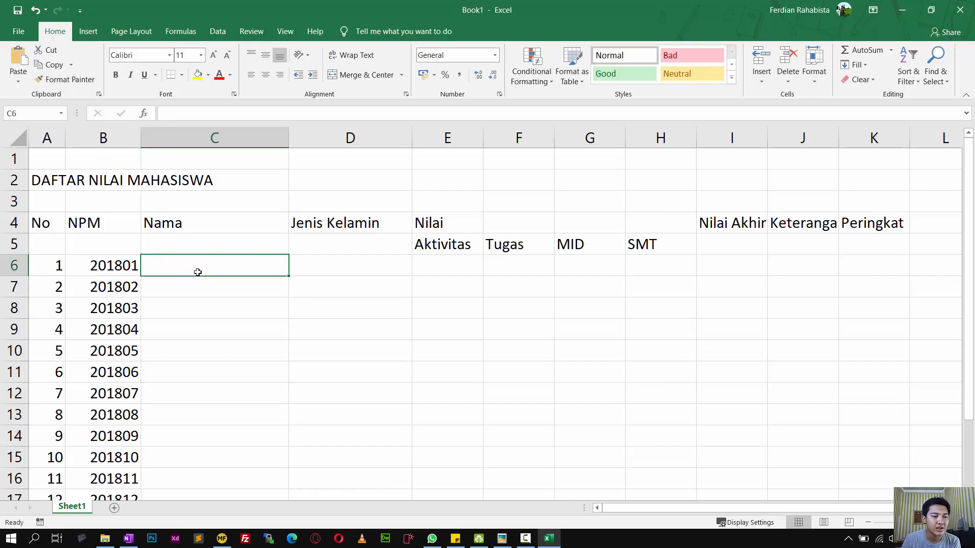
click(16, 33)
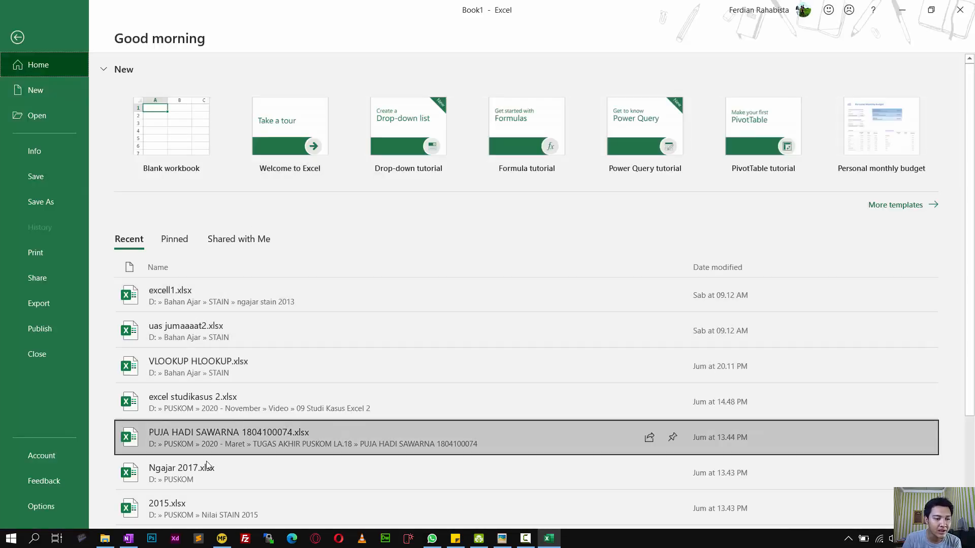
scroll(269, 437, down, 1)
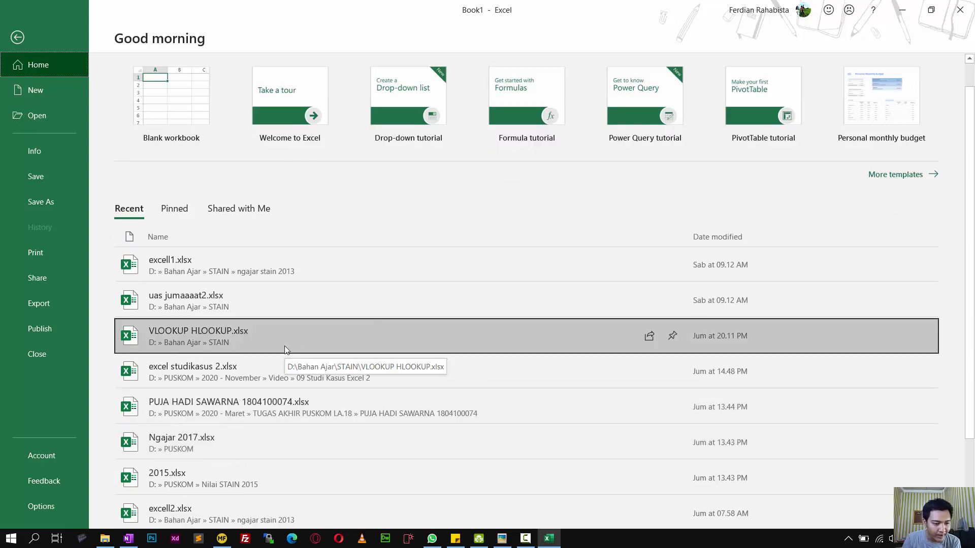
scroll(284, 348, down, 3)
scroll(284, 347, up, 4)
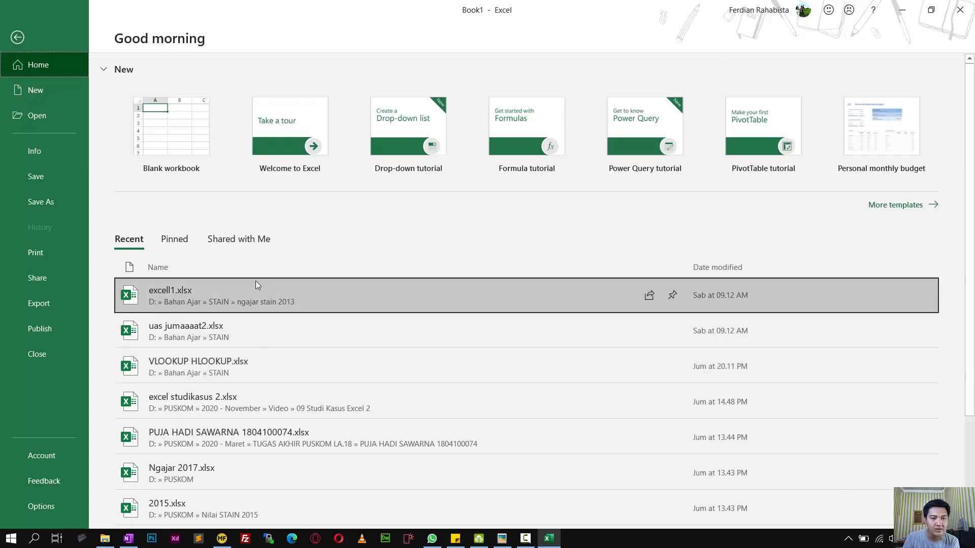
click(245, 301)
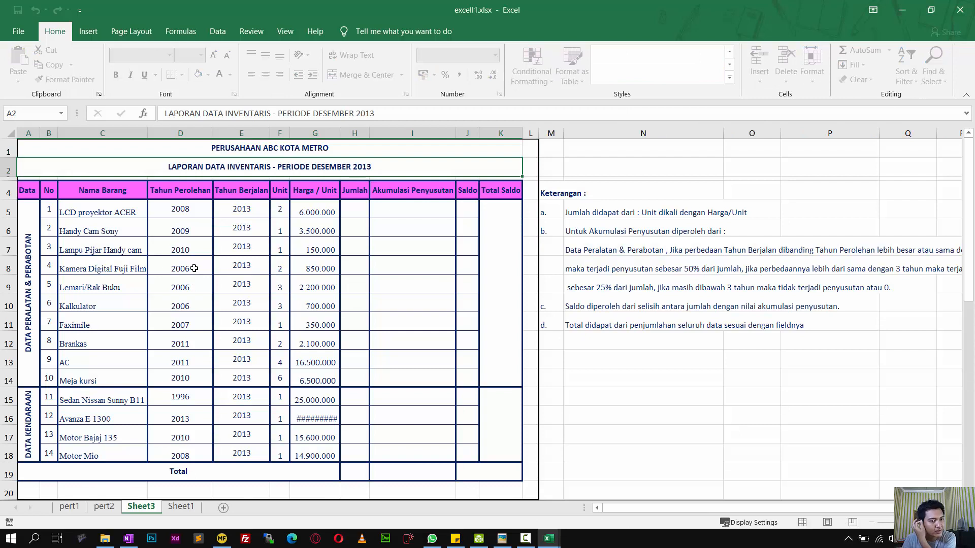
click(71, 506)
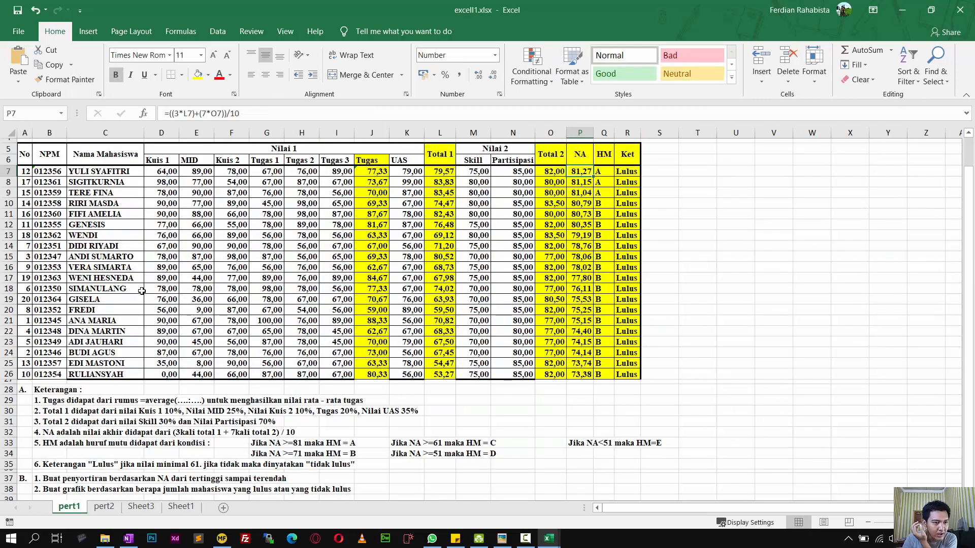
Copy the student names in C7 to C26 of the pert1 sheet and paste them without source formatting into Book1 from C6 down
drag(103, 173, 119, 377)
key(ctrl+c)
click(902, 10)
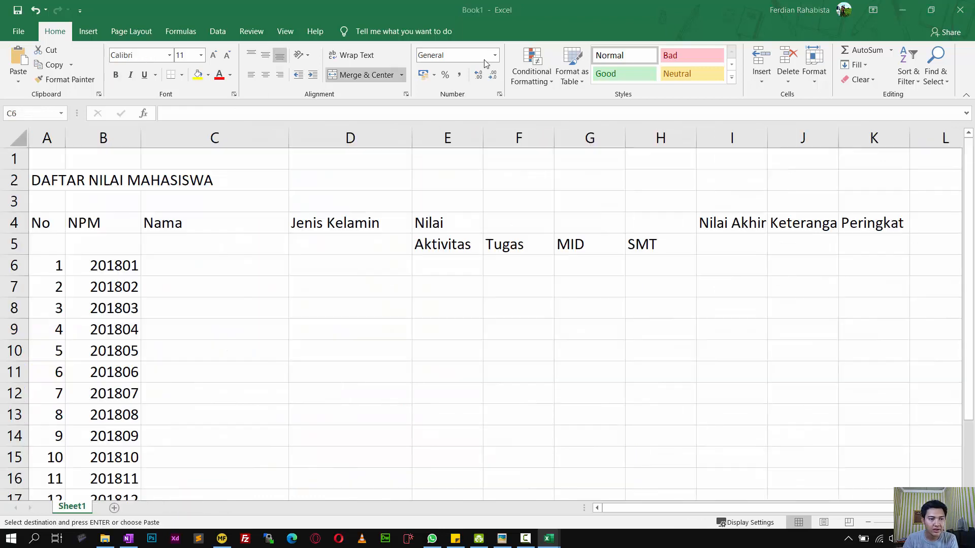
right_click(190, 272)
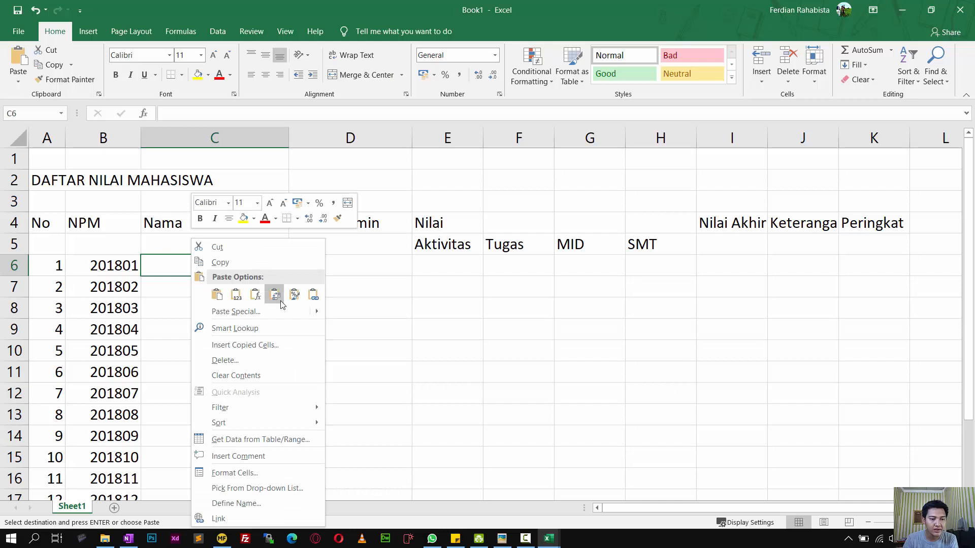
click(216, 297)
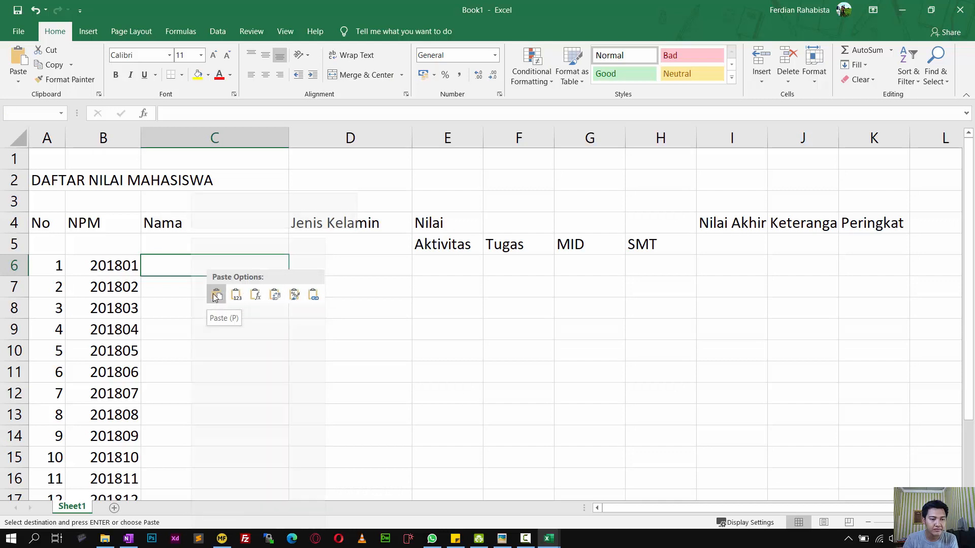
click(255, 295)
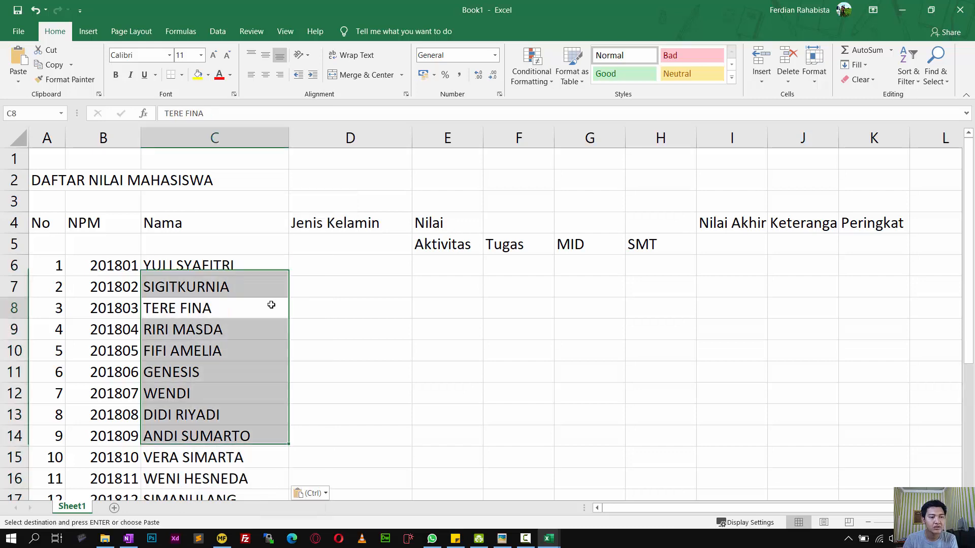
Fill the Jenis Kelamin column with L in D6 to D9, P in D10 to D13, and L in D14 to D21
click(337, 265)
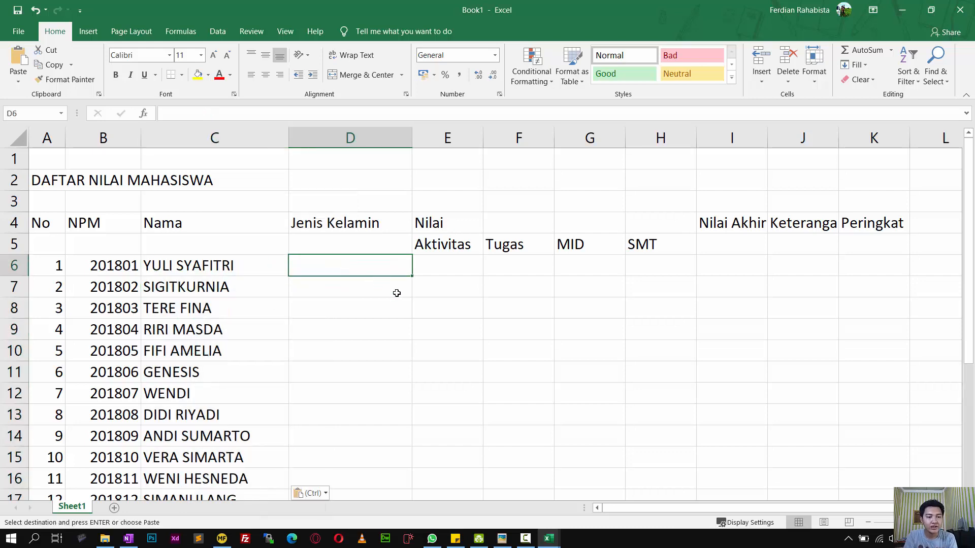
text(L)
key(Return)
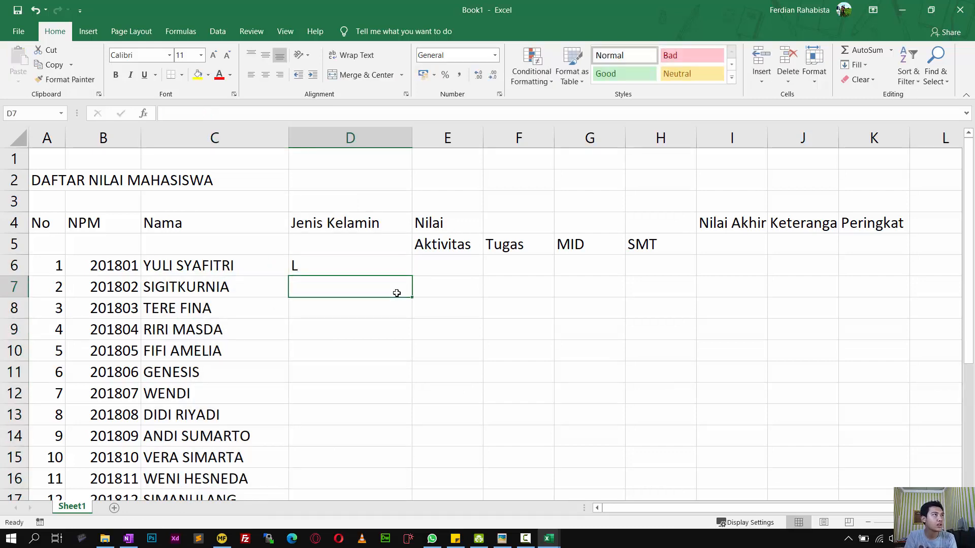
text(L)
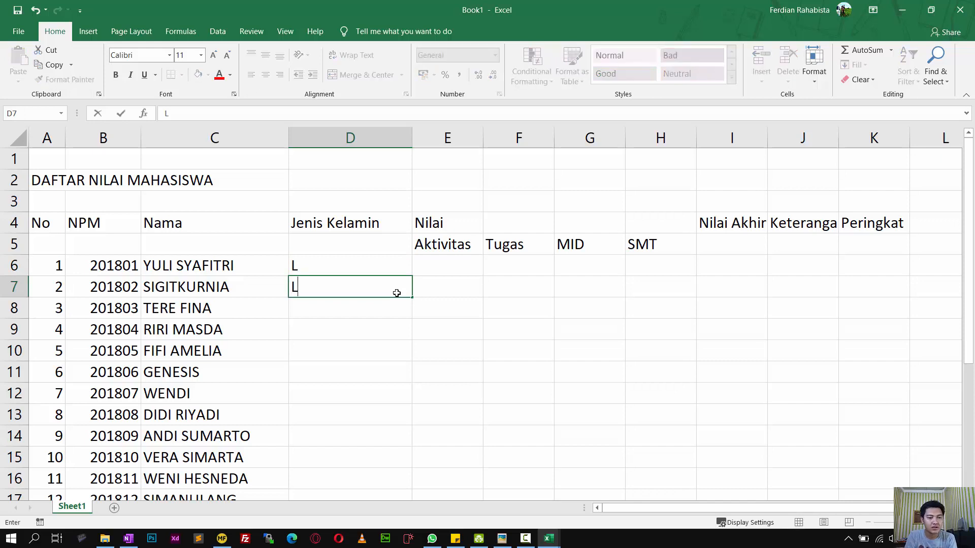
key(Return)
text(L)
key(Return)
text(L)
key(Return)
text(P)
key(Return)
text(P)
key(Return)
text(P)
key(Return)
text(P)
key(Return)
text(L)
key(Return)
text(L)
key(Return)
text(L)
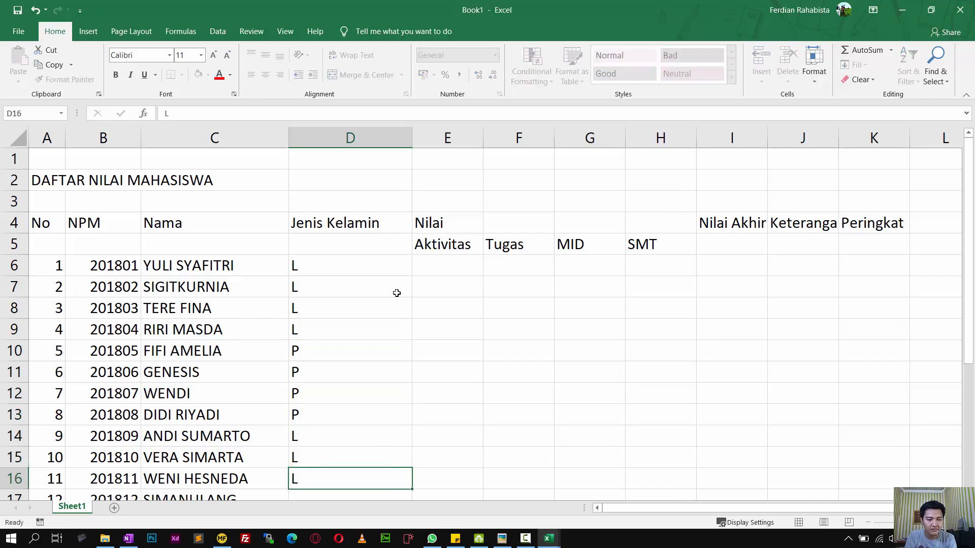
key(Return)
text(L)
key(Return)
text(L)
key(Return)
text(L)
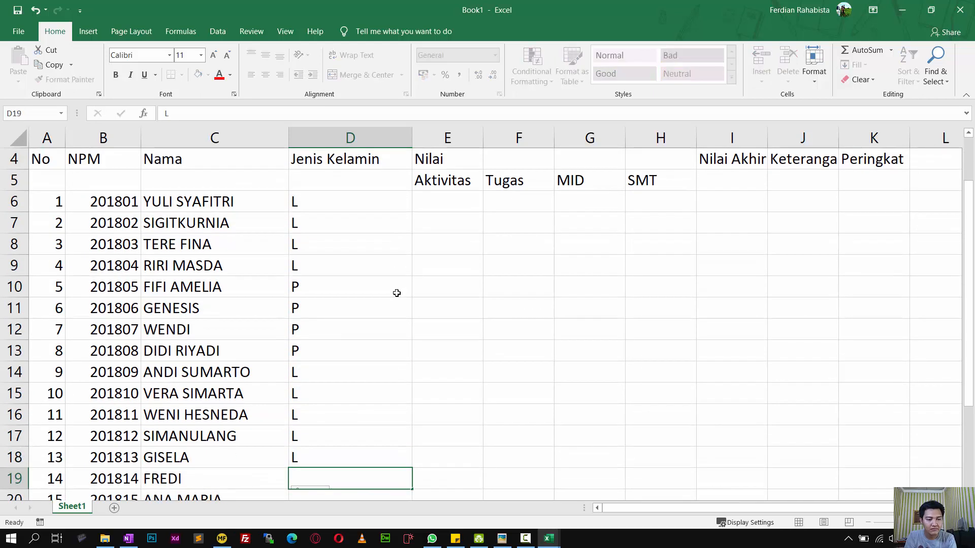
key(Return)
text(L)
key(Return)
text(L)
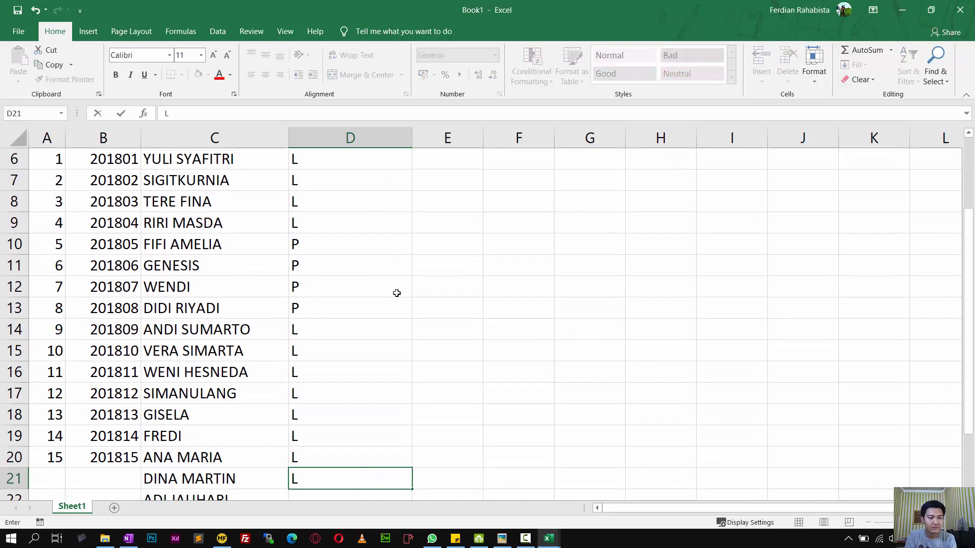
key(Return)
key(Return)
key(Return)
Delete the surplus rows 21 to 25 below student number 15
scroll(325, 320, down, 3)
scroll(320, 322, up, 6)
scroll(203, 319, down, 5)
drag(10, 286, 11, 374)
right_click(11, 374)
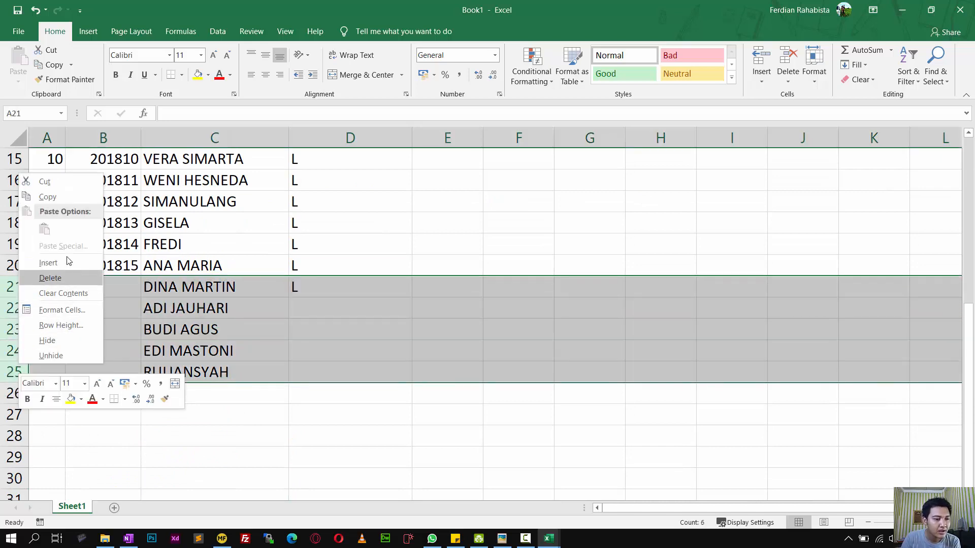
click(50, 278)
click(474, 335)
scroll(474, 334, up, 3)
scroll(376, 342, up, 2)
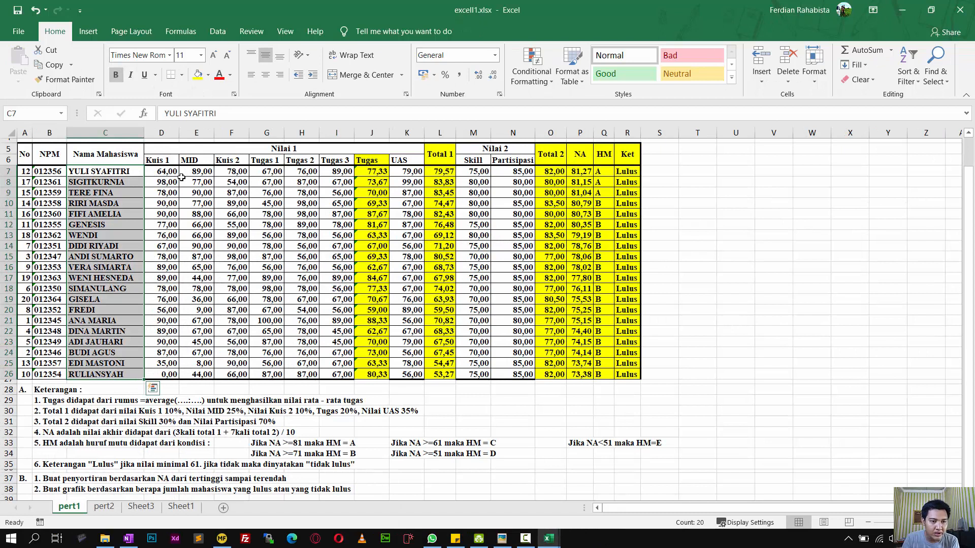
Copy the scores in D7 to I19 of excell1.xlsx's pert1 sheet and paste them into Book1 starting at E6
drag(178, 174, 351, 299)
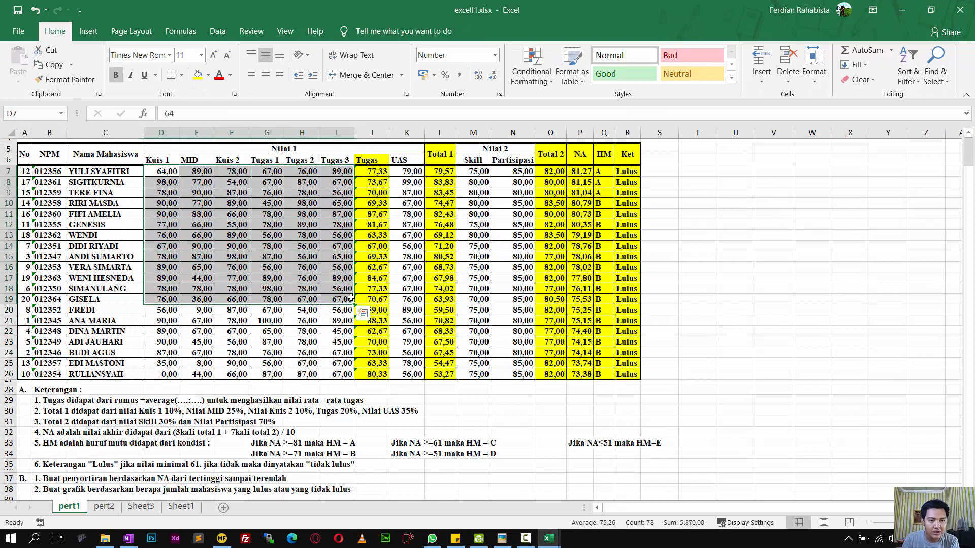
key(ctrl+c)
key(alt+Tab)
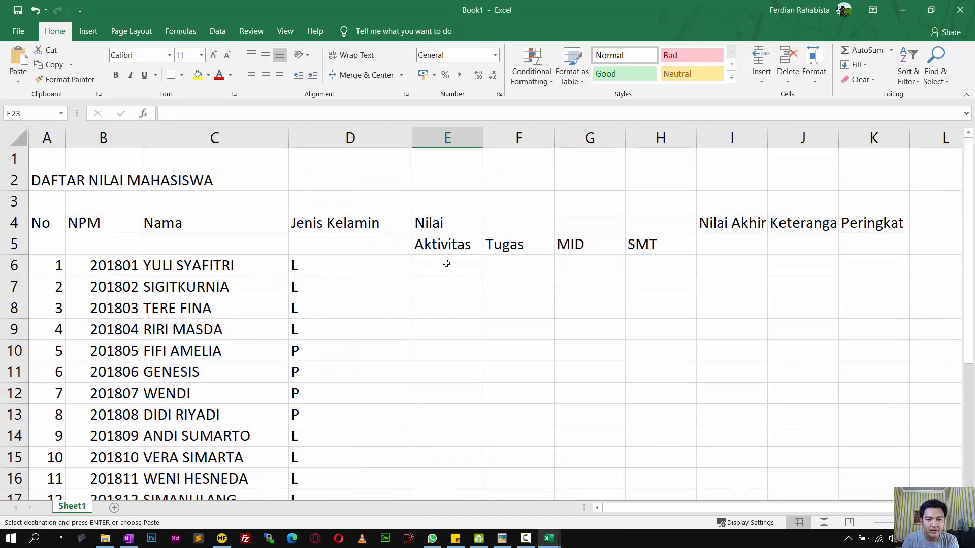
click(446, 264)
key(ctrl+v)
click(761, 302)
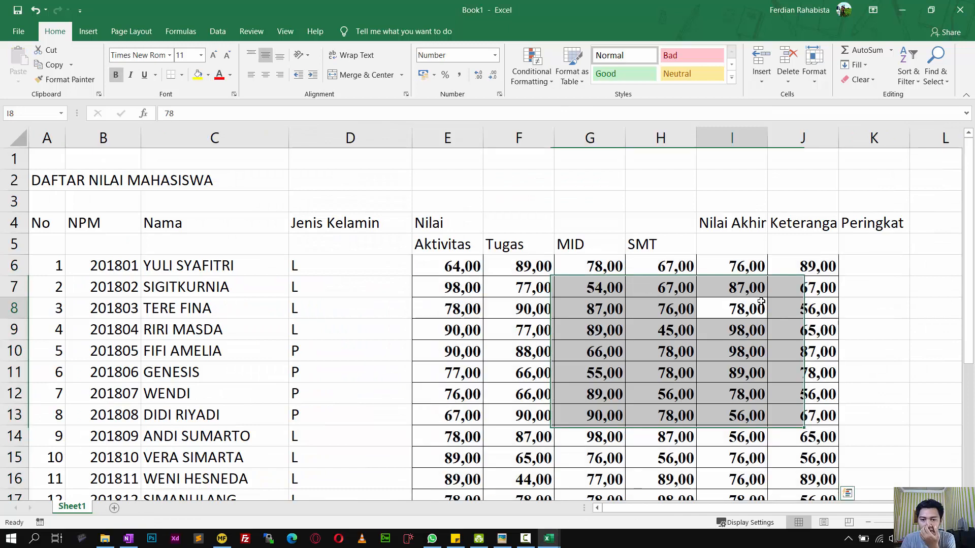
Clear the pasted scores from the Keterangan column in cells J6 to J18
click(814, 265)
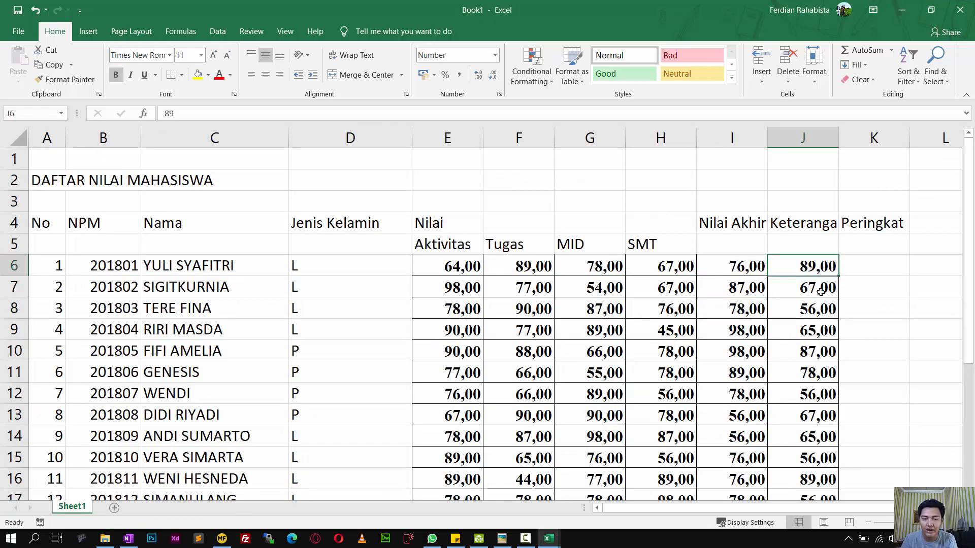
scroll(820, 292, down, 2)
shift+click(816, 390)
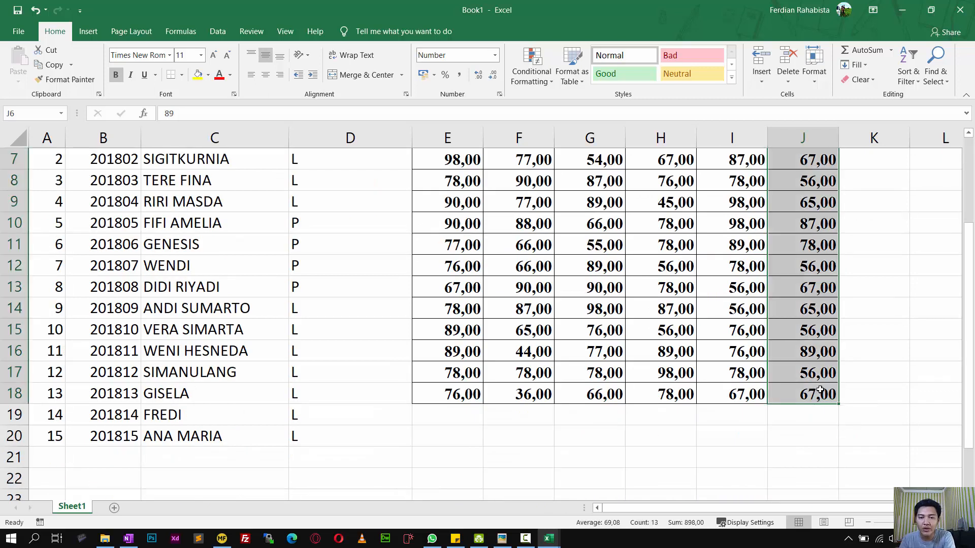
key(Delete)
scroll(816, 386, up, 2)
Write an IF formula in J6 that returns "LULUS" when I6>=61 and "GAGAL" otherwise
click(777, 269)
click(750, 268)
click(802, 269)
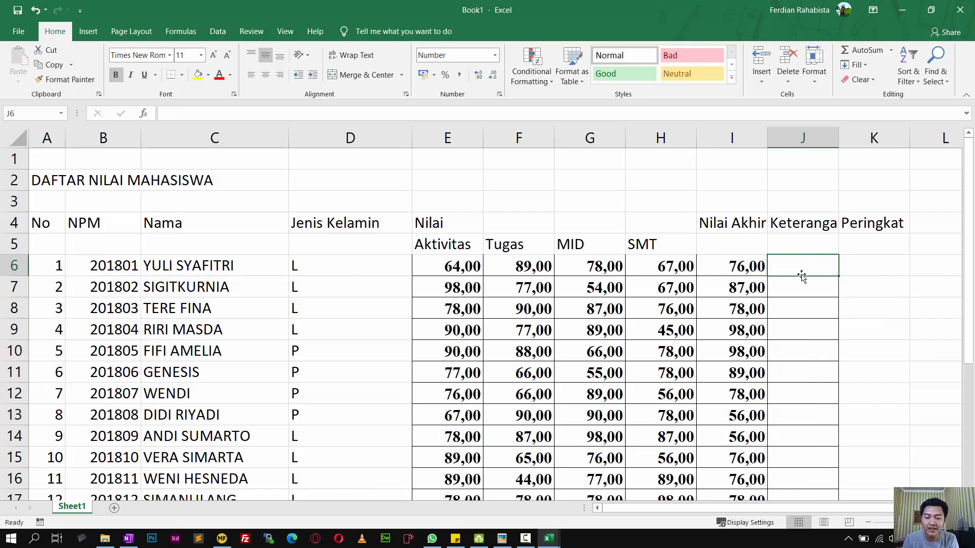
text(=if()
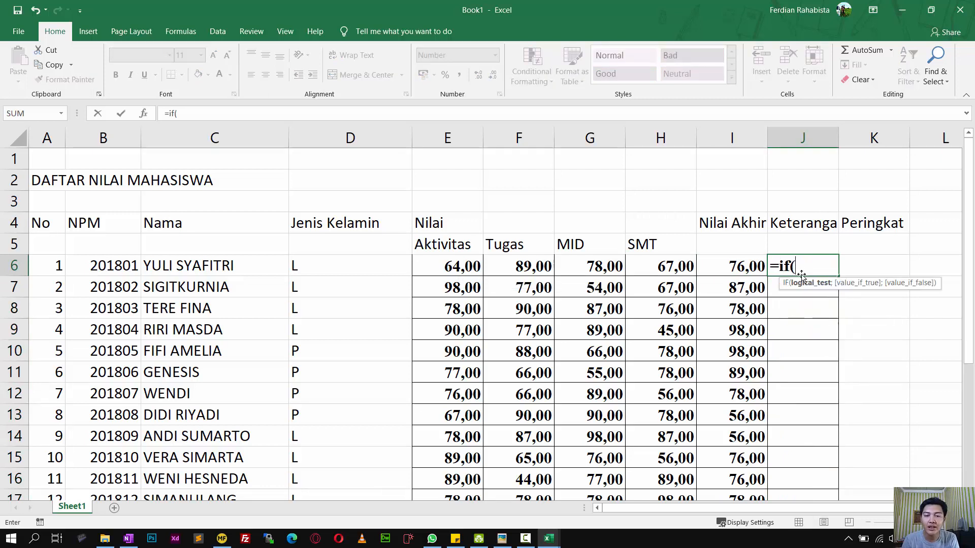
click(745, 269)
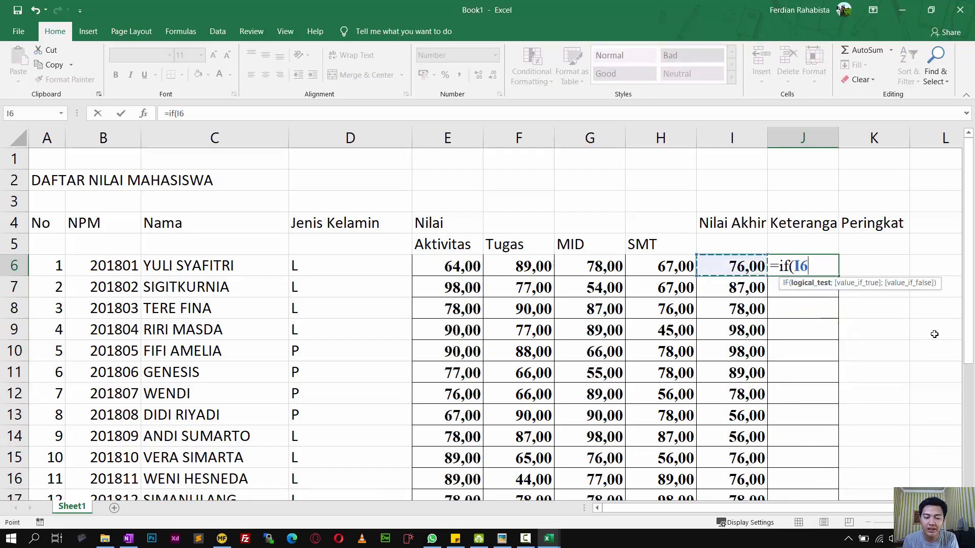
text(>)
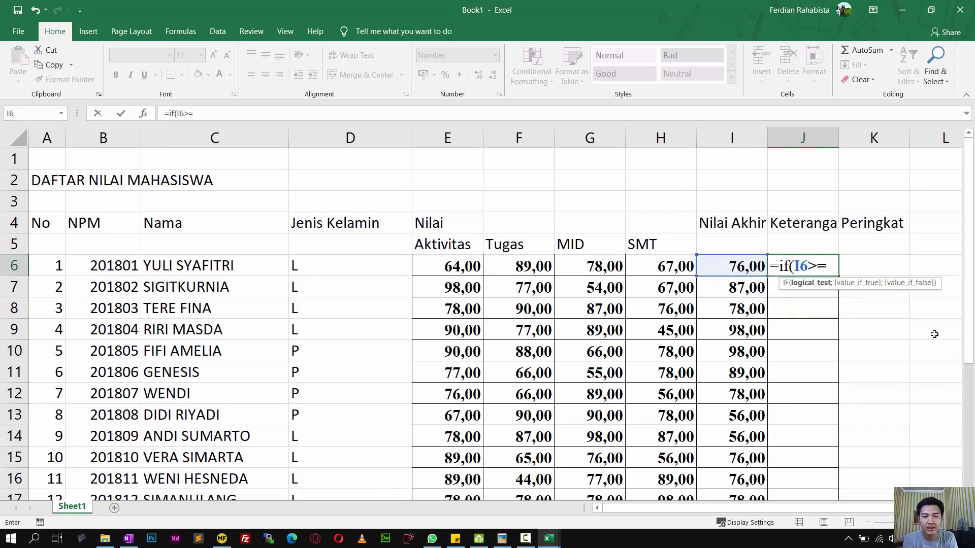
text(=61;)
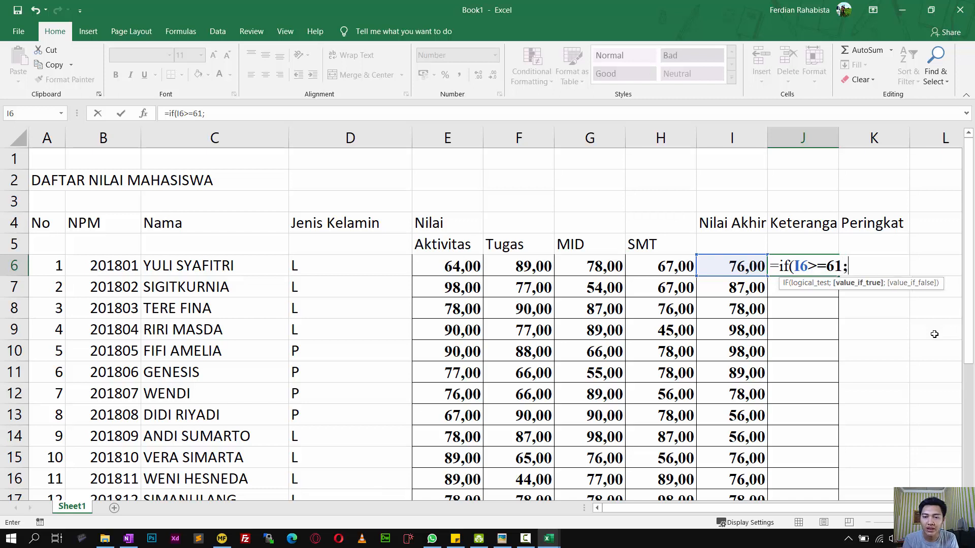
text("LULU)
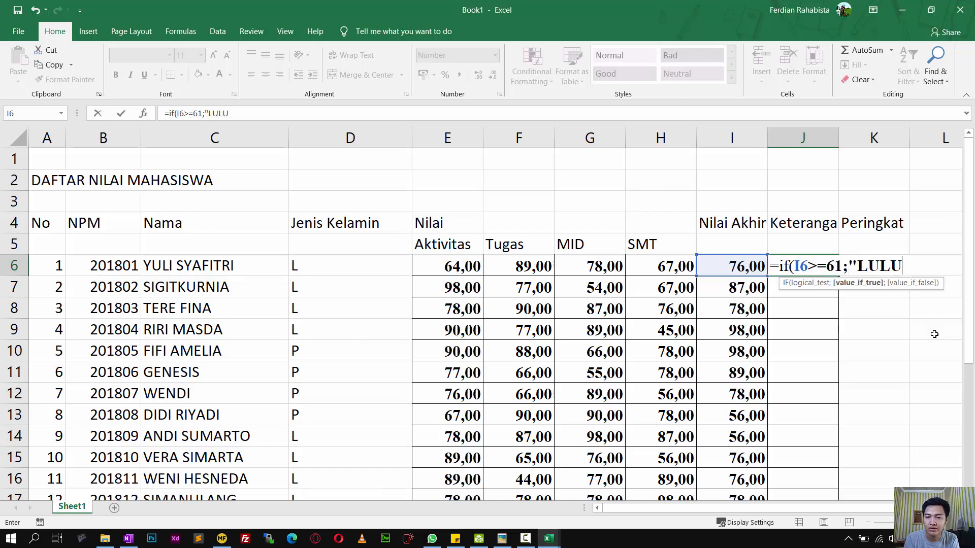
text(S";)
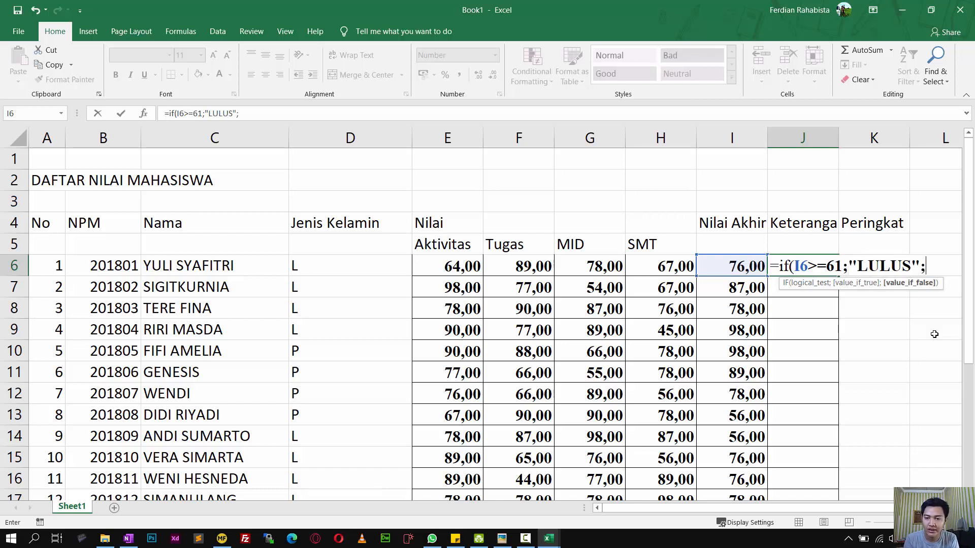
text("GAGAL)
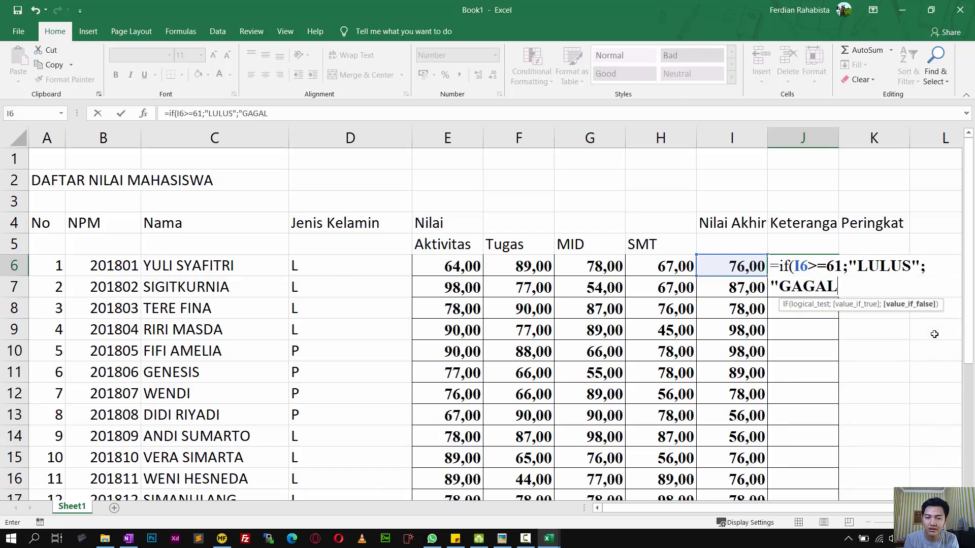
text("))
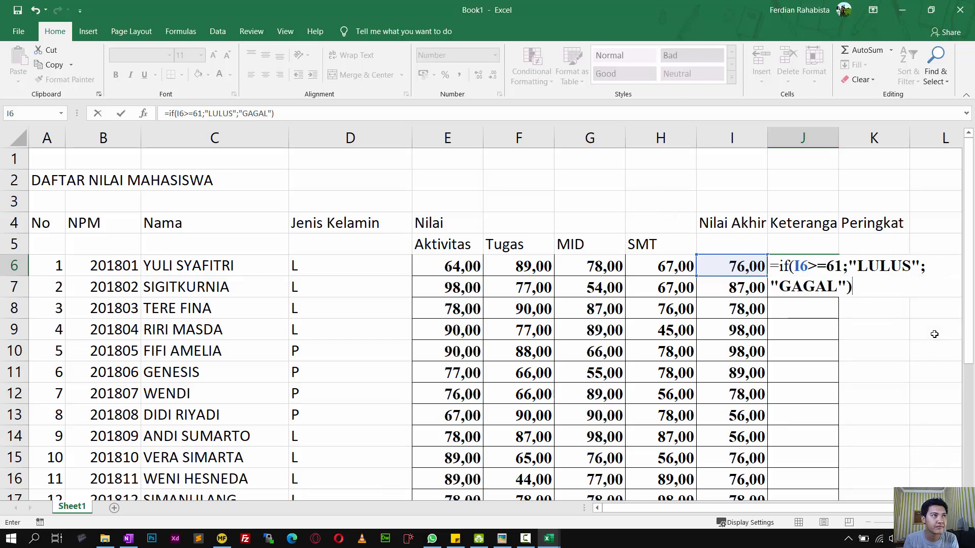
Change the IF formula in J6 so it returns "PERBAIKAN" instead of "GAGAL" when the condition is false
key(BackSpace)
key(BackSpace)
key(BackSpace)
key(BackSpace)
key(BackSpace)
key(BackSpace)
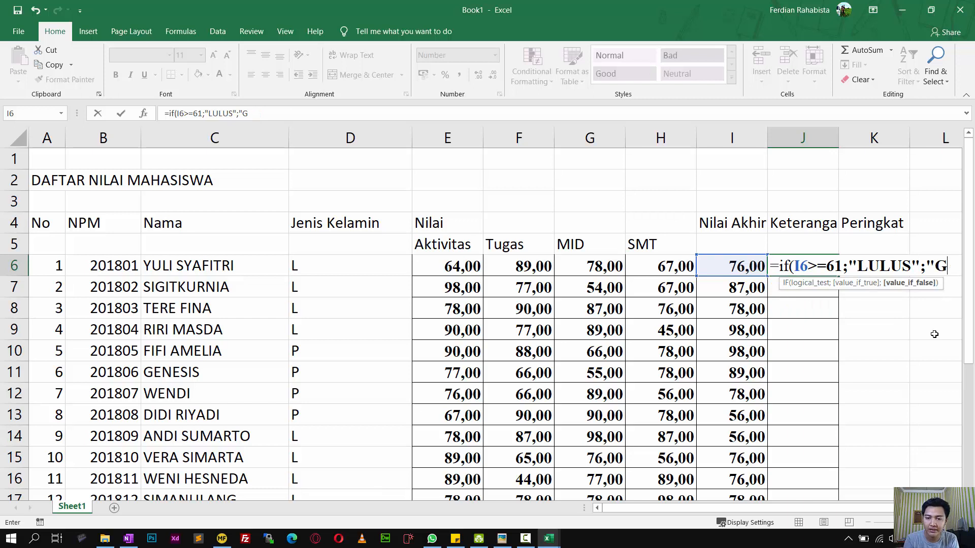
text(PERBAIKA)
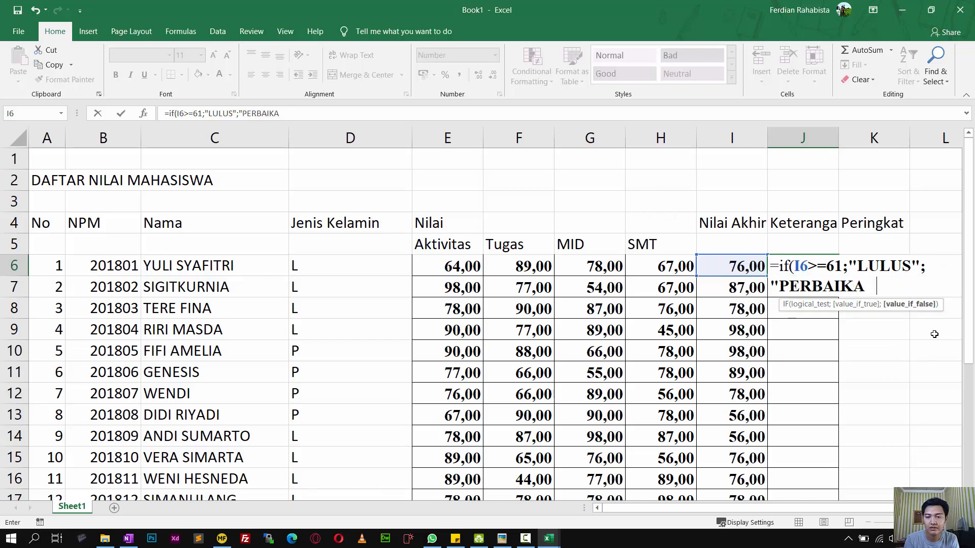
text(N"))
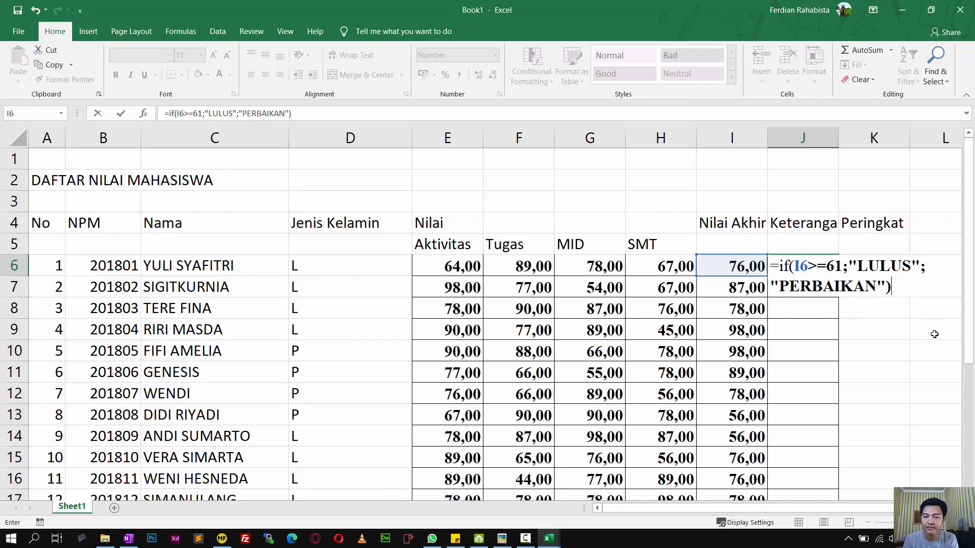
key(Return)
key(Up)
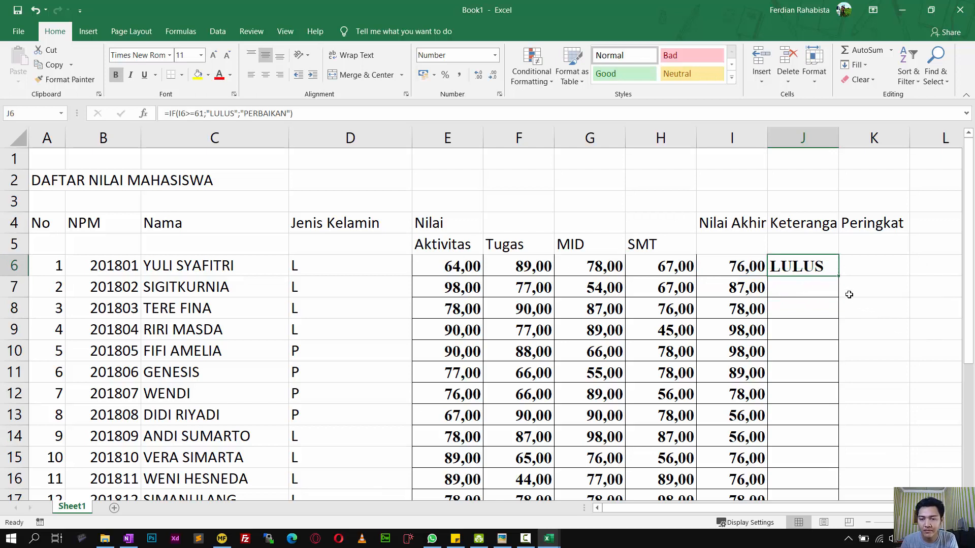
Fill the IF formula from J6 down the Keterangan column to J18
drag(837, 276, 822, 443)
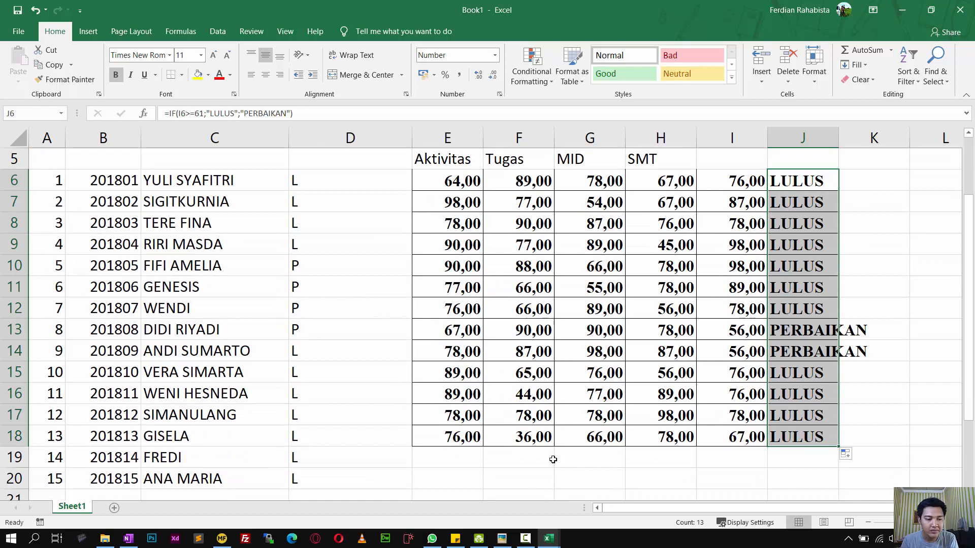
scroll(603, 437, down, 1)
scroll(603, 437, up, 2)
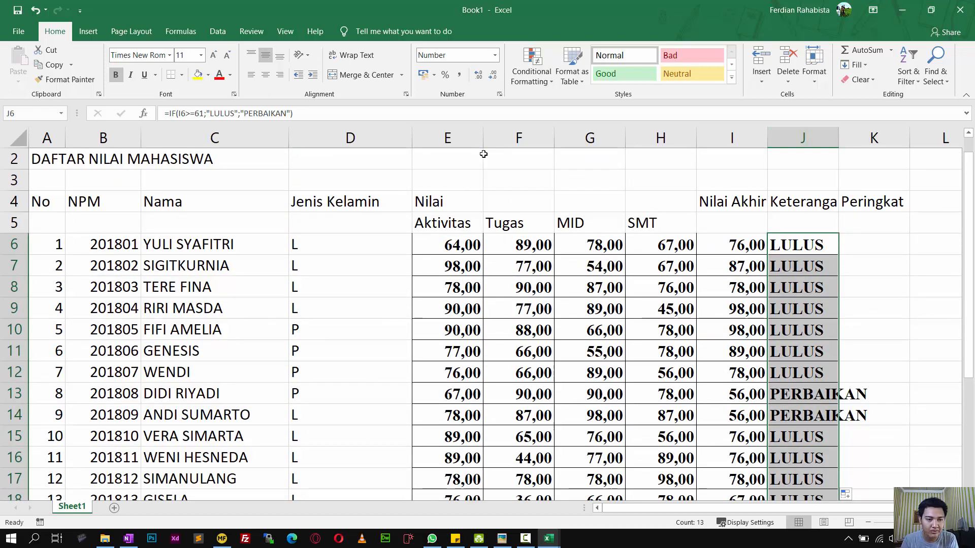
Narrow column D, then merge and center the Jenis Kelamin header over D4:D5 with wrapped text
drag(415, 131, 352, 138)
drag(330, 202, 331, 225)
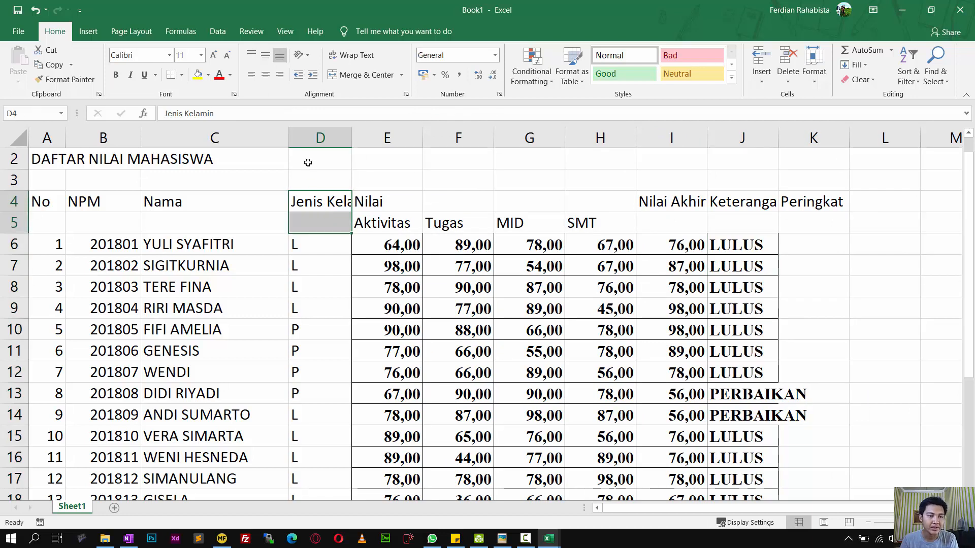
click(364, 75)
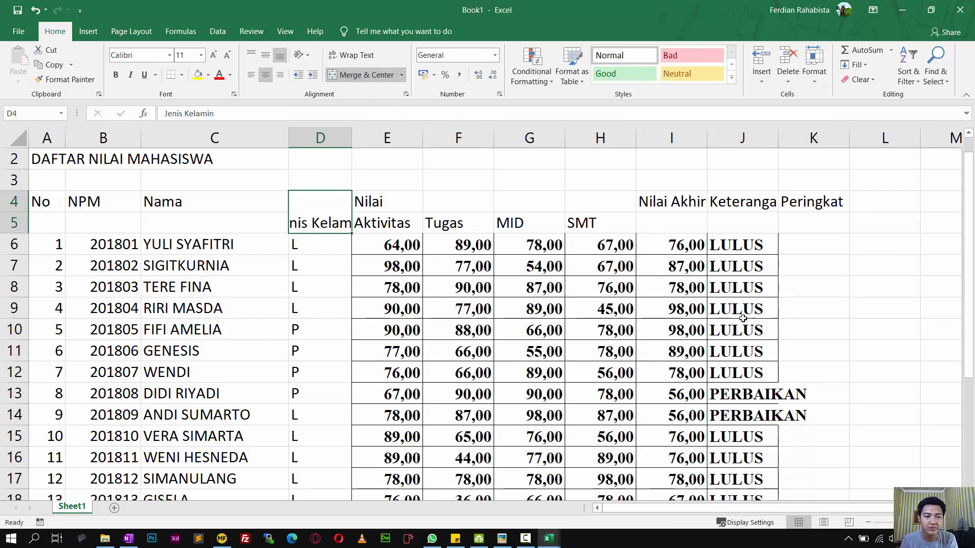
click(355, 56)
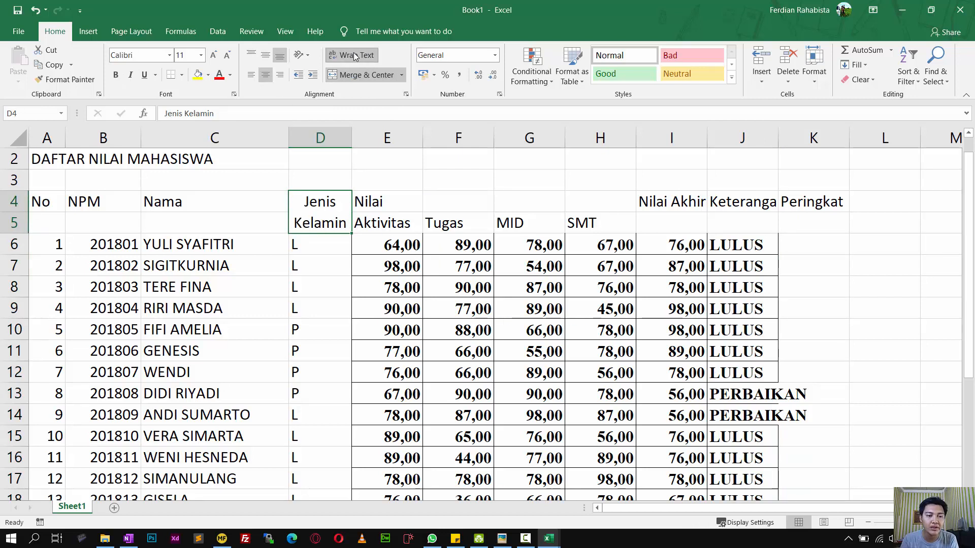
Merge and center the Nilai header across E4:H4 and center the Aktivitas, Tugas, MID and SMT subheadings below it
drag(401, 201, 588, 199)
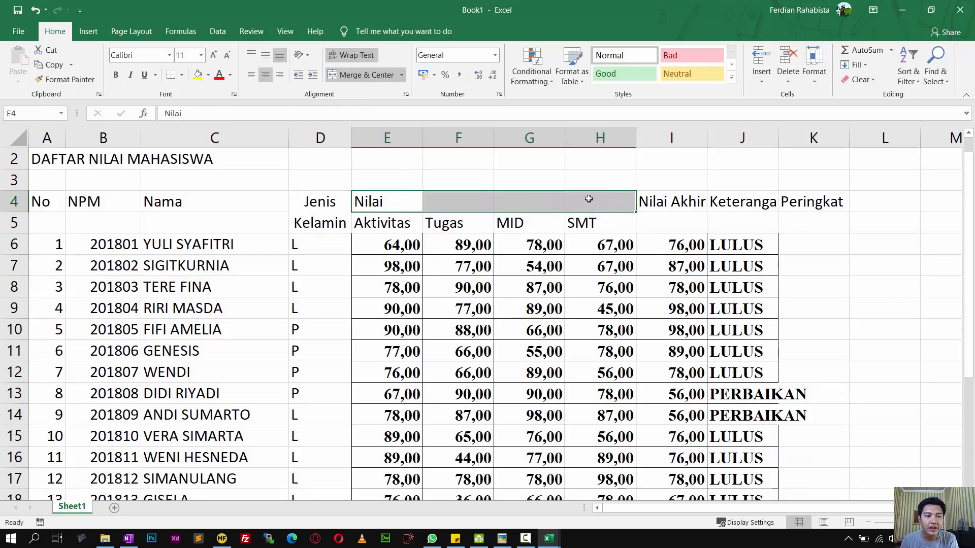
click(369, 78)
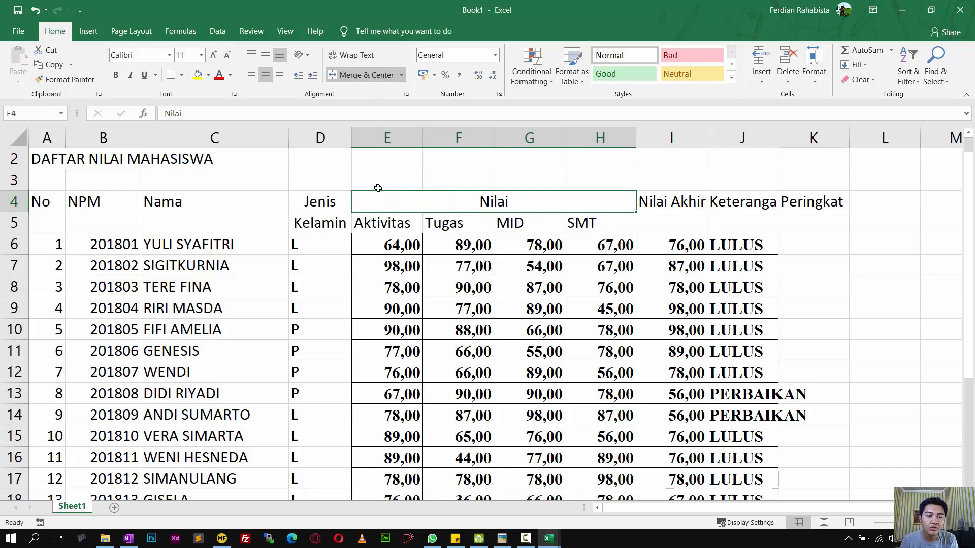
click(378, 225)
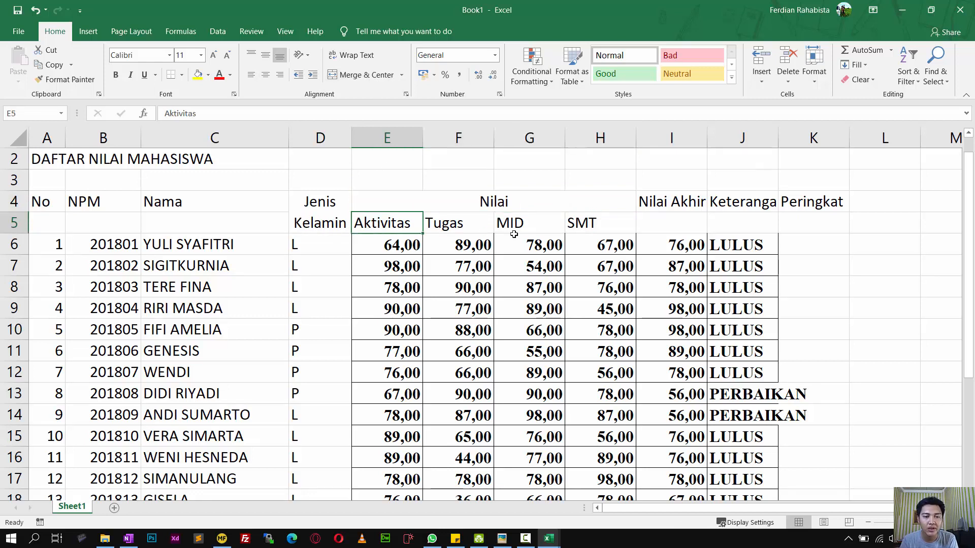
key(shift+Right)
key(shift+Right)
key(shift+Right)
click(265, 74)
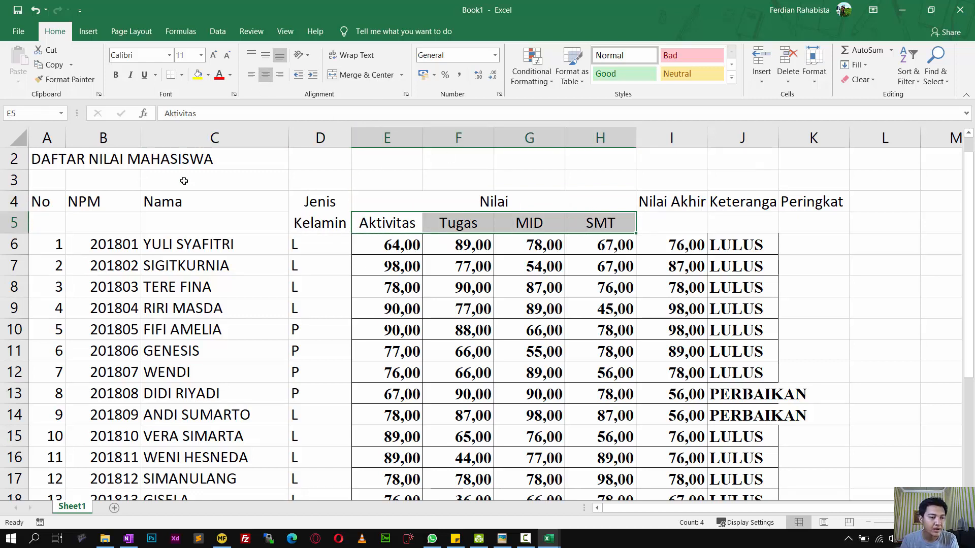
Merge the Nama header over C4:C5 and center it horizontally and vertically
drag(192, 201, 194, 220)
click(265, 55)
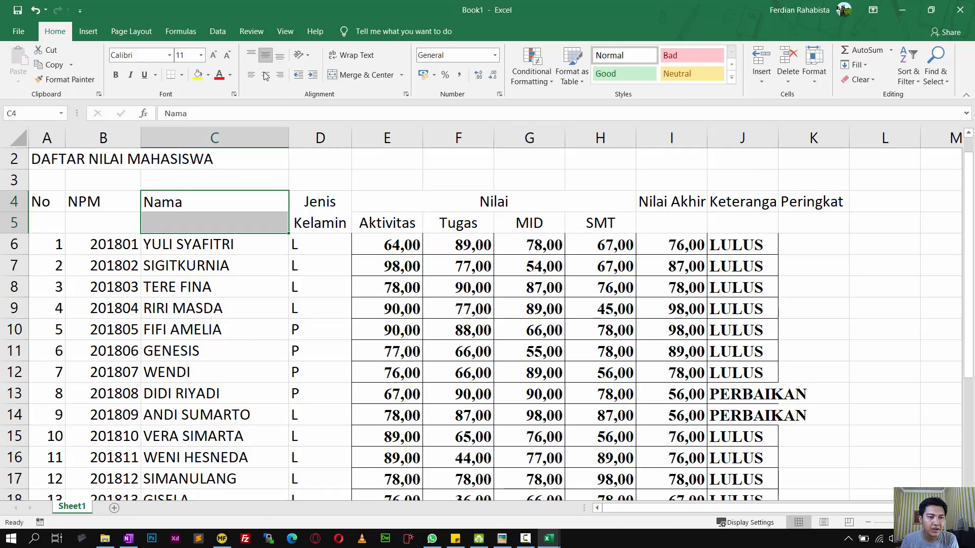
click(265, 75)
click(356, 76)
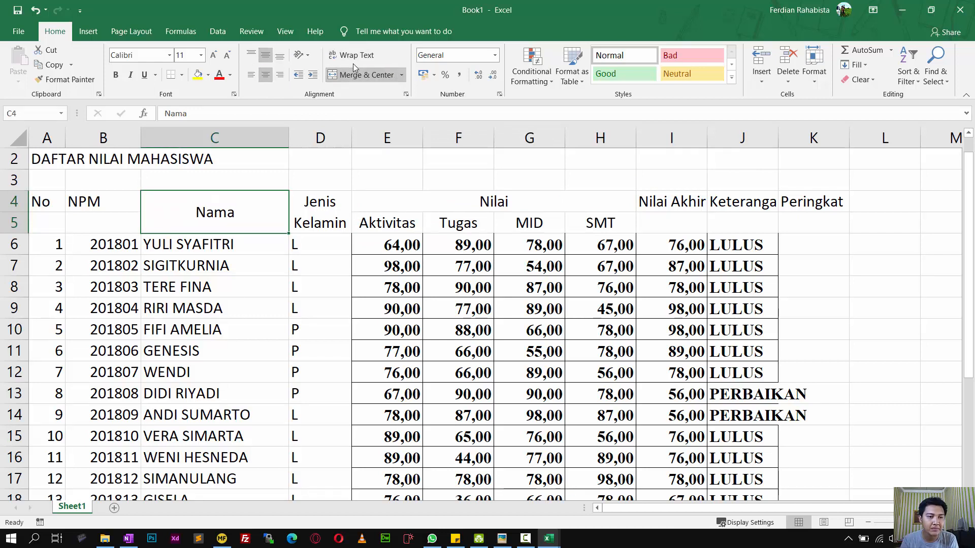
Merge and center the NPM header over B4:B5 and the No header over A4:A5, both with middle alignment
drag(124, 193, 127, 225)
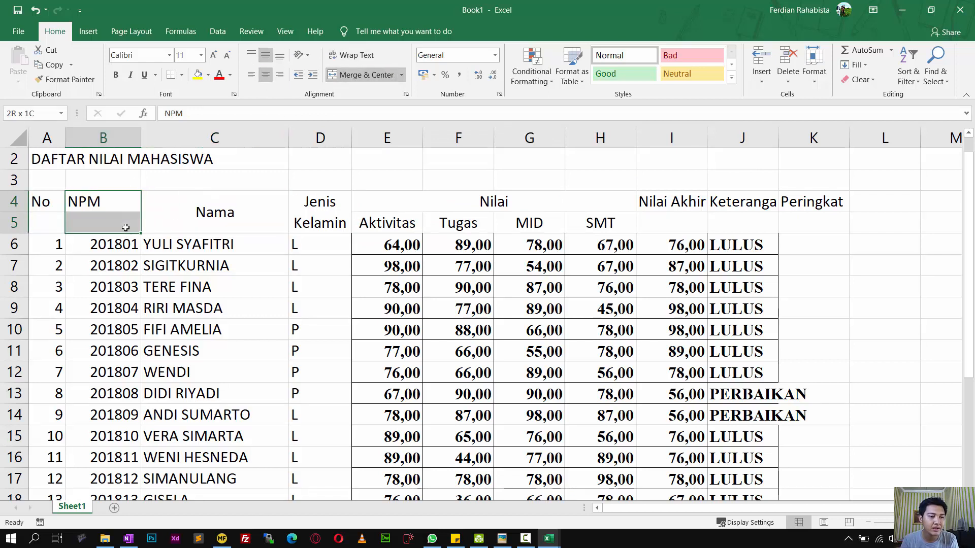
click(355, 75)
drag(809, 237, 812, 374)
drag(49, 203, 48, 224)
click(340, 76)
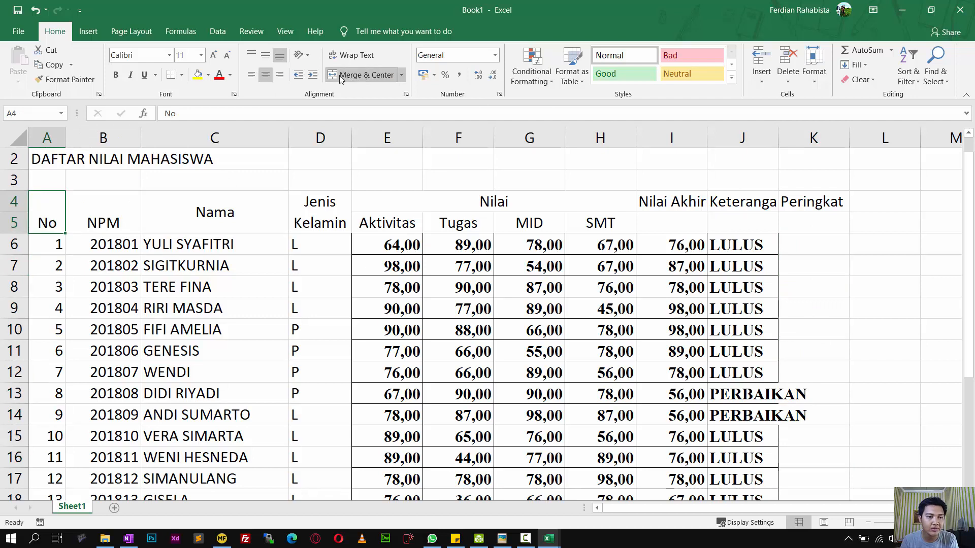
click(265, 55)
click(126, 211)
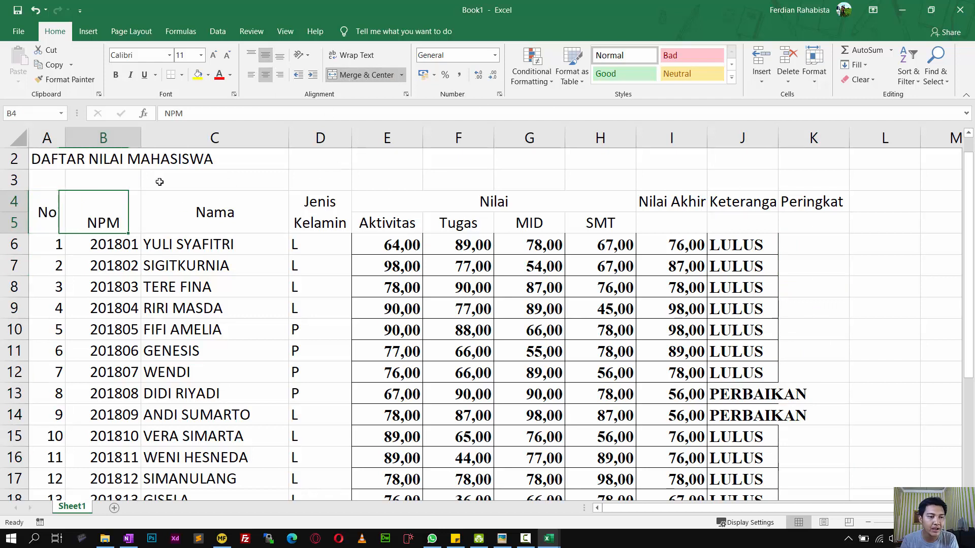
click(265, 55)
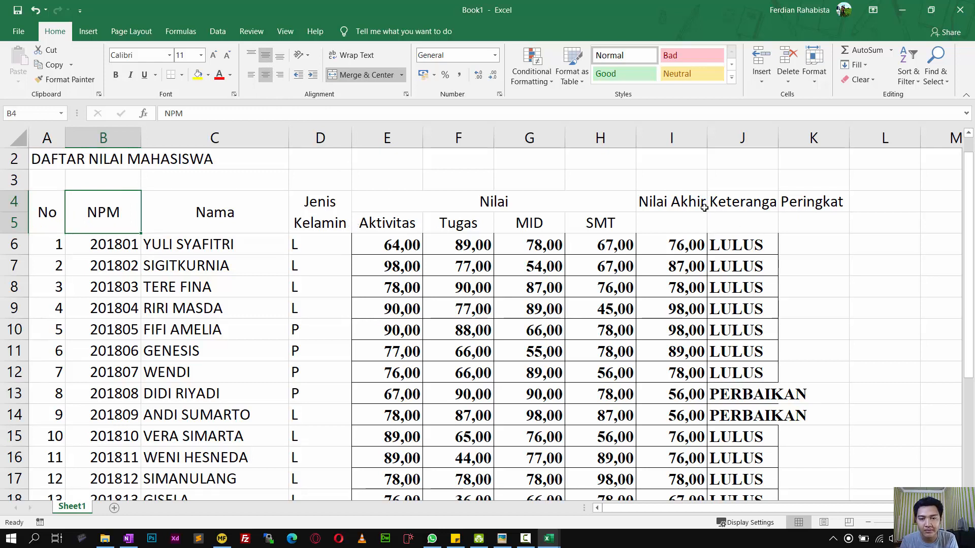
Merge and center the Nilai Akhir header over I4:I5 and the Keterangan header over J4:J5, with wrapped text
drag(682, 203, 685, 226)
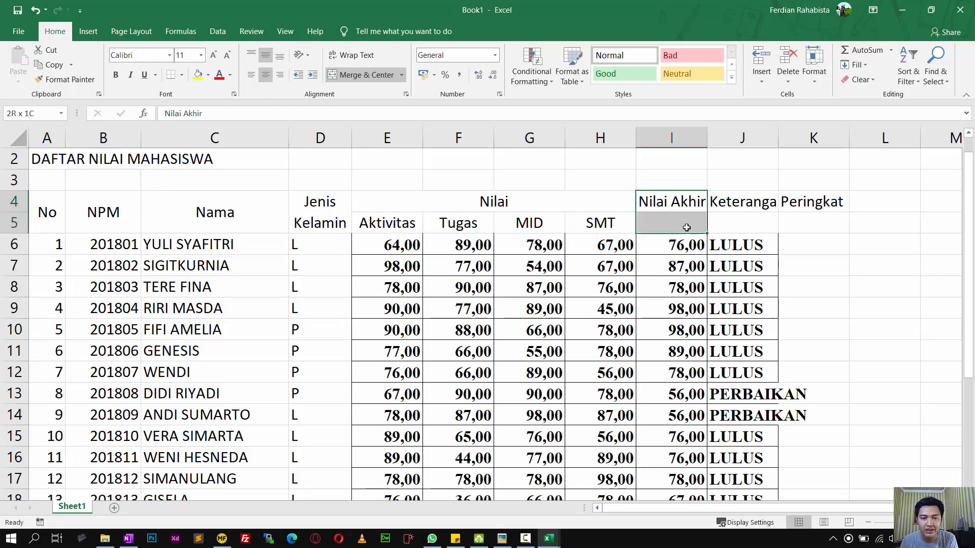
click(366, 75)
click(267, 55)
drag(746, 203, 745, 223)
click(355, 72)
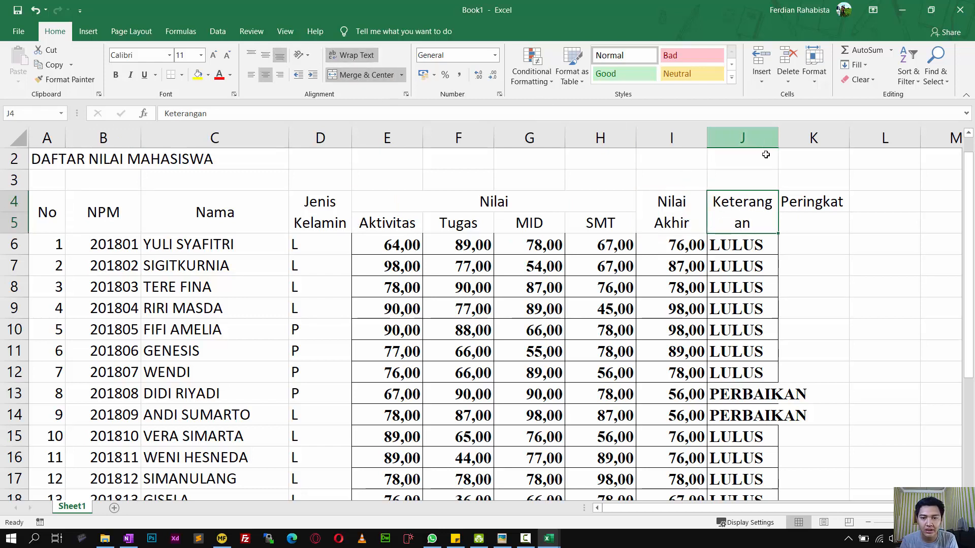
Merge the Peringkat header over K4:K5 with middle alignment, and widen column J to fit the Keterangan texts
drag(813, 203, 815, 224)
click(355, 75)
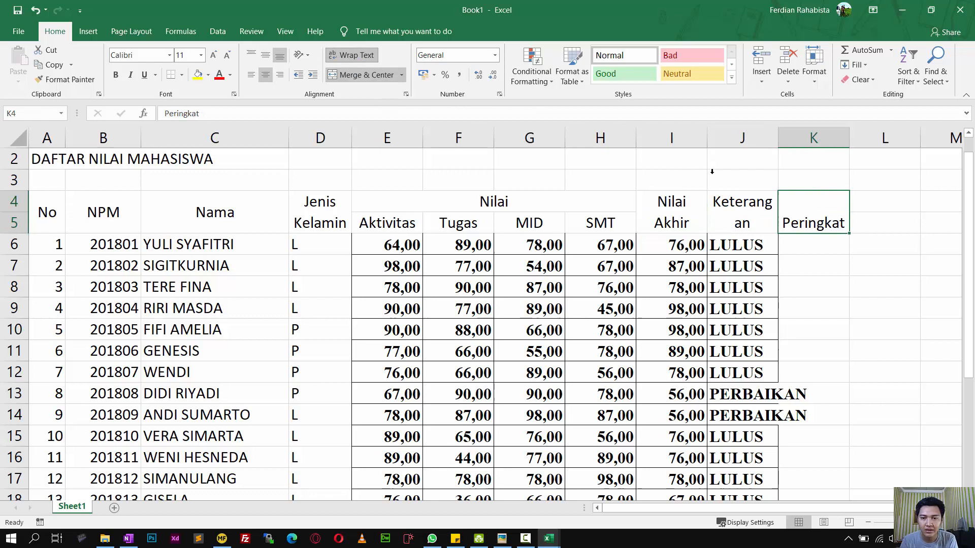
click(265, 55)
click(810, 279)
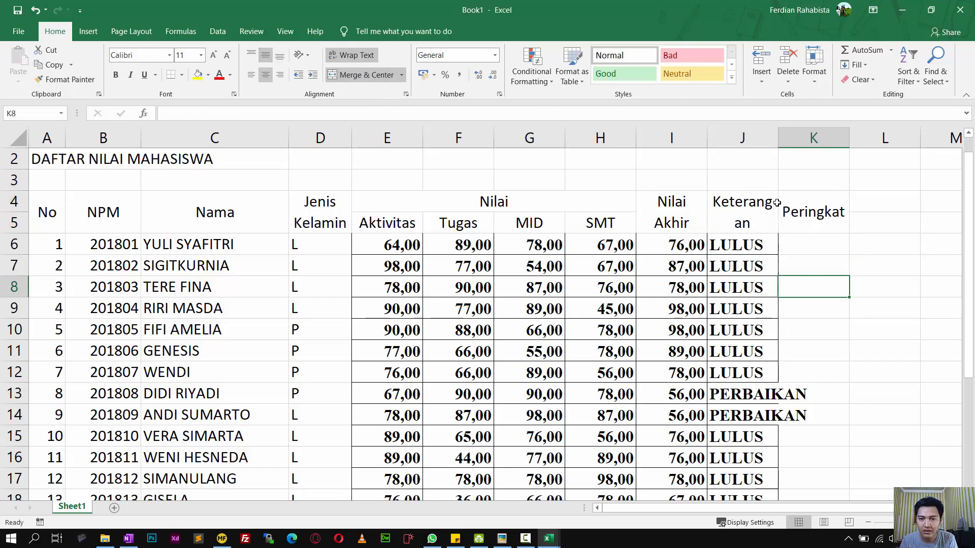
drag(778, 137, 811, 141)
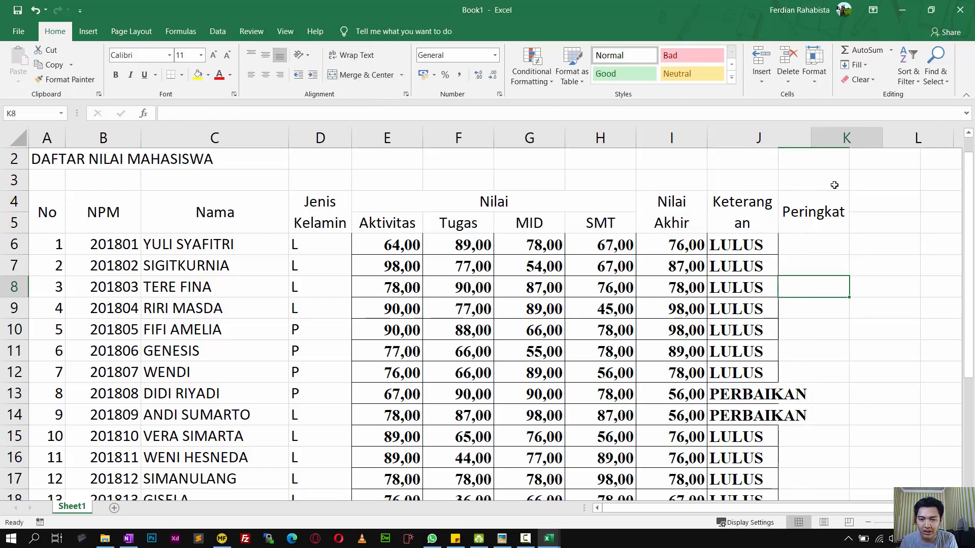
click(838, 231)
Begin a RANK formula in K6 that ranks I6 within the Nilai Akhir range I6:I18
click(838, 247)
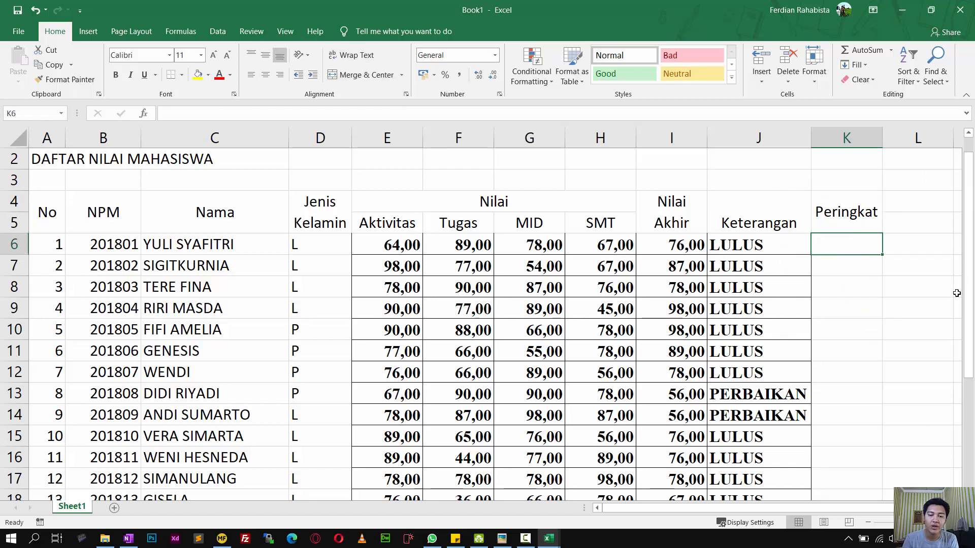
text(=)
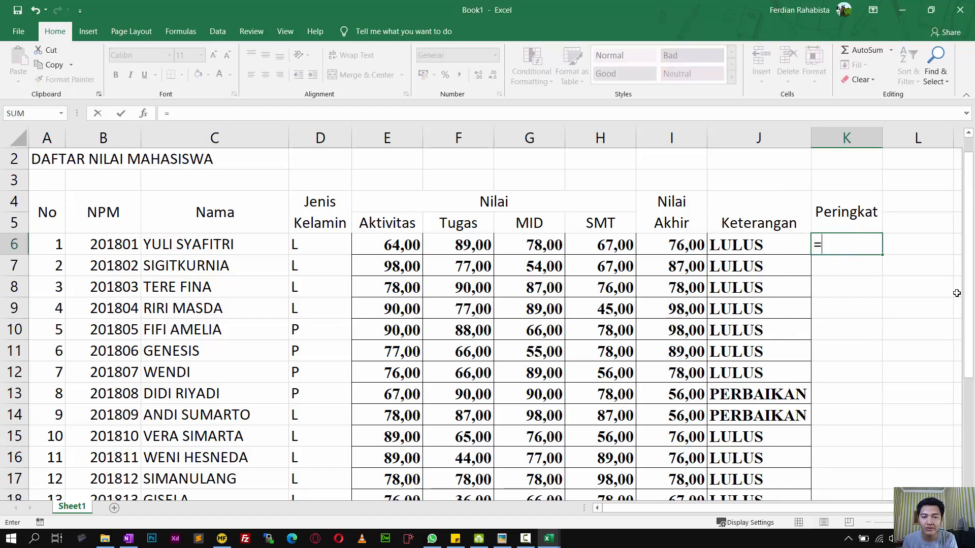
text(RA)
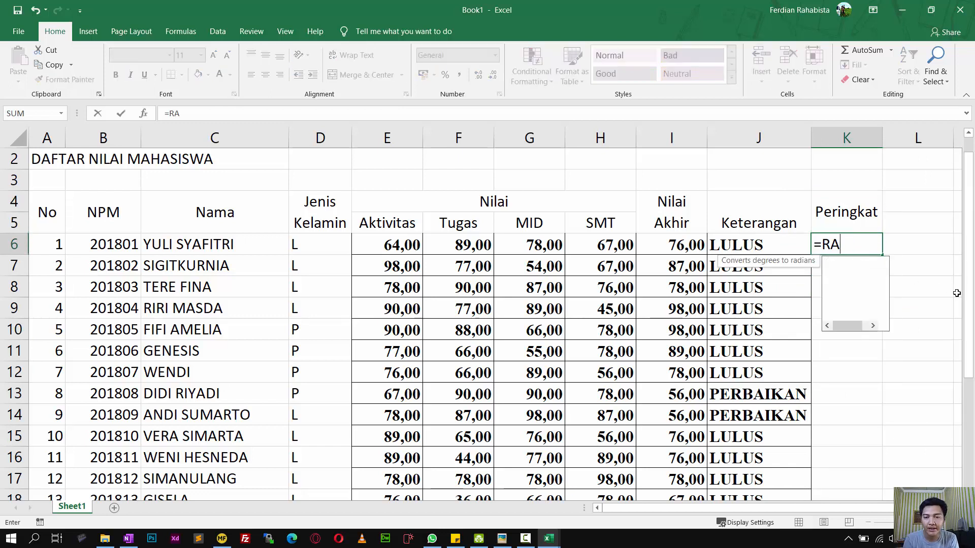
text(NK()
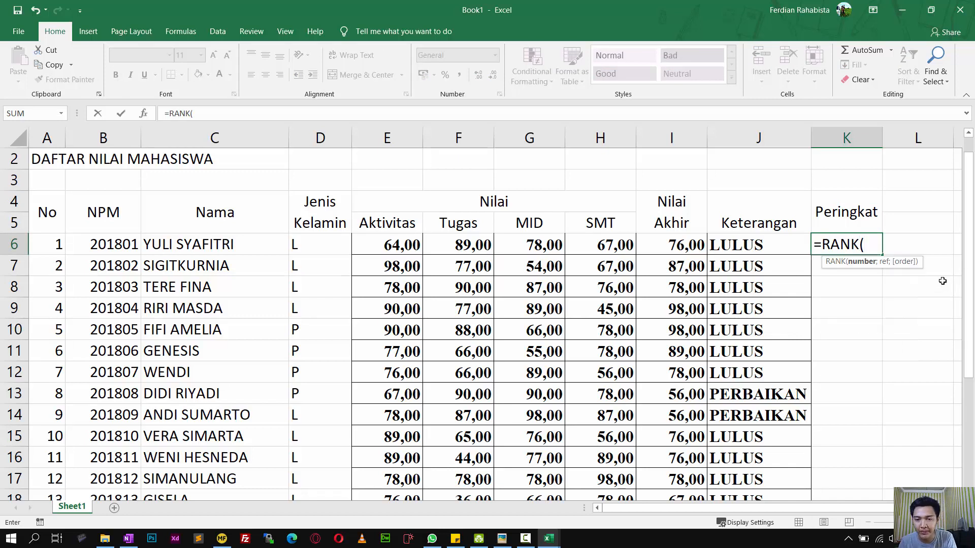
click(679, 244)
text(;)
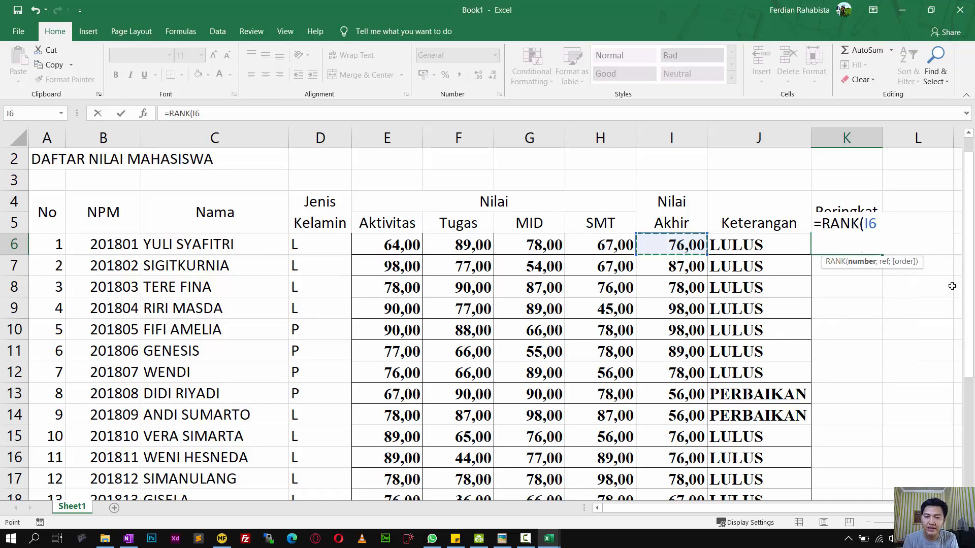
click(668, 245)
scroll(707, 334, down, 1)
shift+click(684, 440)
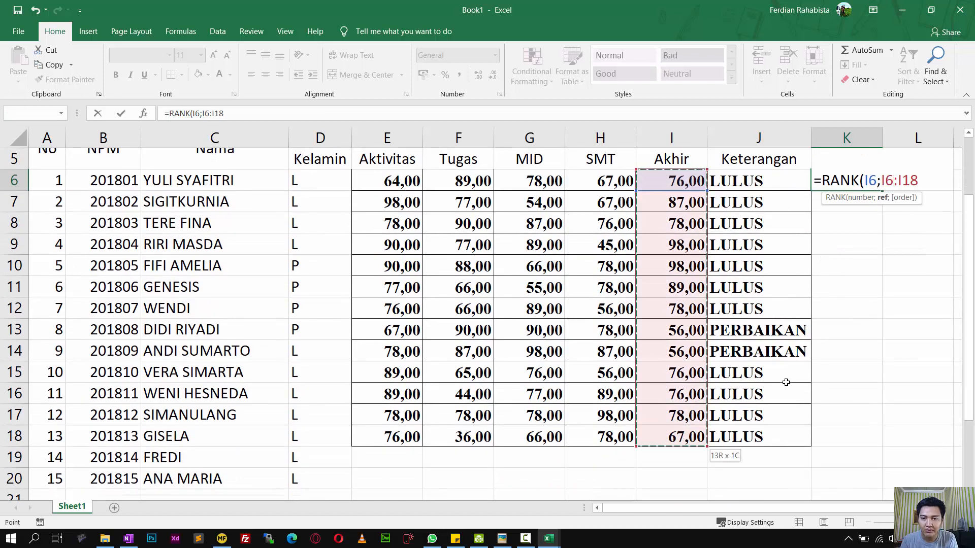
Make the RANK range absolute as $I$6:$I$18 and complete the formula with descending order 0
scroll(894, 287, up, 1)
drag(915, 243, 883, 240)
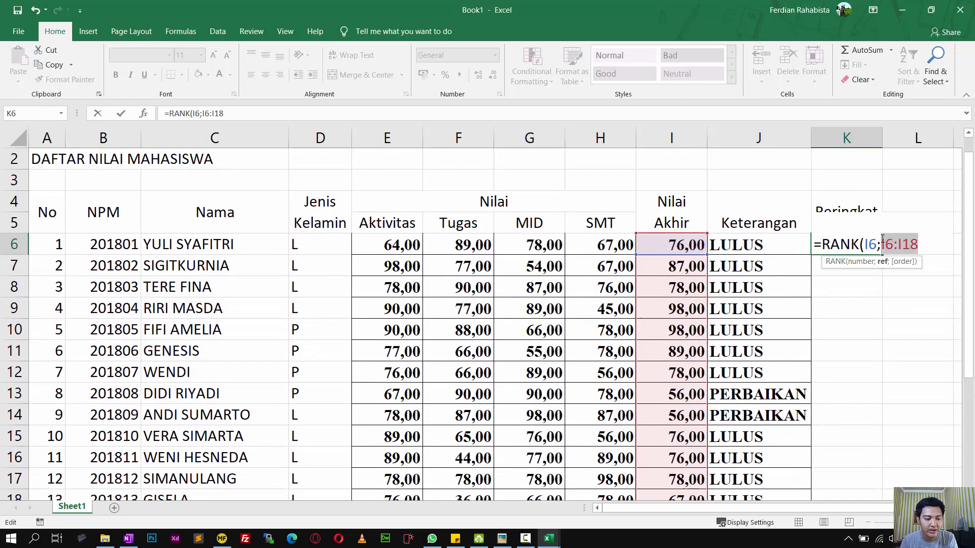
key(F4)
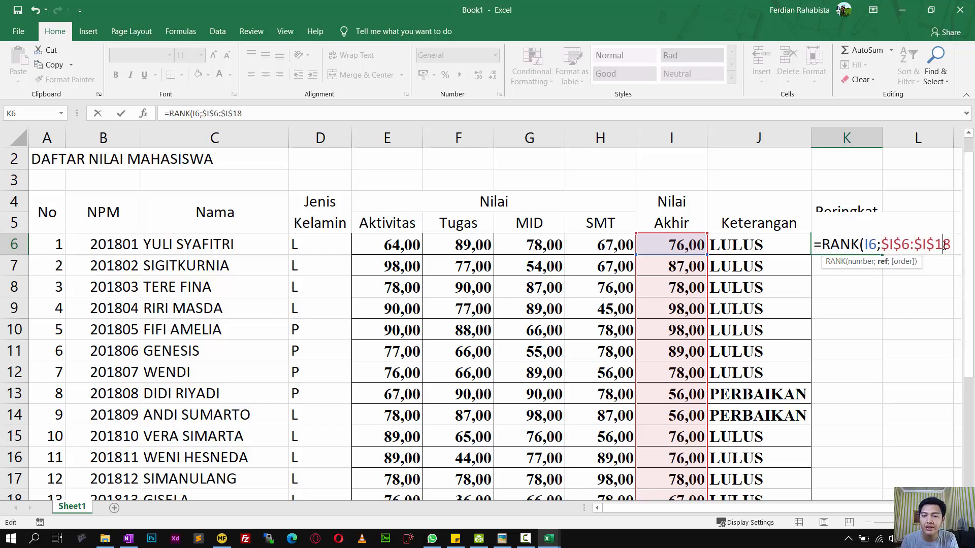
text(;)
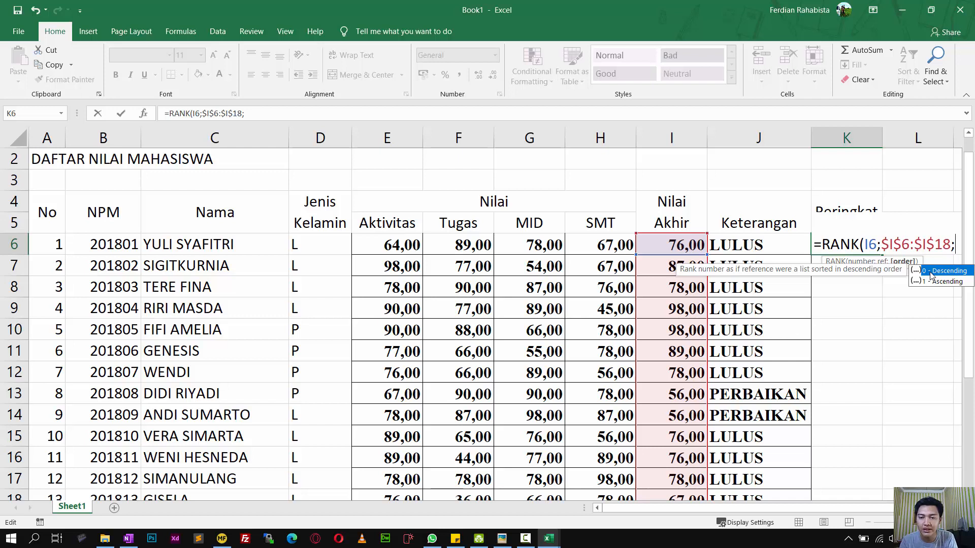
text(0))
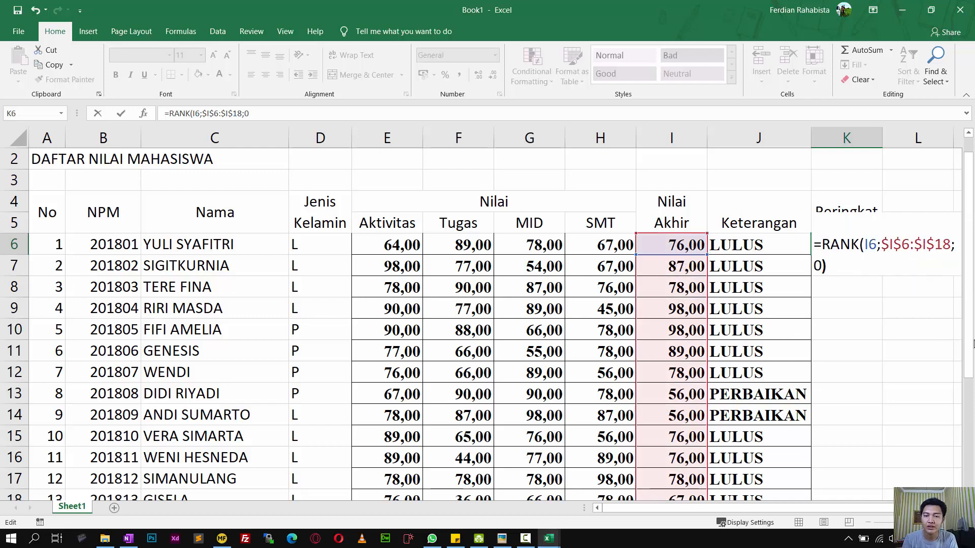
key(Return)
Confirm the RANK formula in K6 and fill it down the Peringkat column to K18
click(872, 247)
scroll(873, 247, down, 1)
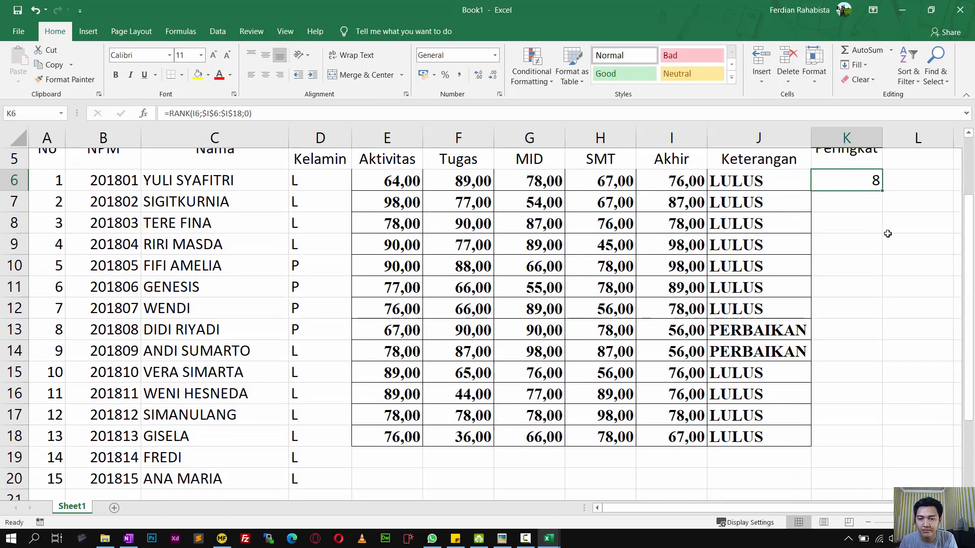
drag(882, 191, 893, 440)
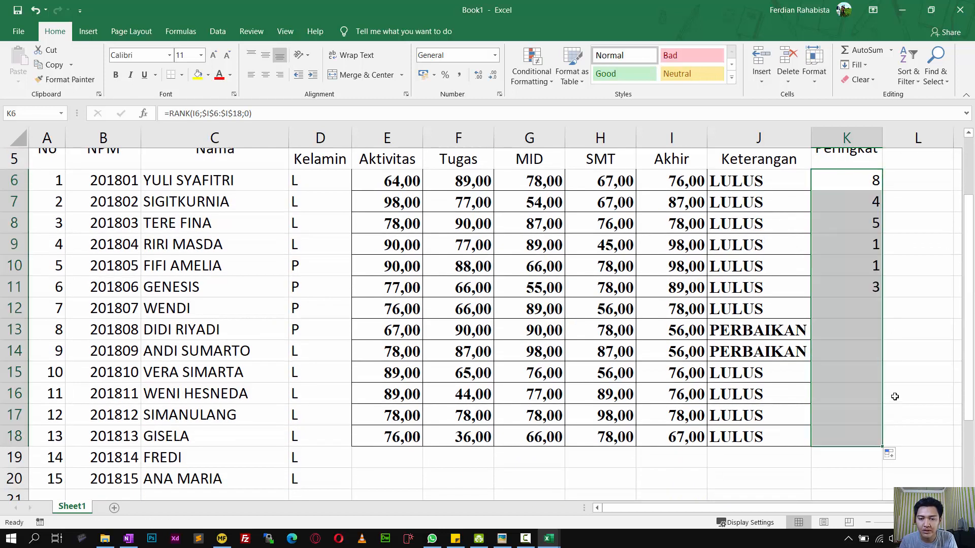
scroll(875, 311, up, 1)
scroll(875, 310, down, 1)
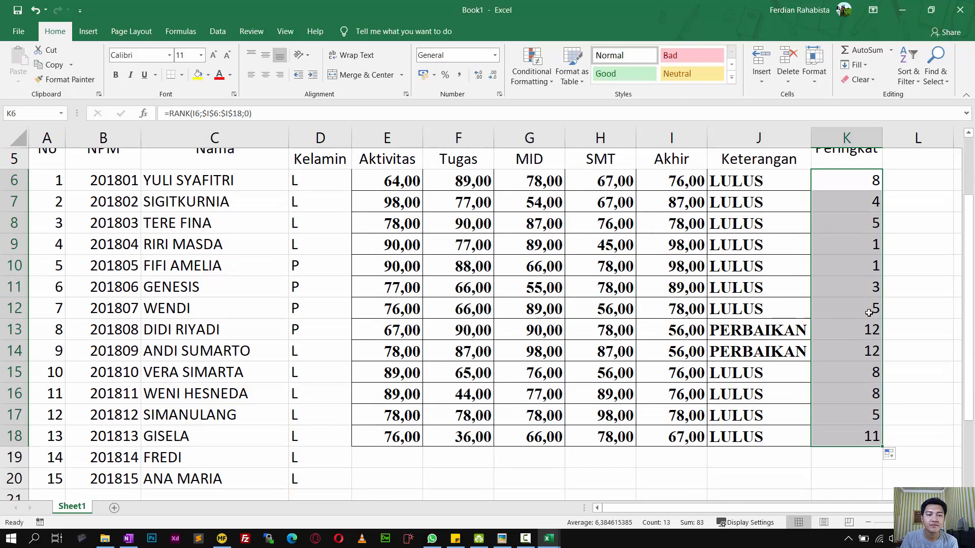
Delete rows 19 and 20, the two student entries numbered 14 and 15 without grades
click(15, 457)
scroll(28, 422, down, 1)
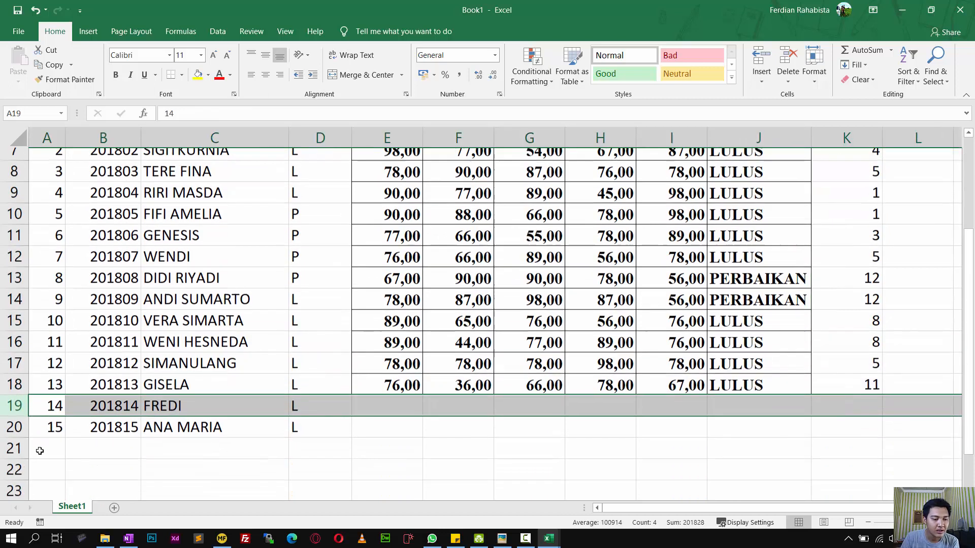
shift+click(14, 417)
right_click(14, 417)
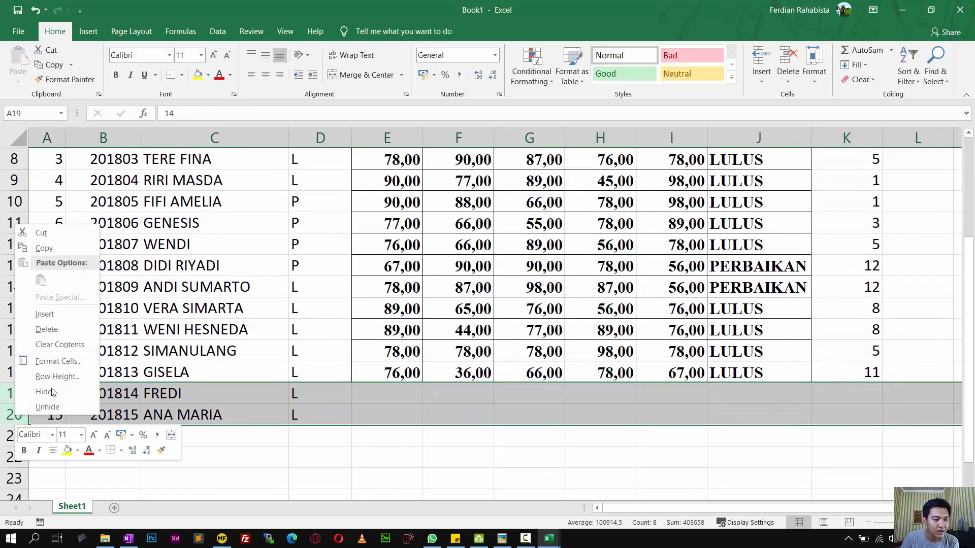
click(71, 330)
click(530, 325)
scroll(529, 325, up, 3)
scroll(530, 321, down, 1)
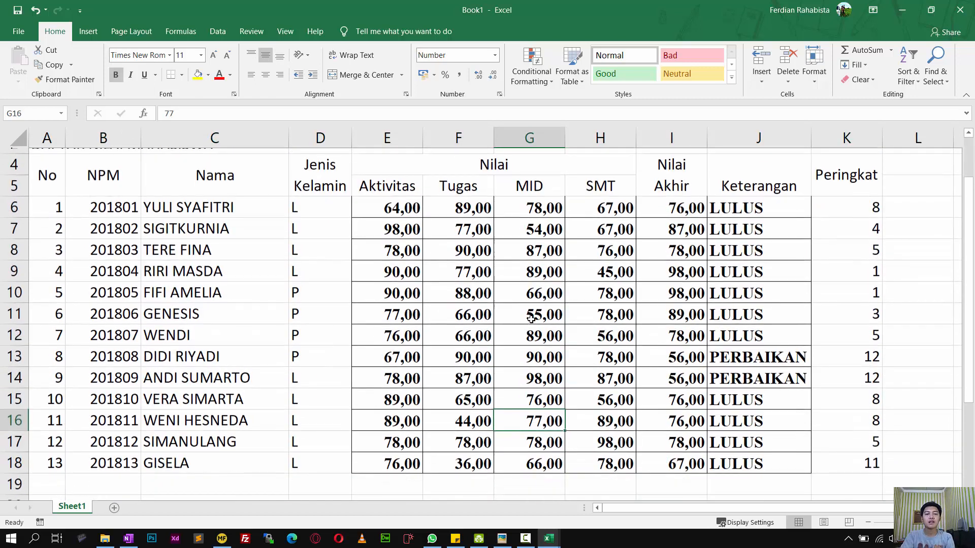
Apply all borders to the whole grade table, A4:K18
click(61, 181)
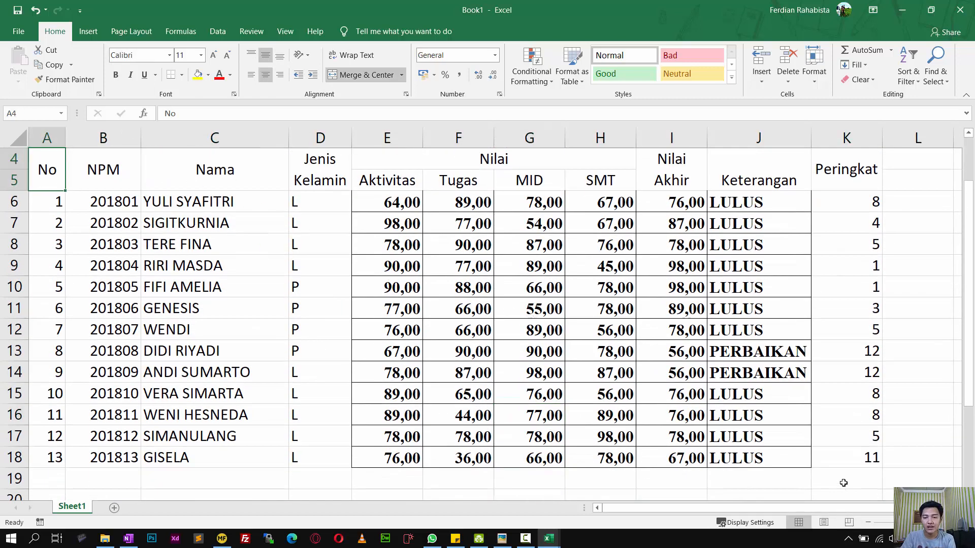
shift+click(846, 457)
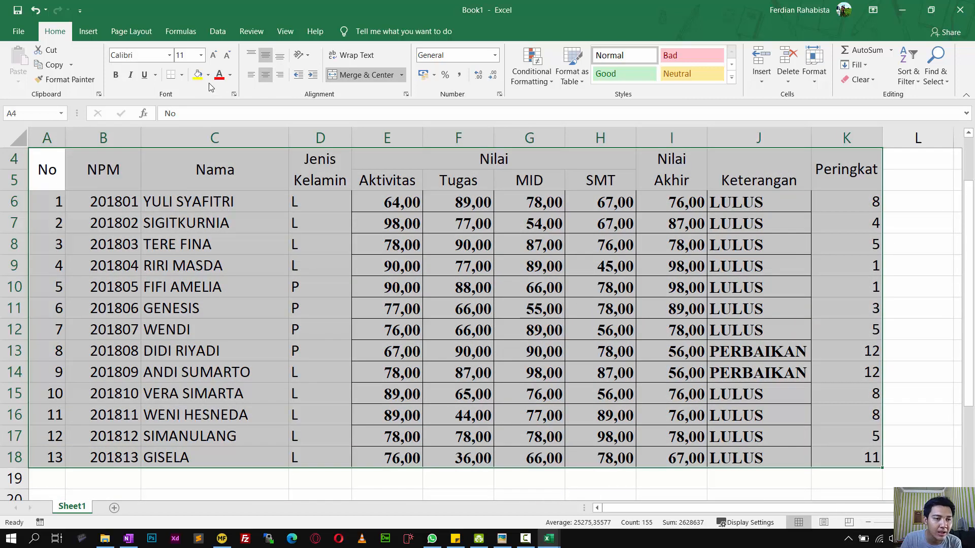
click(181, 75)
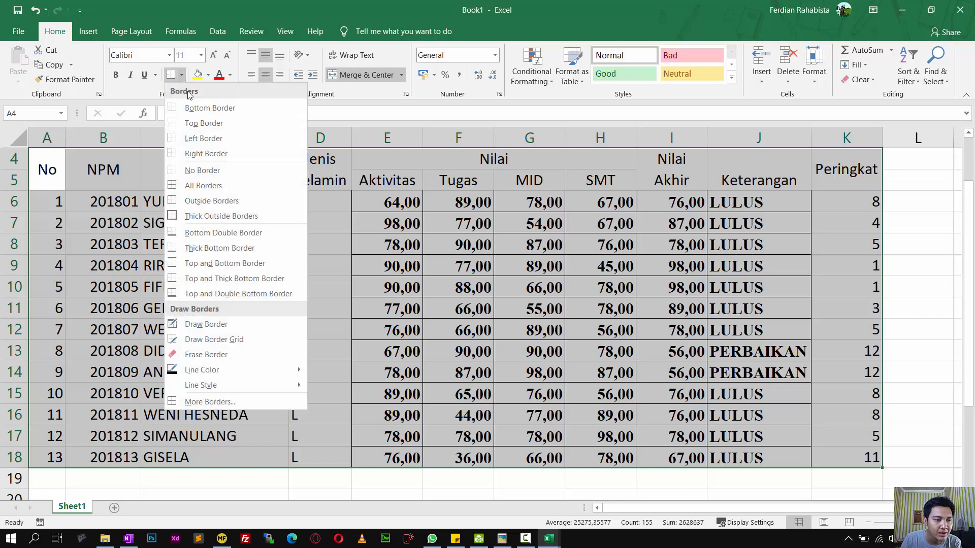
click(196, 186)
Make the table's header cells in A4:K5 bold
drag(61, 168, 867, 173)
key(ctrl+b)
click(368, 286)
Remove bold from all the data rows, A6:K18, so they share a regular font weight
drag(66, 200, 862, 460)
key(ctrl+b)
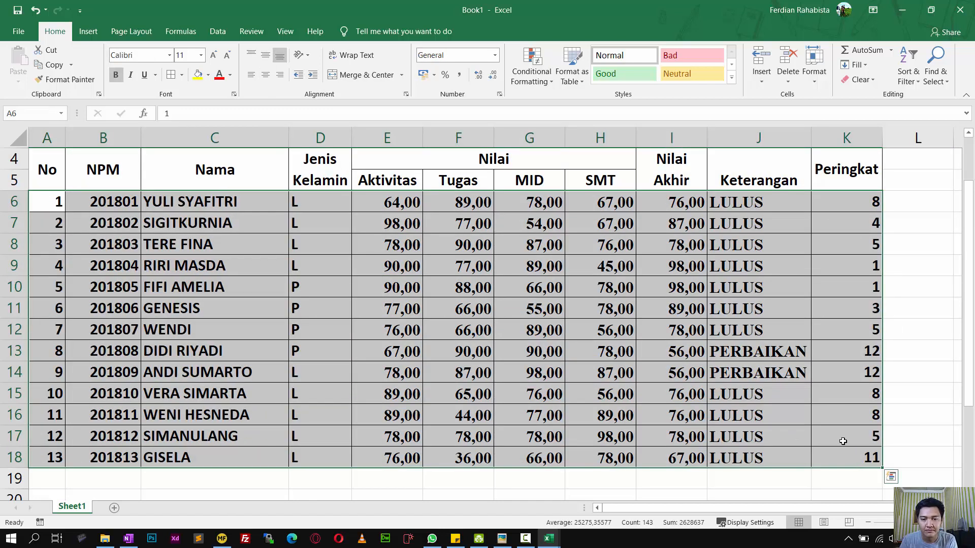
key(ctrl+b)
click(671, 370)
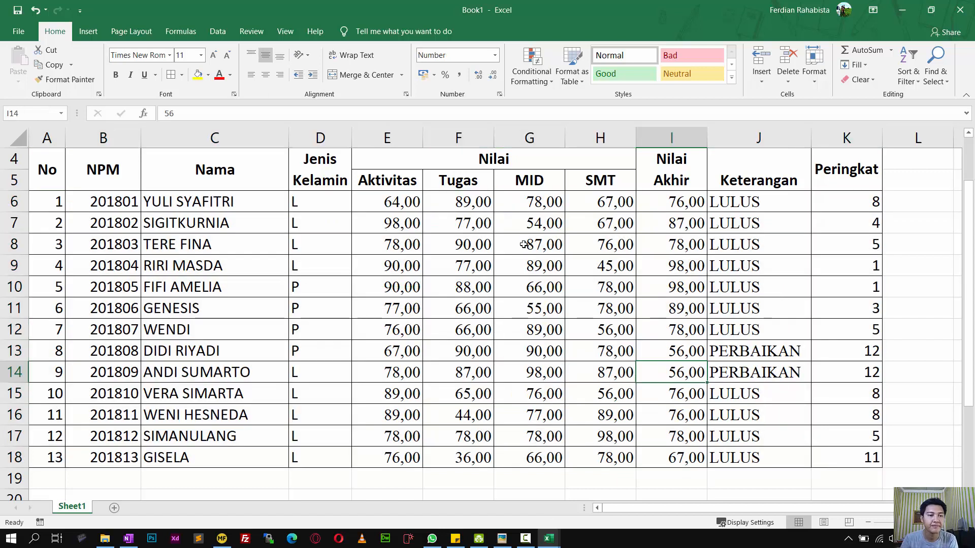
Merge and center the DAFTAR NILAI MAHASISWA title over A2:K2 and format it bold at font size 14
scroll(244, 329, up, 1)
drag(93, 183, 831, 183)
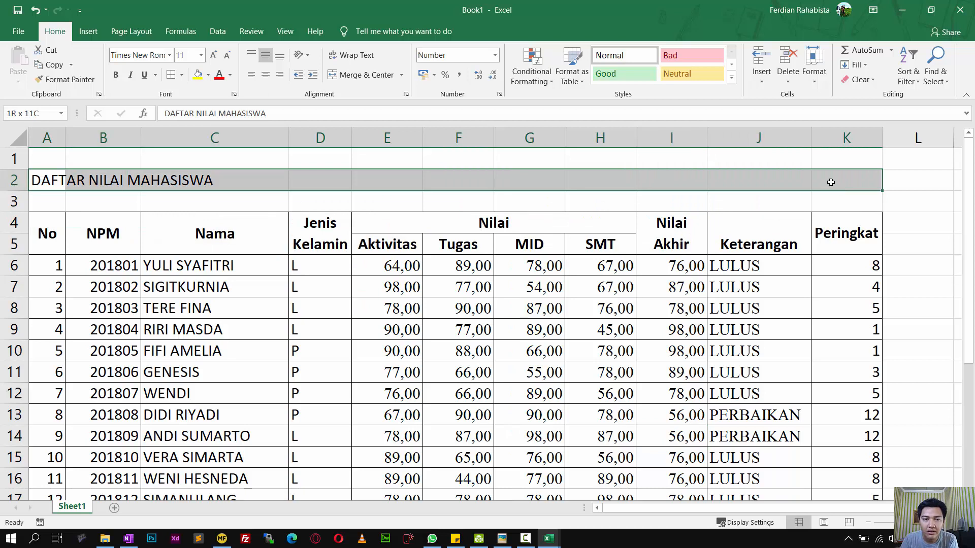
click(366, 74)
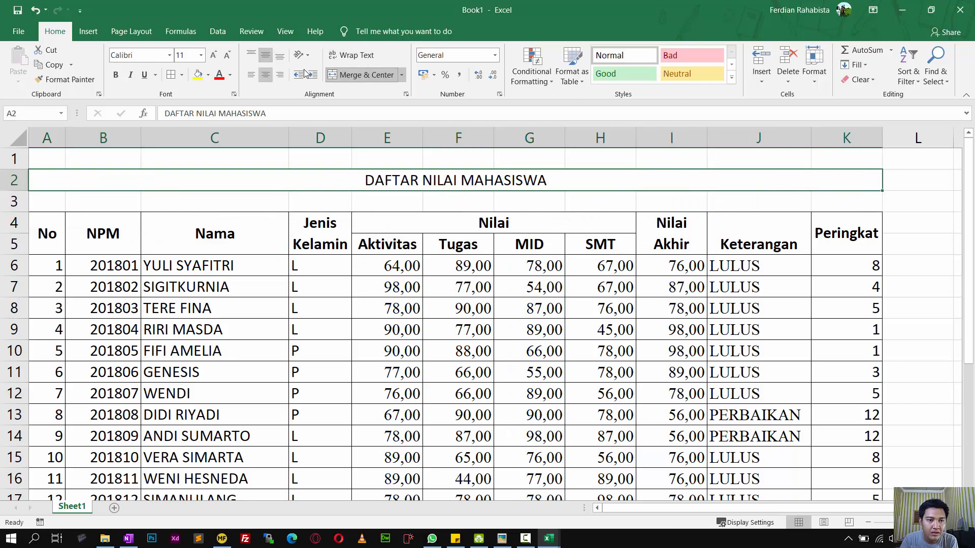
key(ctrl+b)
click(201, 54)
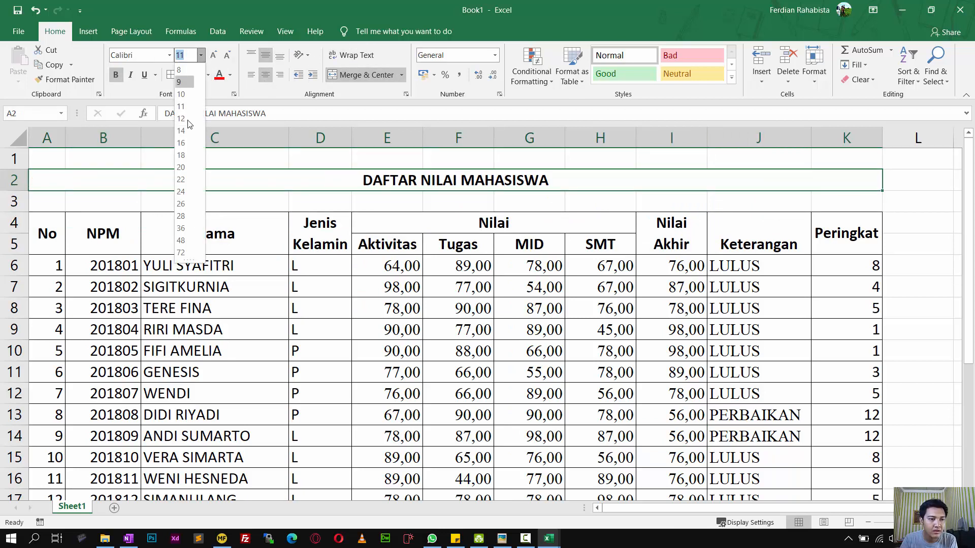
click(188, 120)
click(397, 293)
Set the merged Keterangan header in J4:J5 to middle vertical alignment
scroll(428, 309, down, 2)
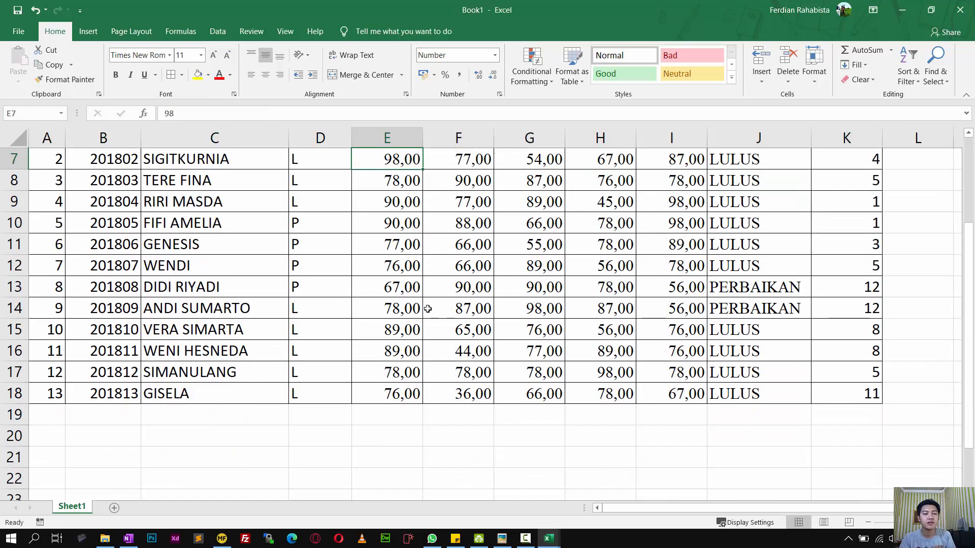
scroll(511, 338, down, 1)
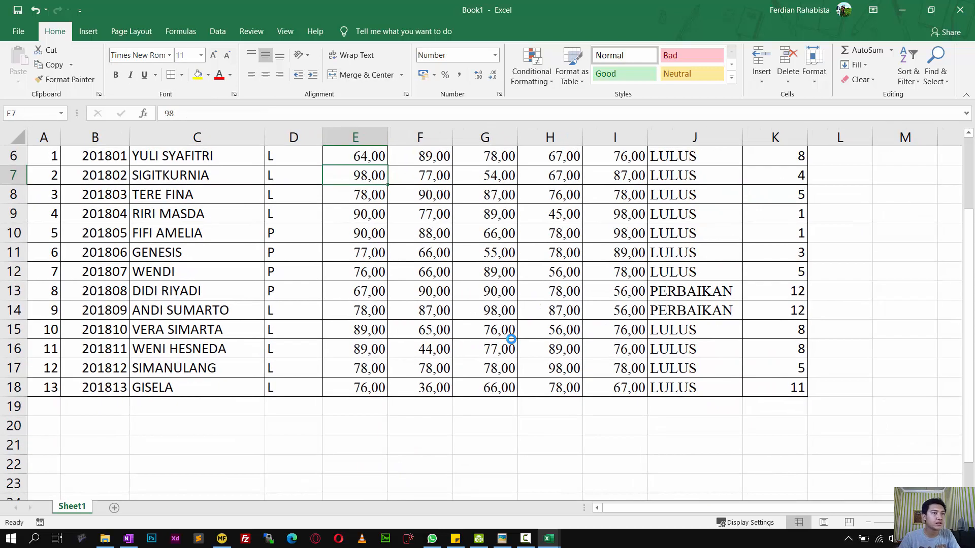
scroll(511, 339, down, 2)
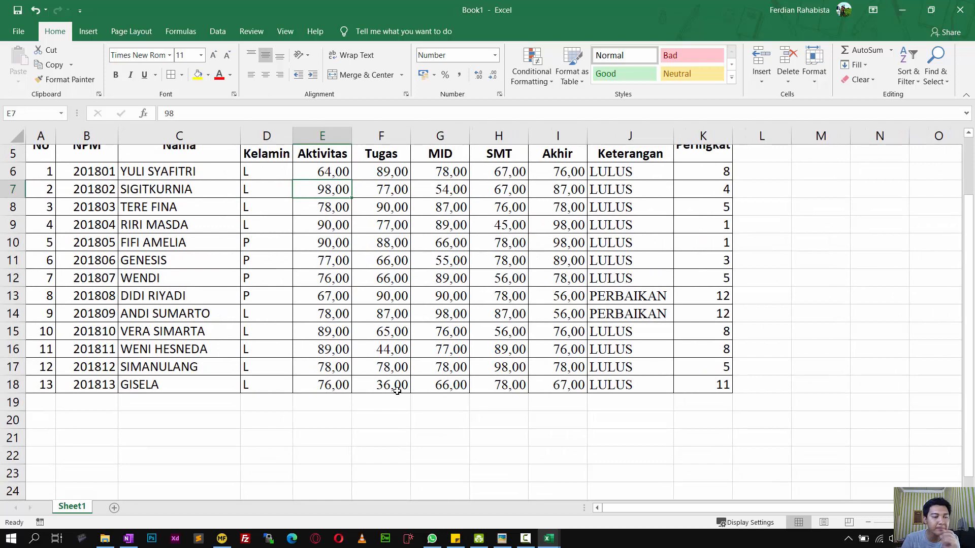
click(306, 425)
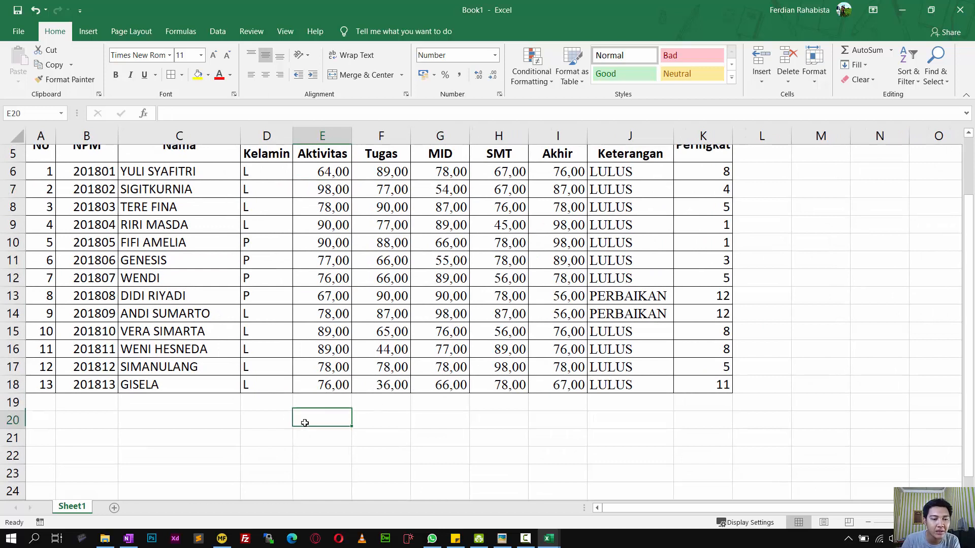
click(158, 415)
scroll(583, 447, up, 1)
scroll(642, 272, down, 1)
scroll(638, 263, up, 1)
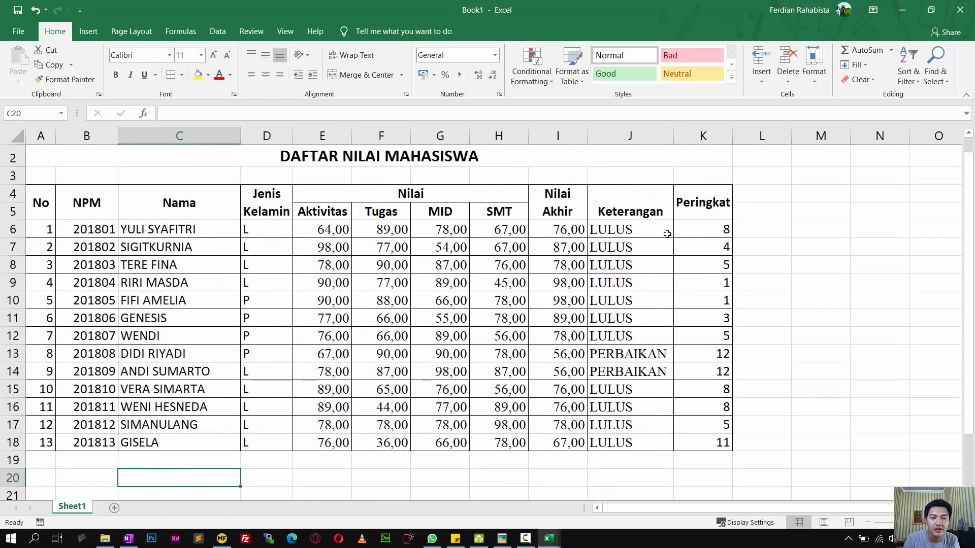
click(633, 208)
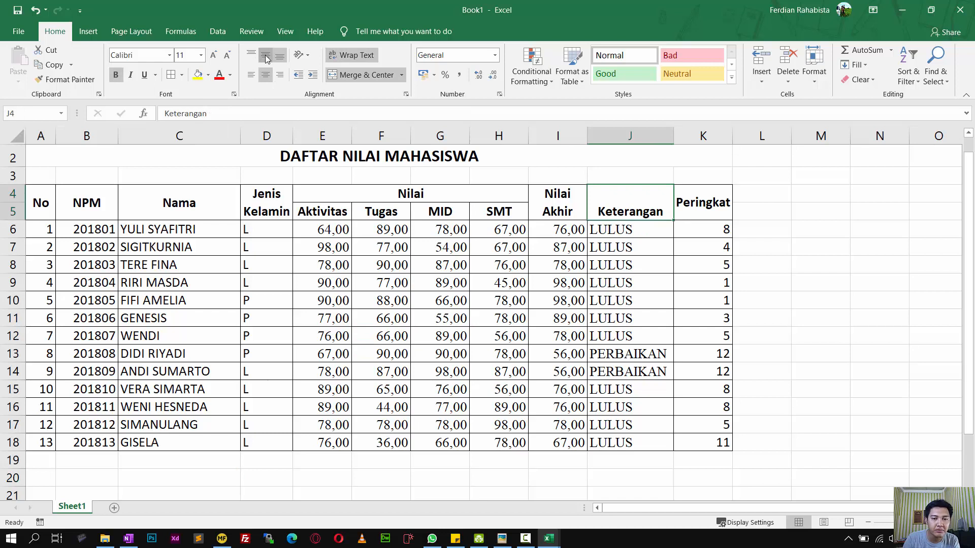
Enter the label "Inputkan NPM >>" in C20 below the grade table
scroll(211, 370, down, 2)
click(165, 370)
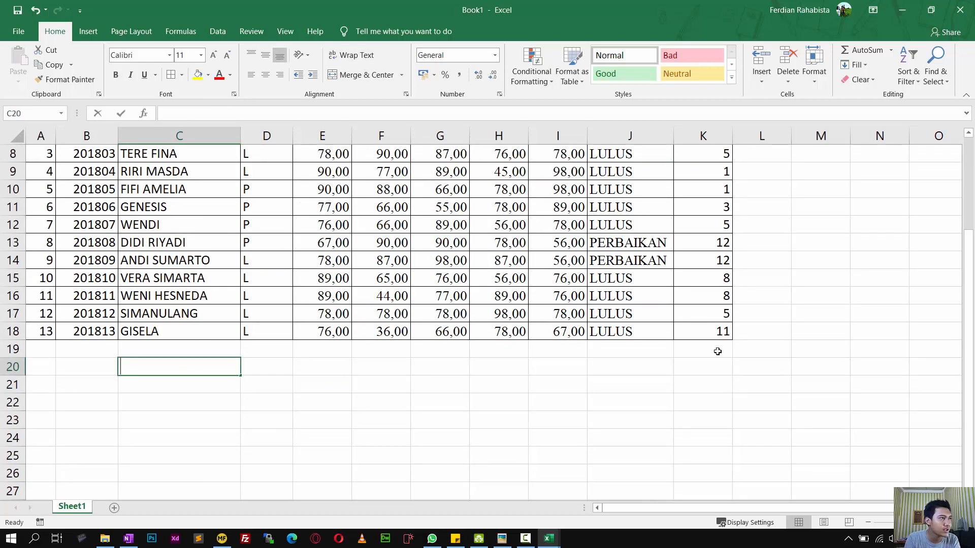
text(Inputkan NPM >>)
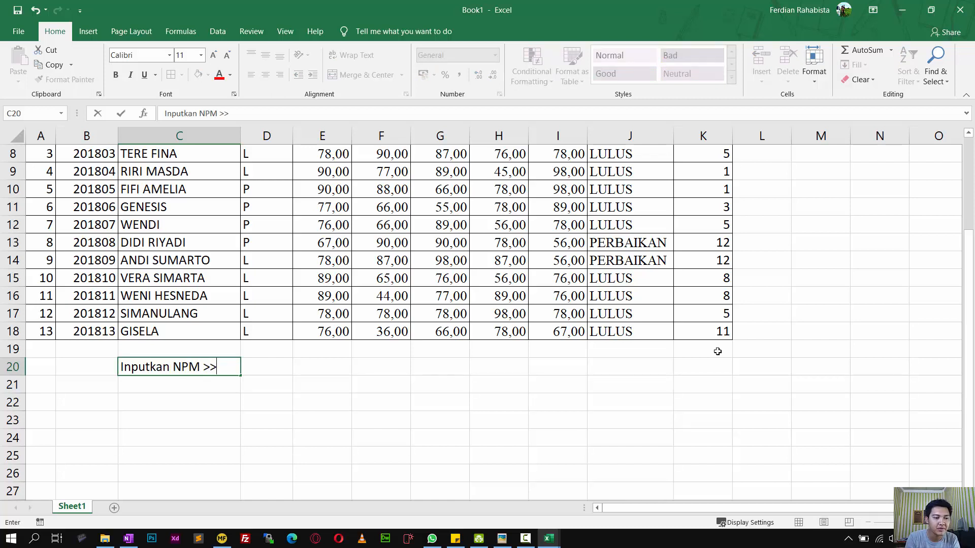
key(Return)
key(Up)
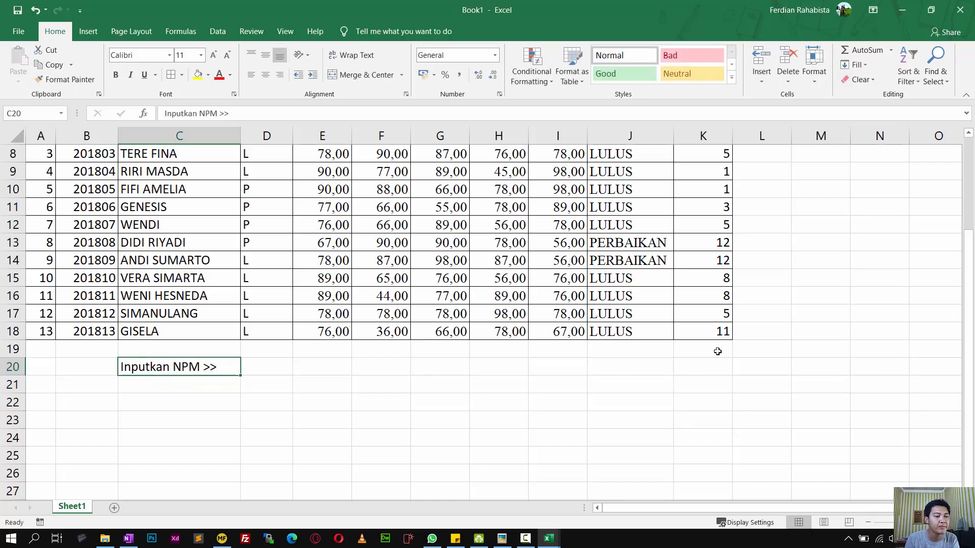
Apply all borders to the label and its adjacent input cell, C20:D20
key(shift+Right)
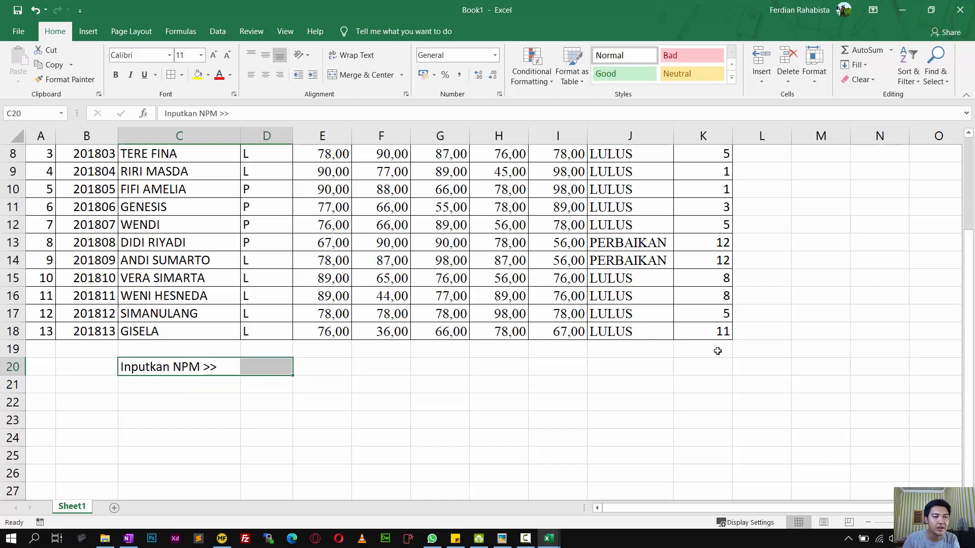
click(171, 75)
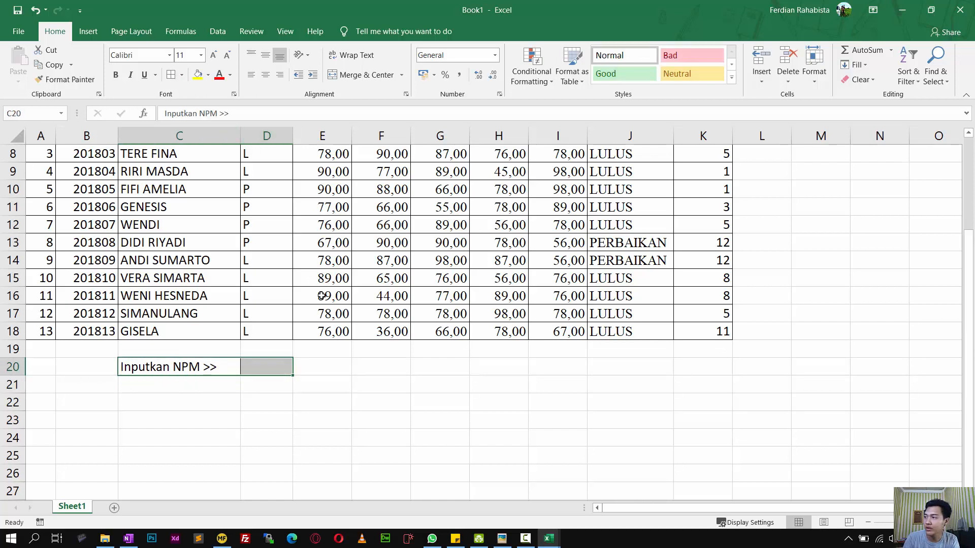
click(321, 404)
Format the Inputkan NPM label in C20 with a Green, Accent 6, Darker 25% fill and white, right-aligned text
click(172, 366)
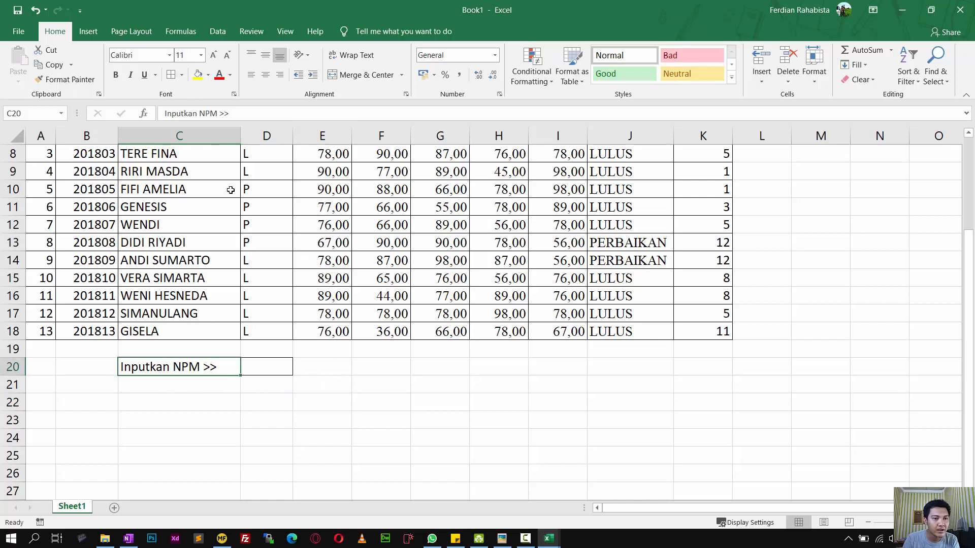
click(207, 75)
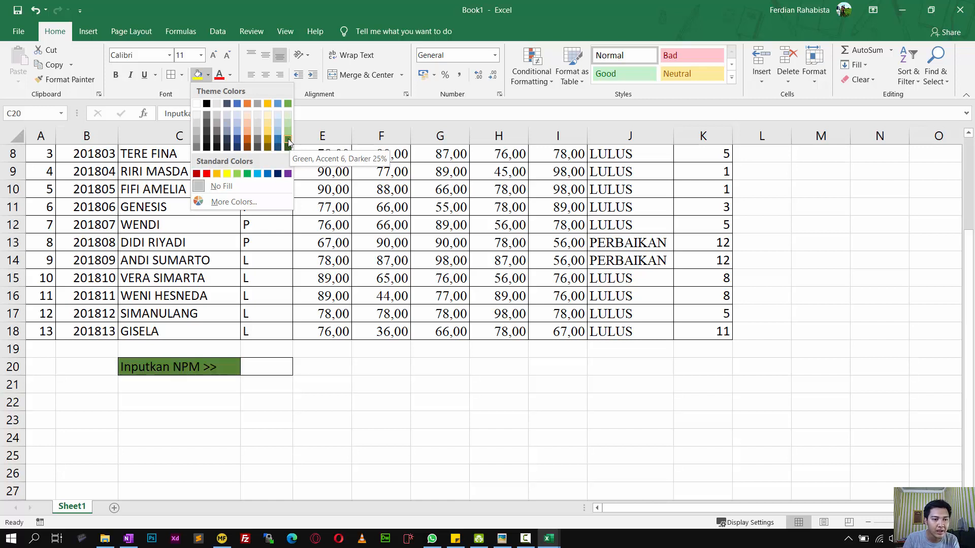
click(288, 143)
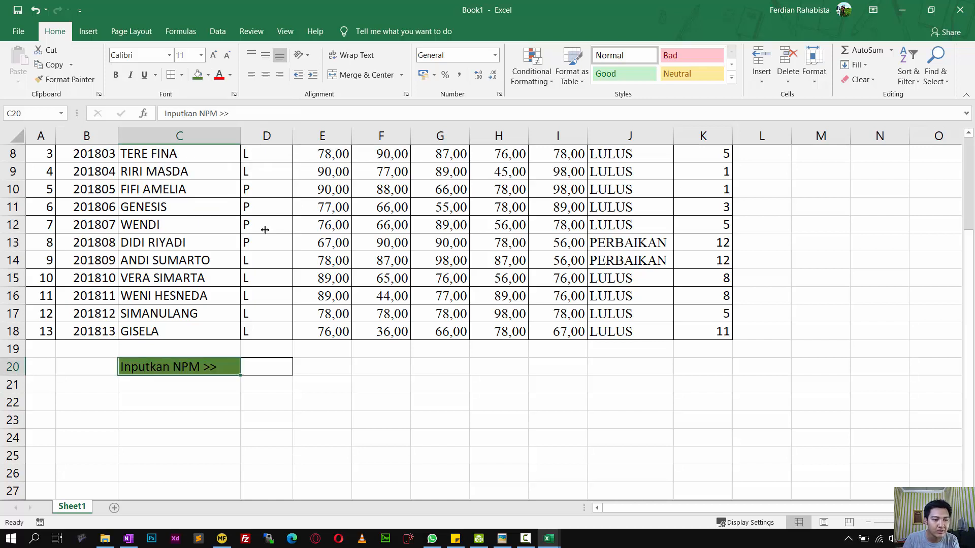
click(232, 76)
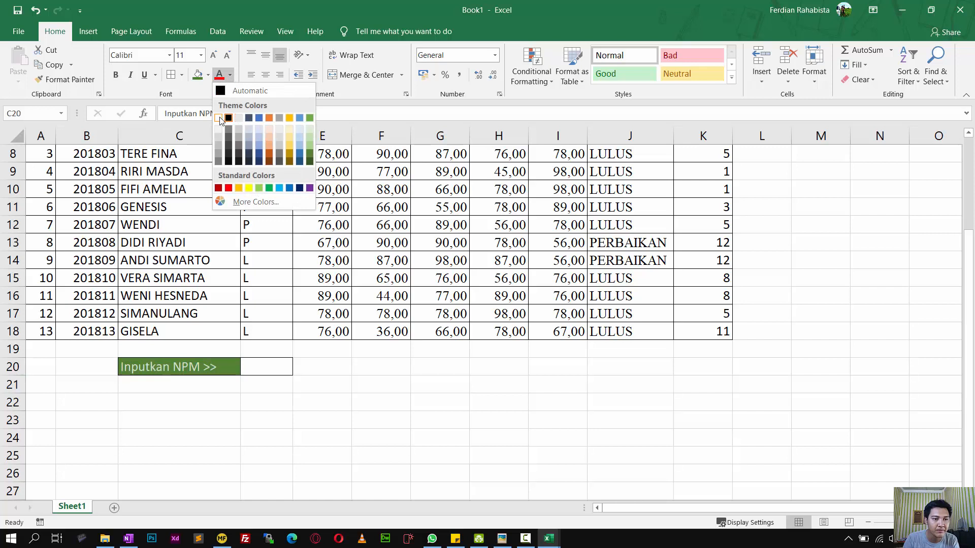
click(219, 118)
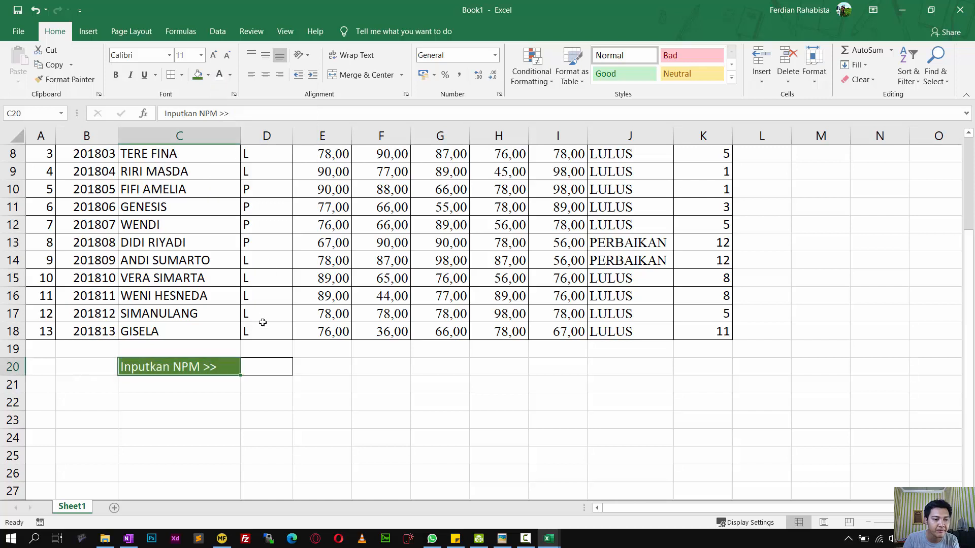
click(280, 74)
click(330, 402)
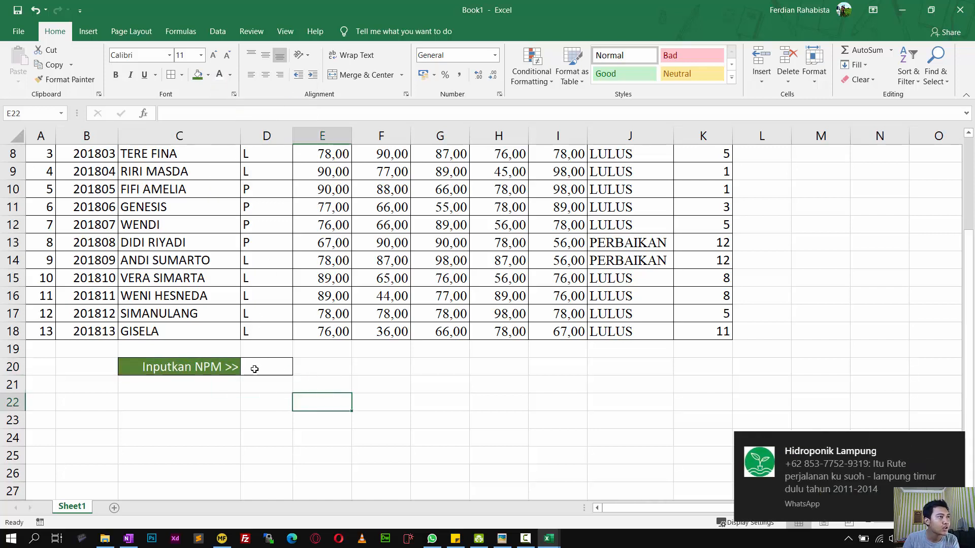
Fill the NPM input cell D20 with light gray
click(256, 367)
click(952, 444)
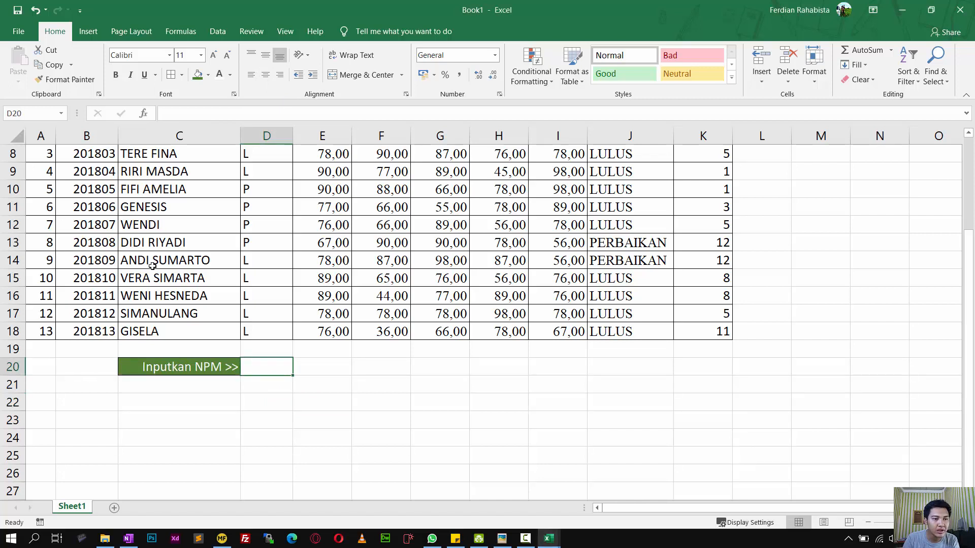
click(208, 78)
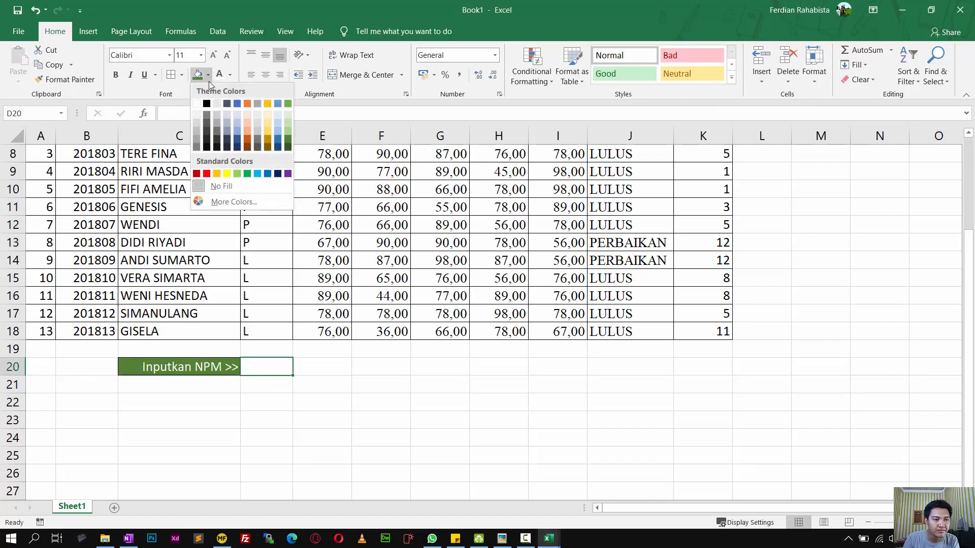
click(198, 122)
click(380, 456)
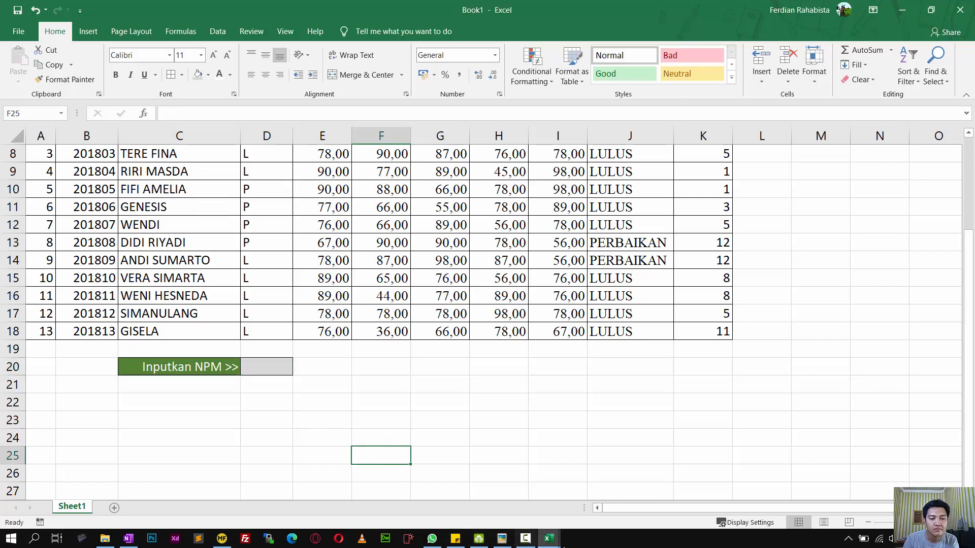
click(432, 541)
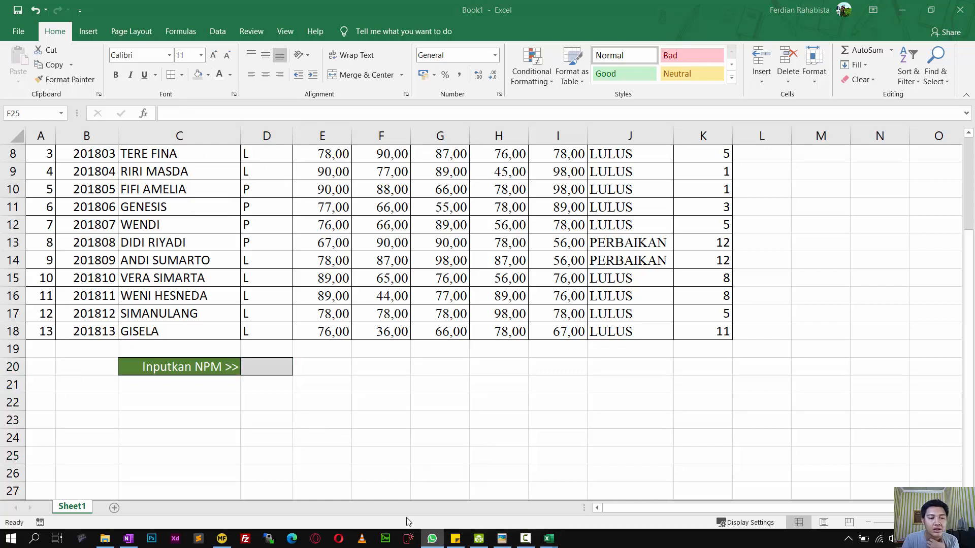
Close the open WhatsApp window
right_click(432, 538)
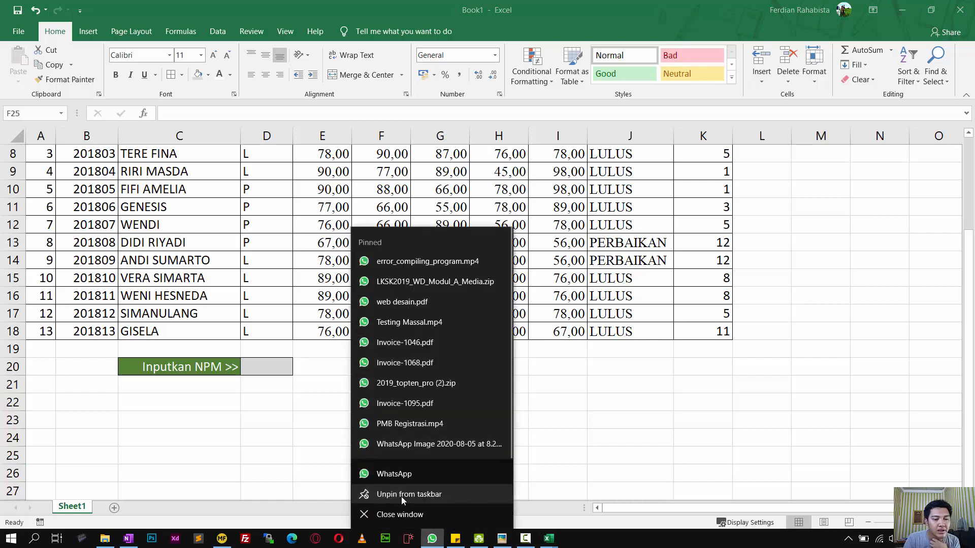
click(386, 514)
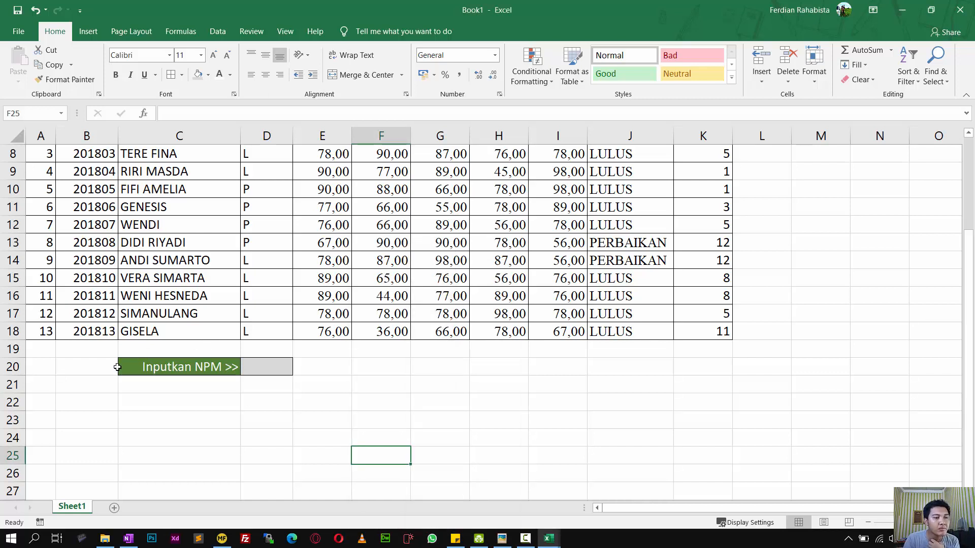
Enter the labels "Nama", "Nilai Akhir", "Keterangan" and "Peringkat" in cells G20 to G23
click(440, 372)
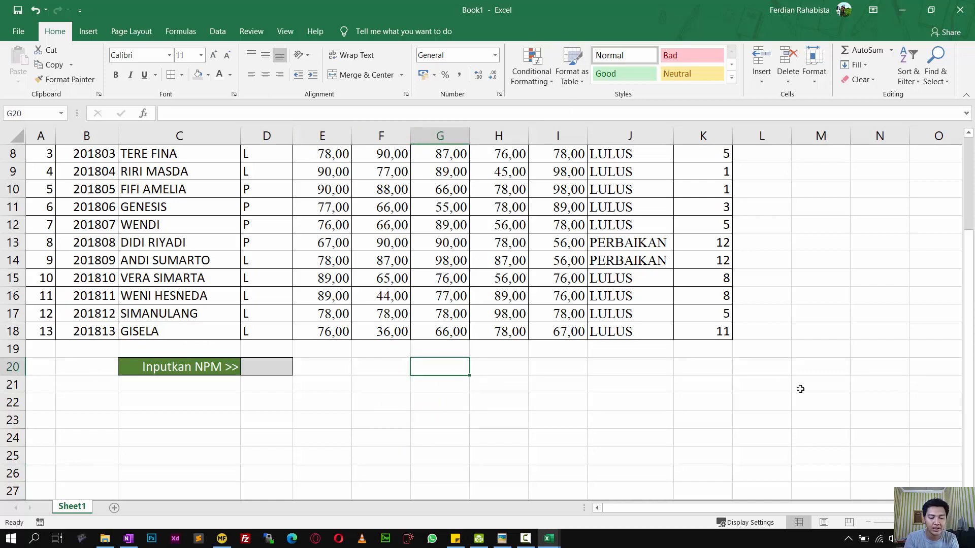
text(Nama)
key(Return)
text(Nilai Akhir)
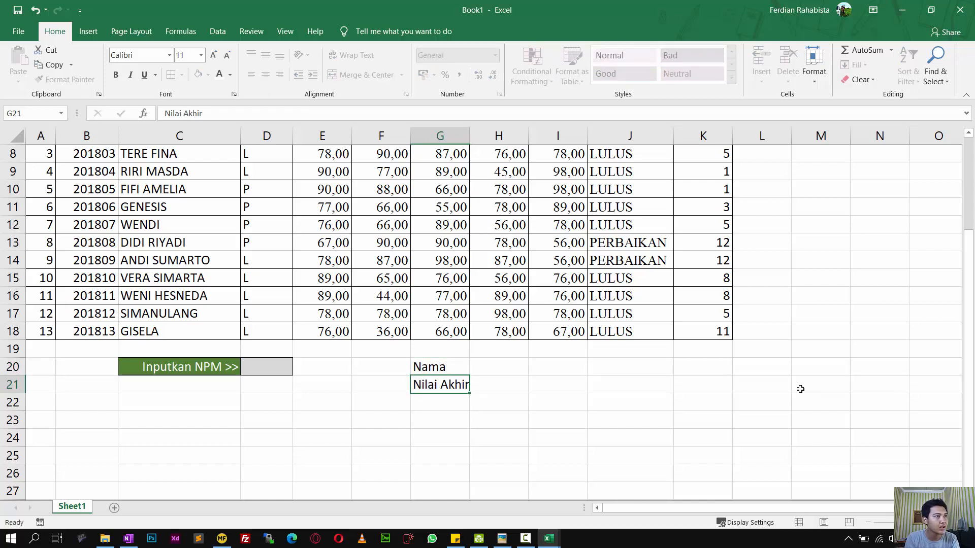
key(Return)
text(Keter)
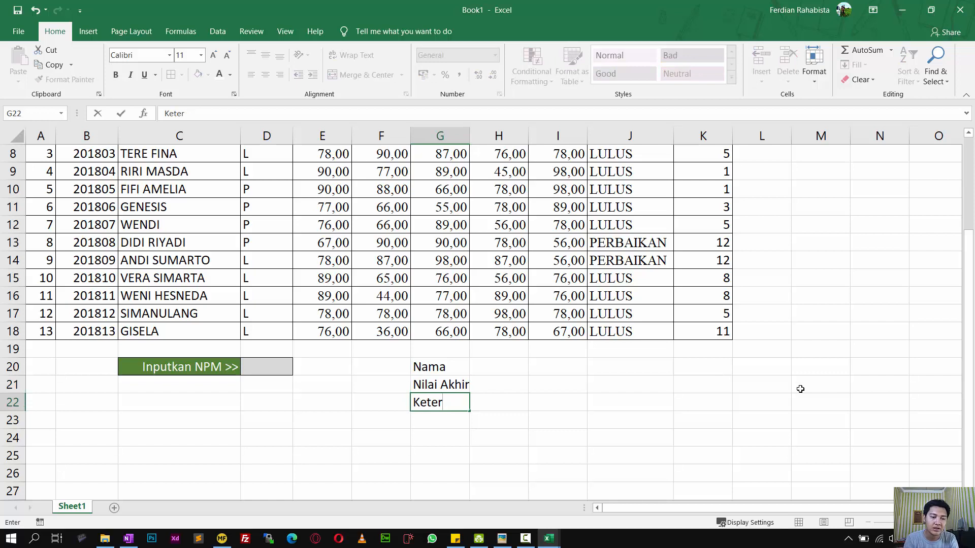
text(angan)
key(Return)
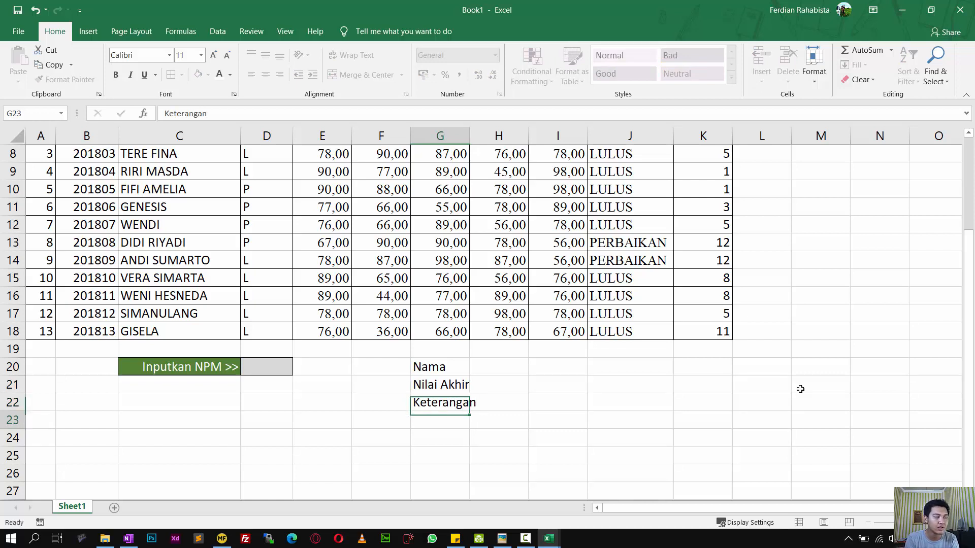
text(Pering)
key(Return)
Merge columns G and H separately in each of rows 20 to 23 and left-align the four labels
key(Up)
key(Up)
key(Up)
key(Up)
key(shift+Right)
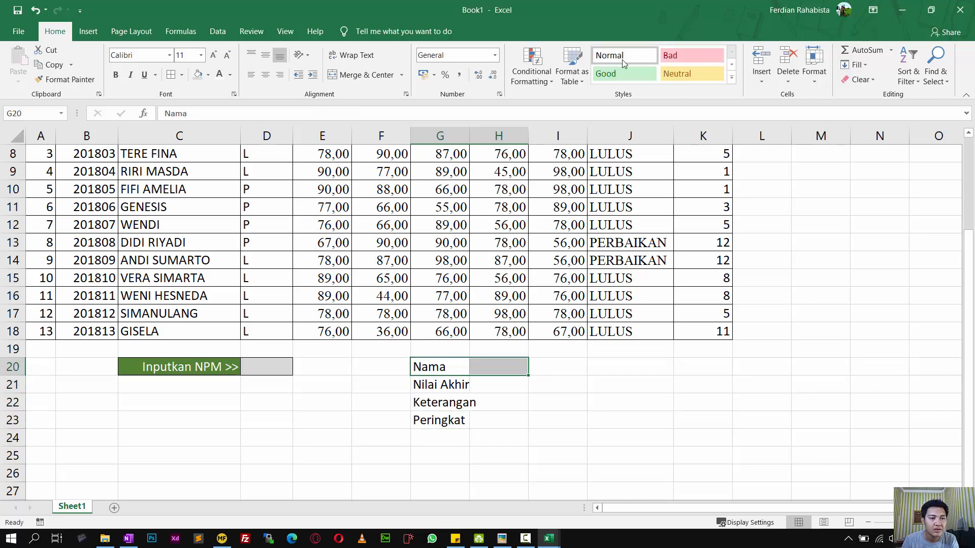
click(366, 75)
drag(441, 384, 505, 401)
click(346, 73)
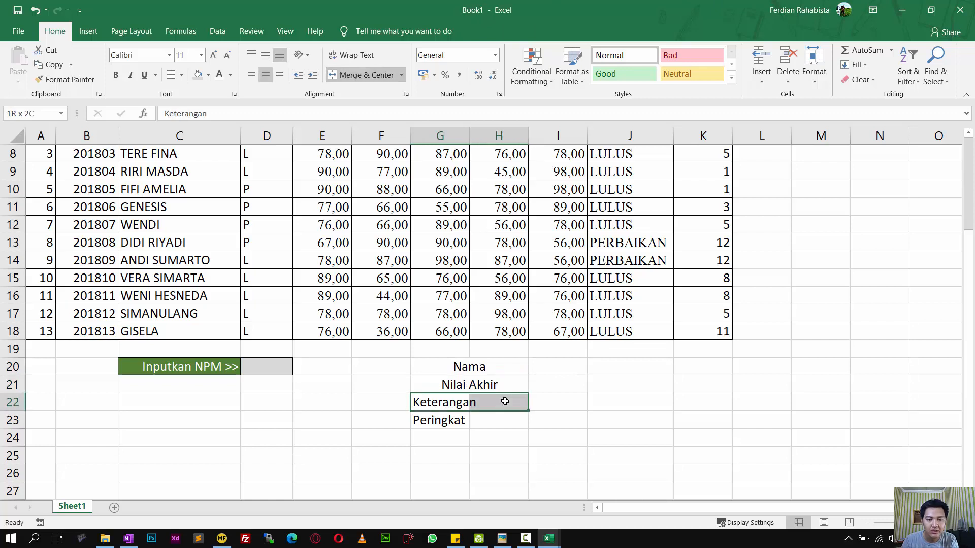
click(362, 74)
drag(446, 421, 486, 421)
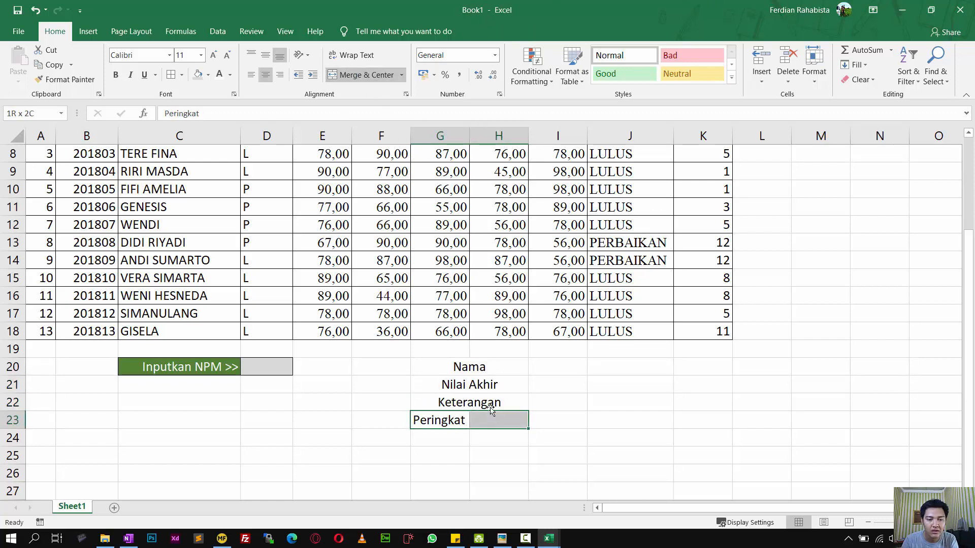
click(339, 76)
drag(496, 368, 490, 420)
click(254, 77)
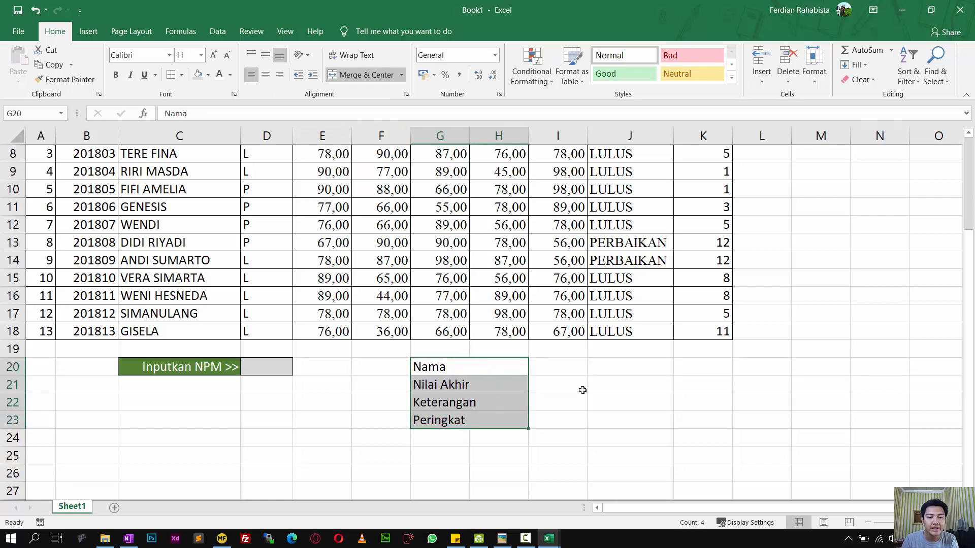
Merge the result cells across columns I to K separately in each of rows 20 to 23
click(555, 402)
click(553, 368)
drag(451, 370, 556, 426)
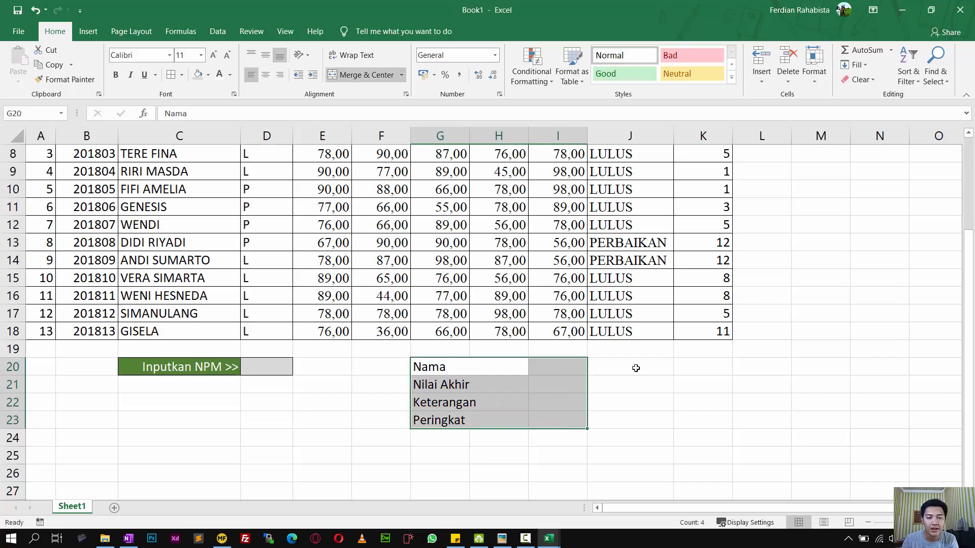
click(636, 368)
drag(714, 367, 555, 361)
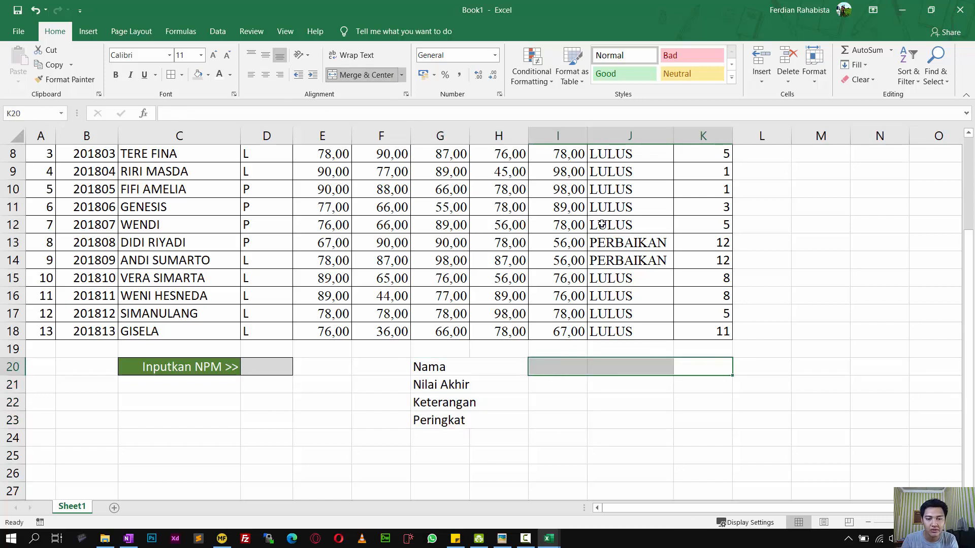
drag(698, 386, 556, 385)
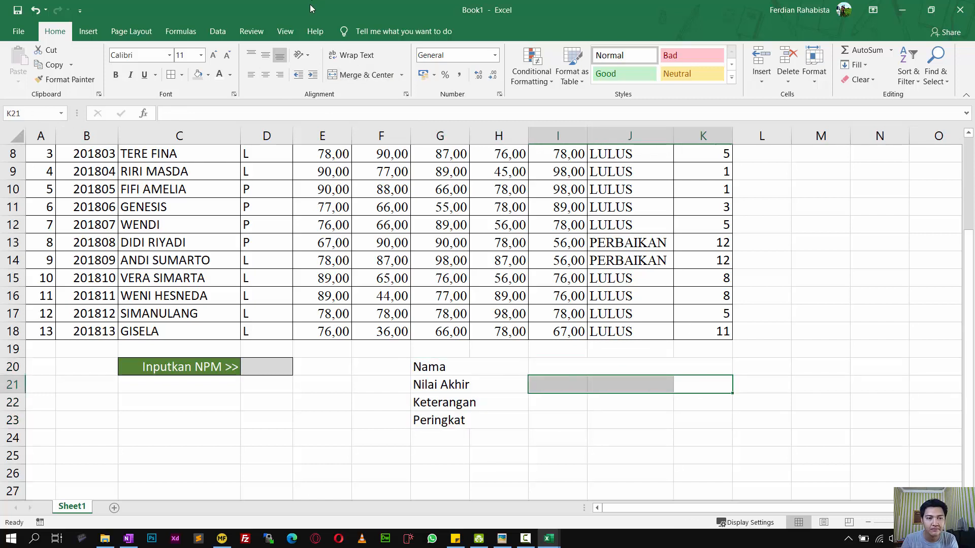
click(359, 77)
drag(685, 402, 557, 402)
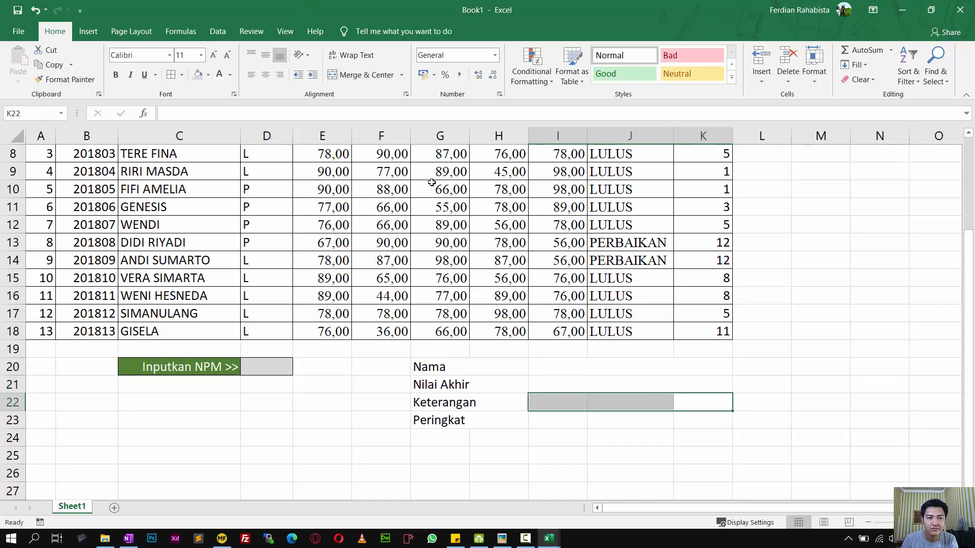
click(359, 75)
drag(683, 420, 568, 416)
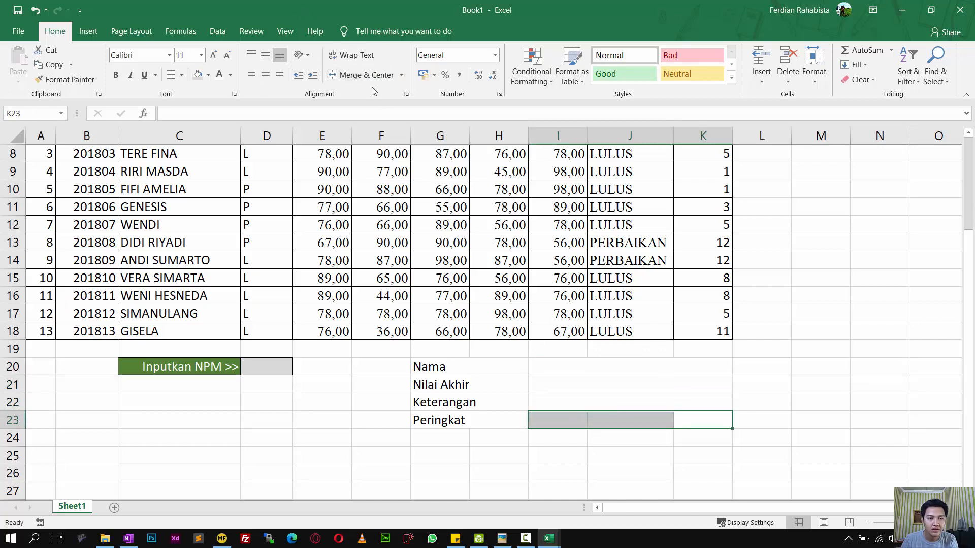
click(359, 75)
Apply all borders to the result block G20:K23
drag(437, 367, 660, 422)
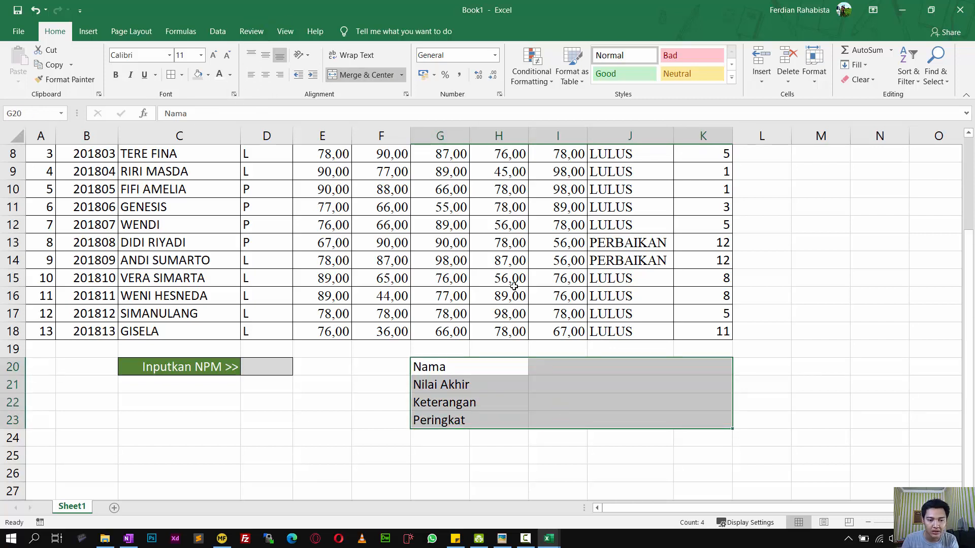
click(171, 74)
click(489, 381)
Format the labels in G20:H23 with the Inputkan NPM label's dark green fill and white text
drag(494, 365, 488, 418)
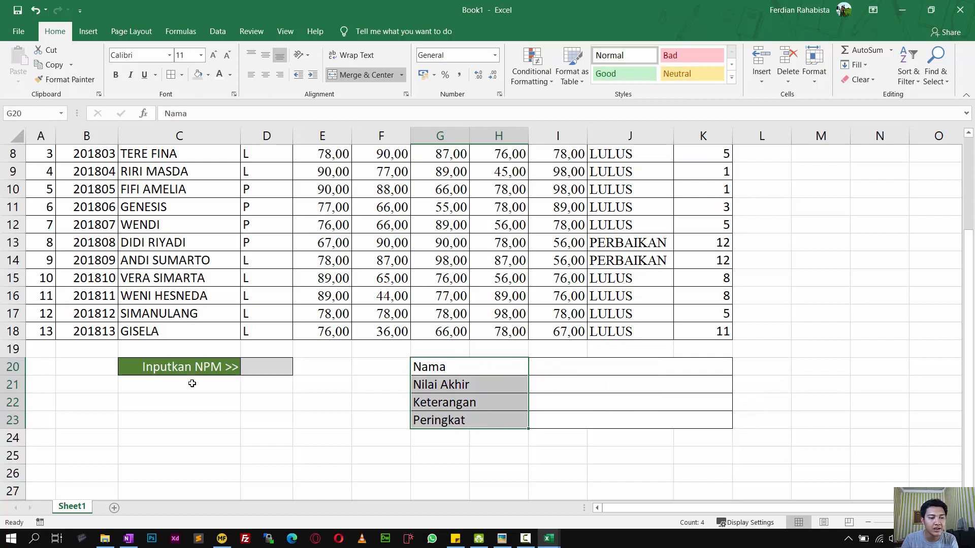
click(209, 76)
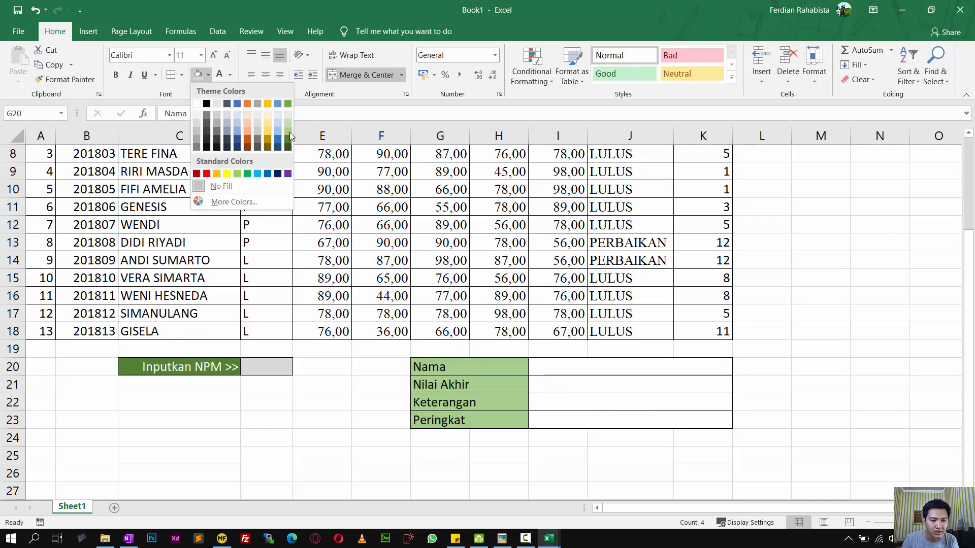
click(288, 146)
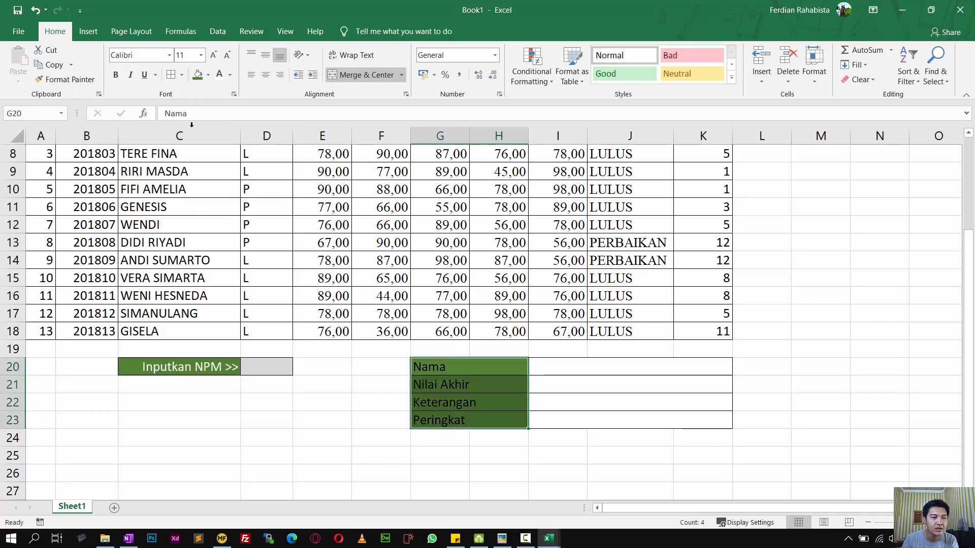
click(220, 75)
click(574, 384)
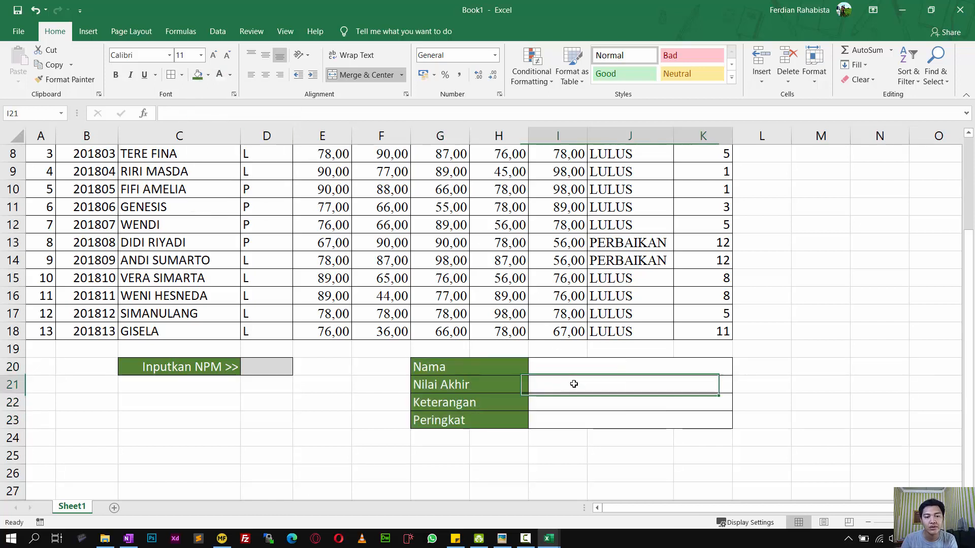
Fill the merged result cells I20:K23 with very light gray
drag(570, 370, 564, 416)
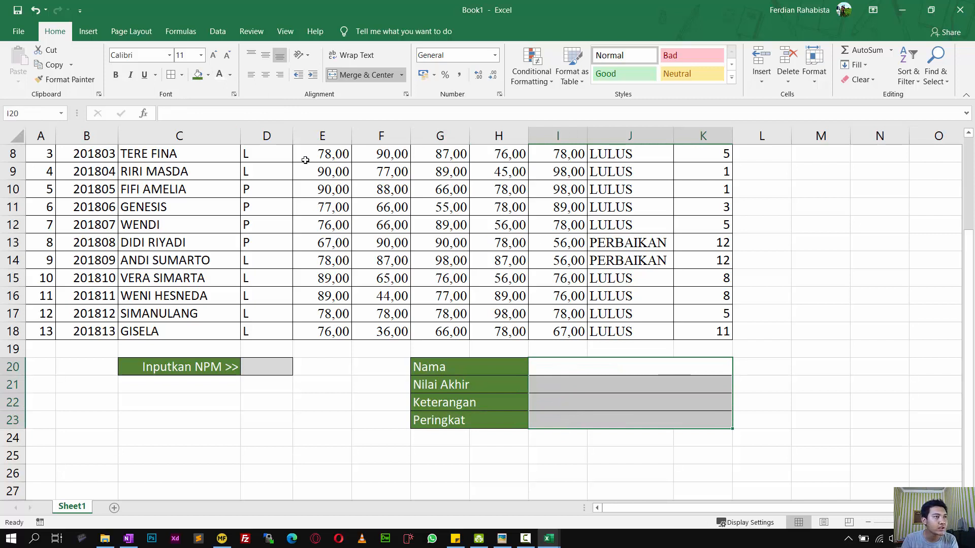
click(208, 75)
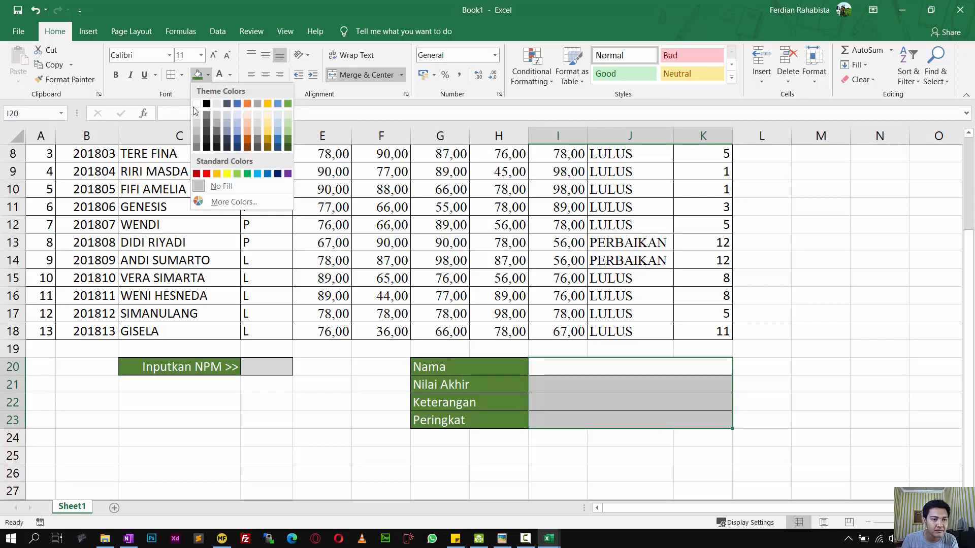
click(197, 114)
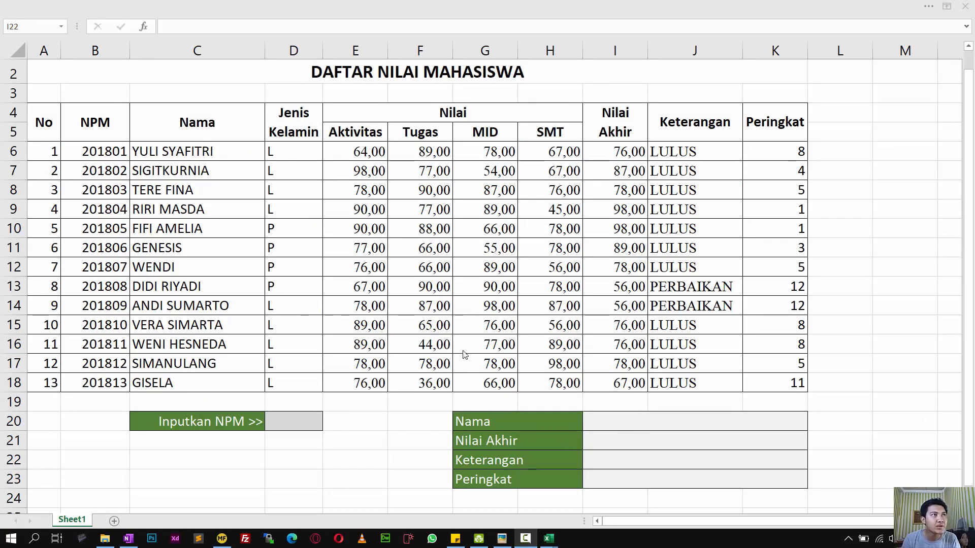
Begin a VLOOKUP formula in the Nama result cell I20 with lookup value D20 and absolute table range $B$6:$K$18
click(620, 422)
click(627, 421)
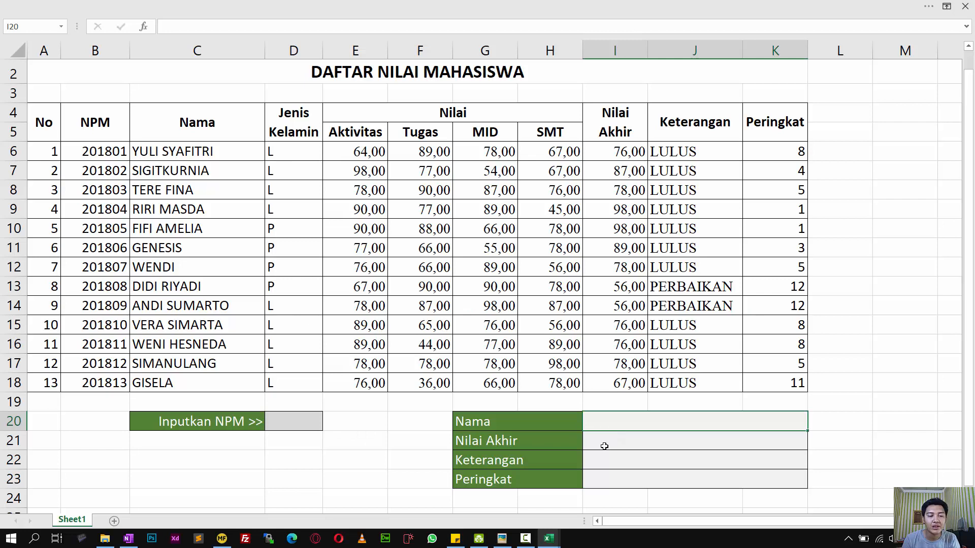
text(=)
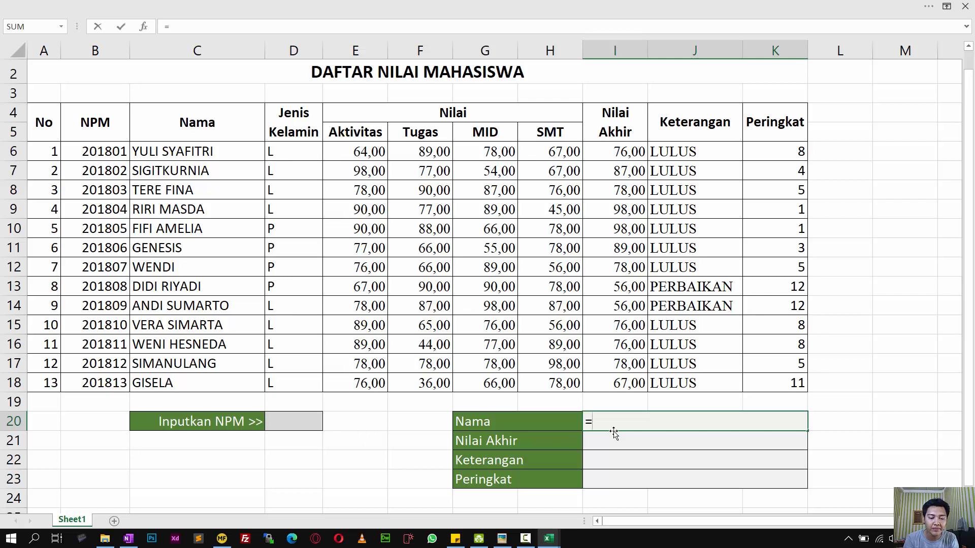
text(VLOOK)
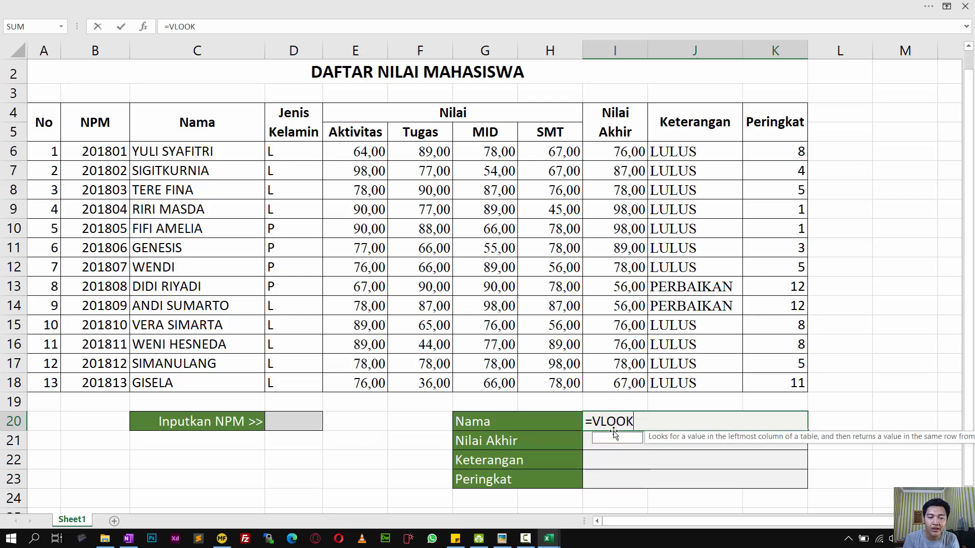
text(UP()
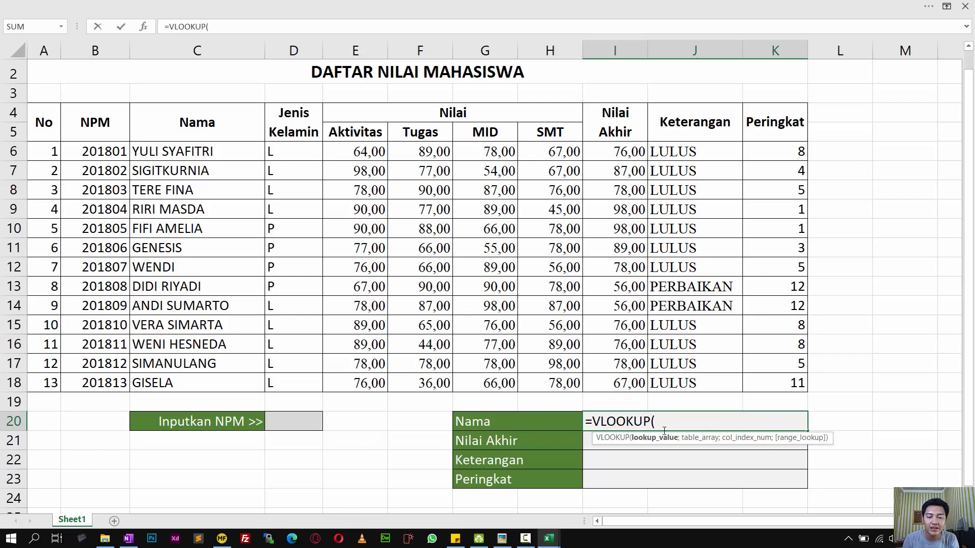
click(292, 419)
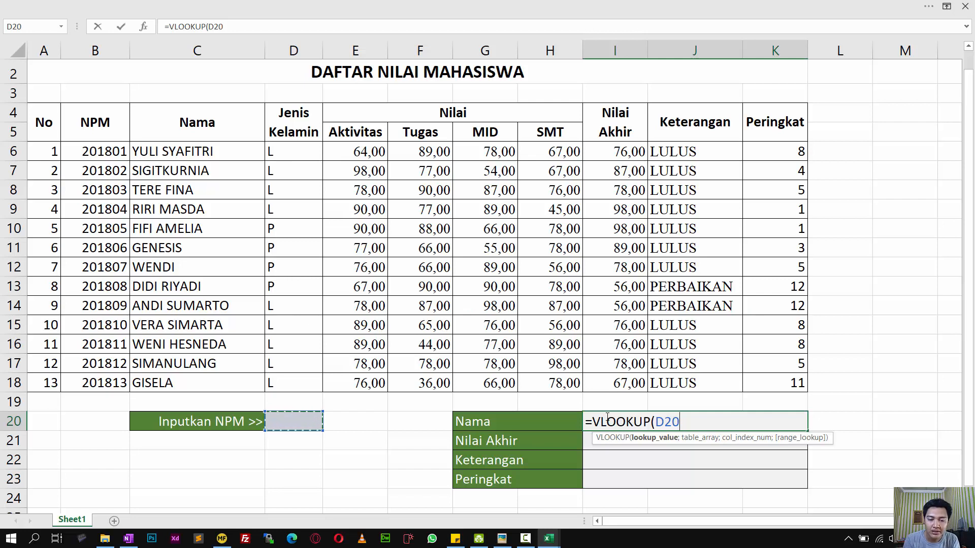
text(;)
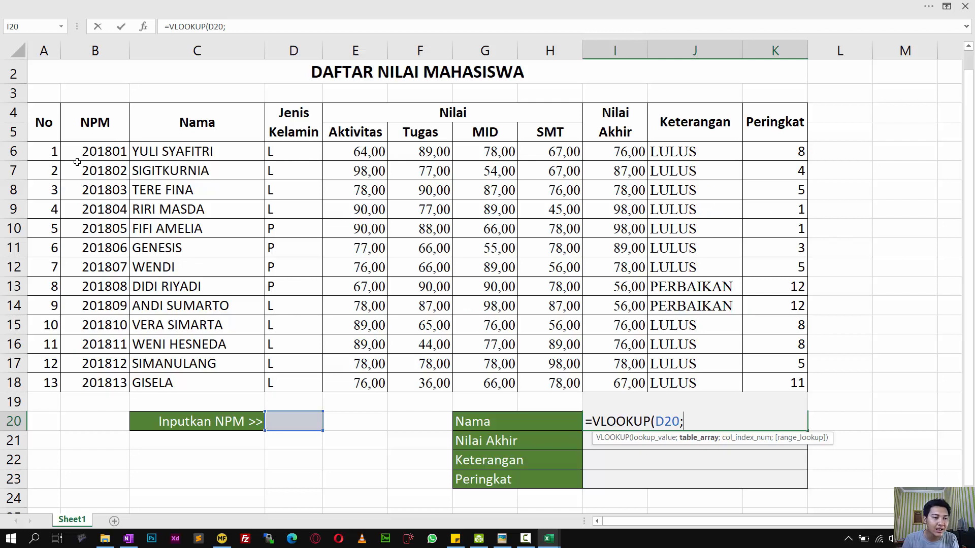
drag(89, 148, 789, 384)
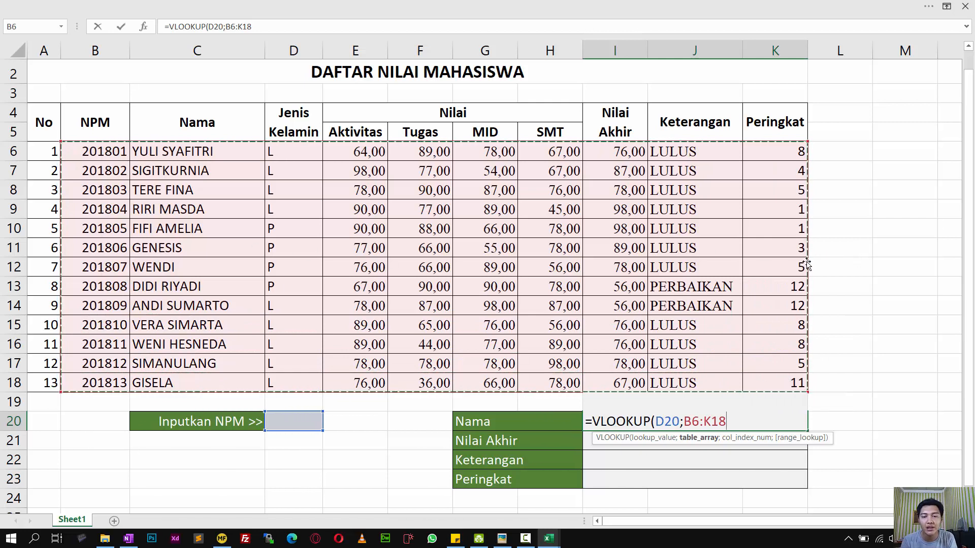
drag(735, 421, 693, 422)
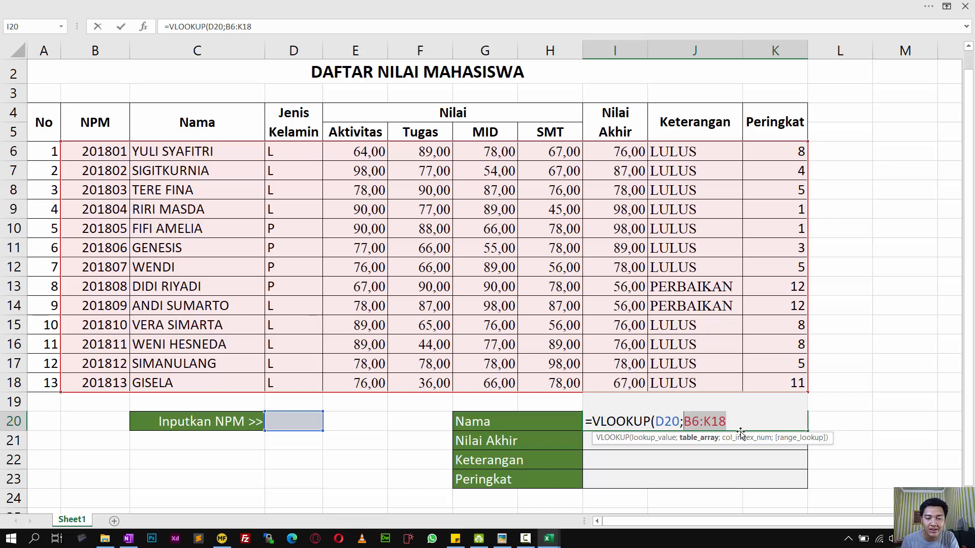
key(F4)
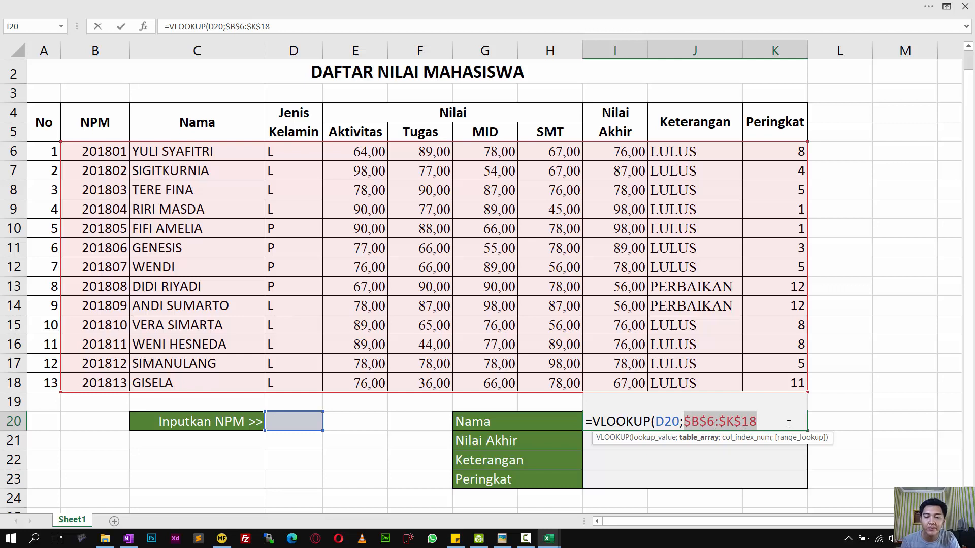
Complete the Nama VLOOKUP formula in I20 with column index 2 and FALSE for an exact match
click(777, 421)
text(;2)
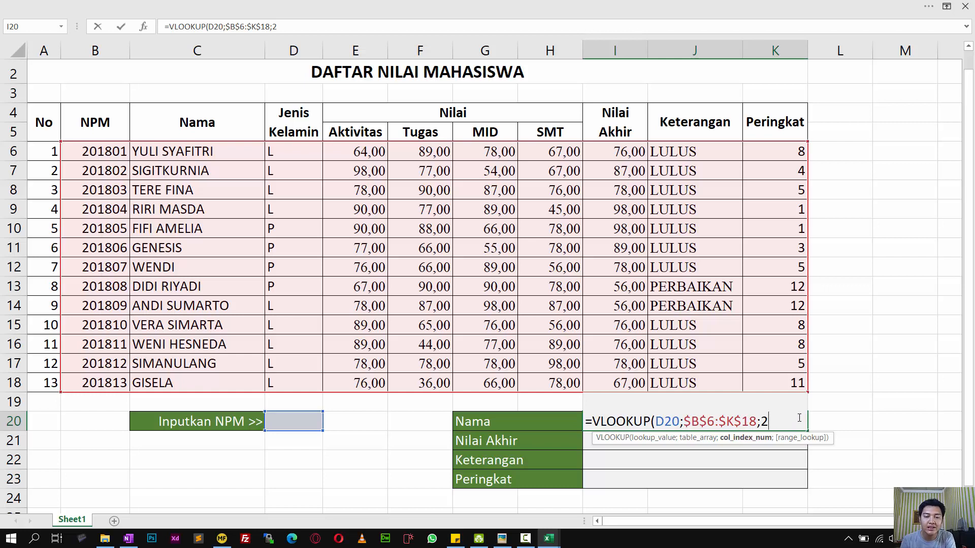
text(;)
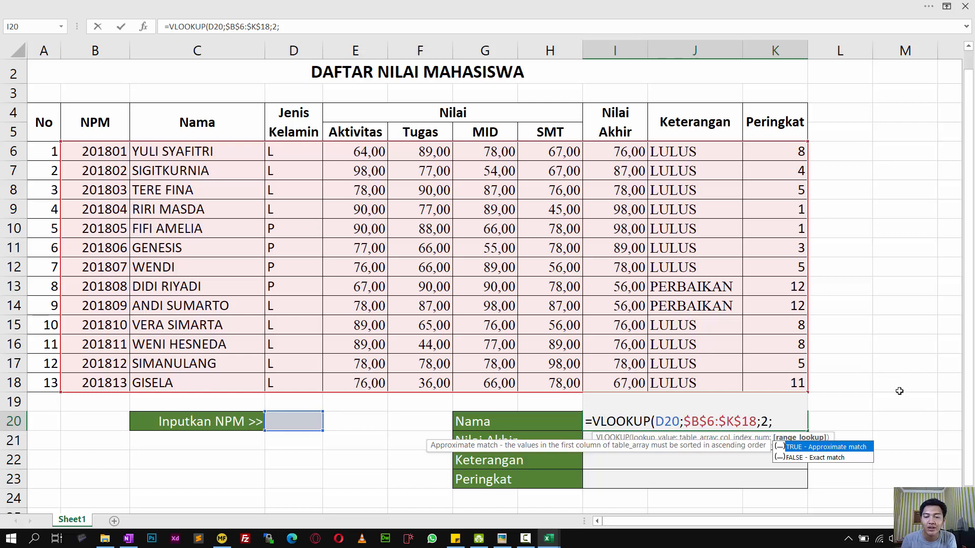
click(833, 459)
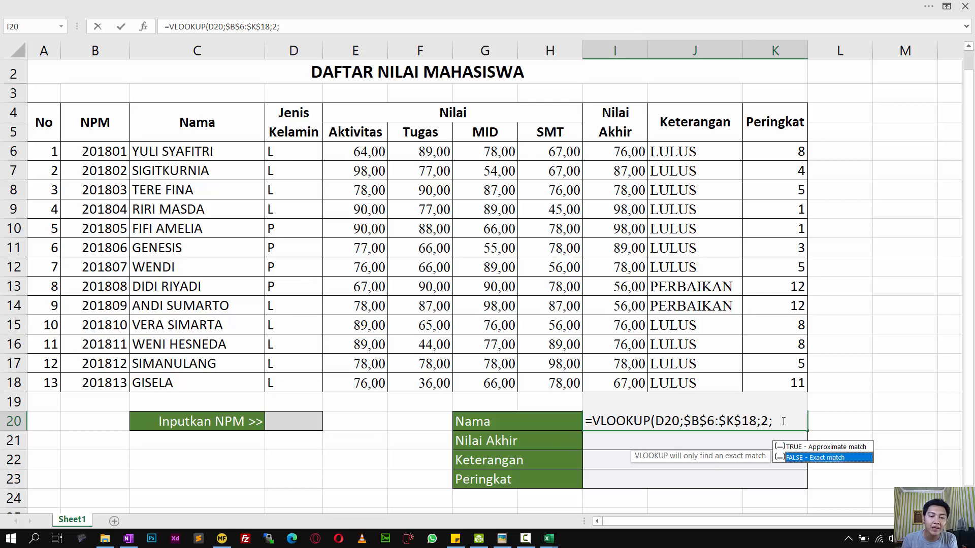
double_click(812, 461)
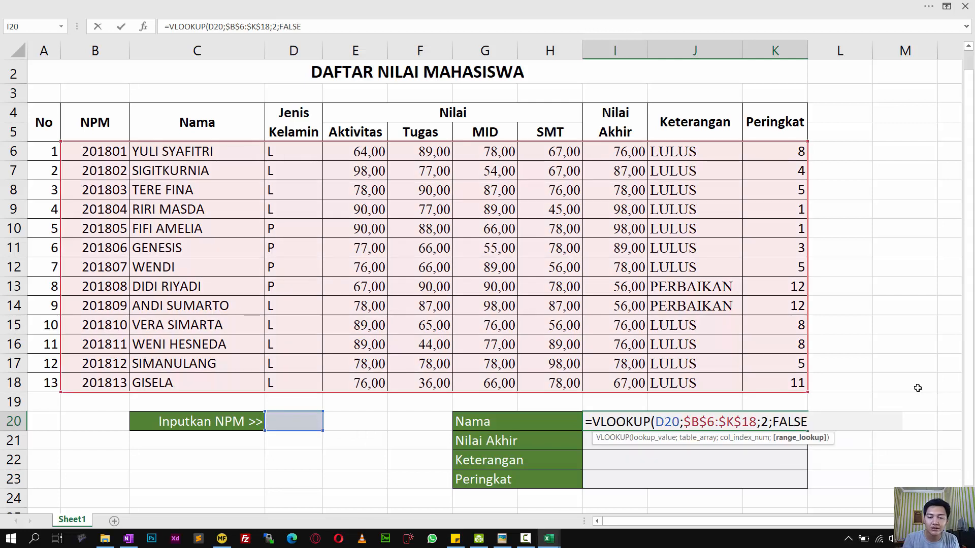
text())
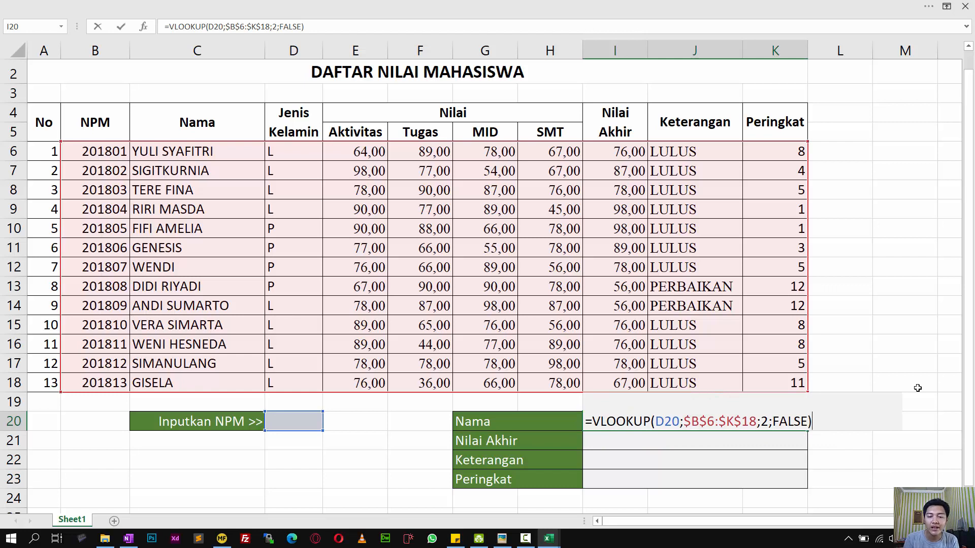
key(Return)
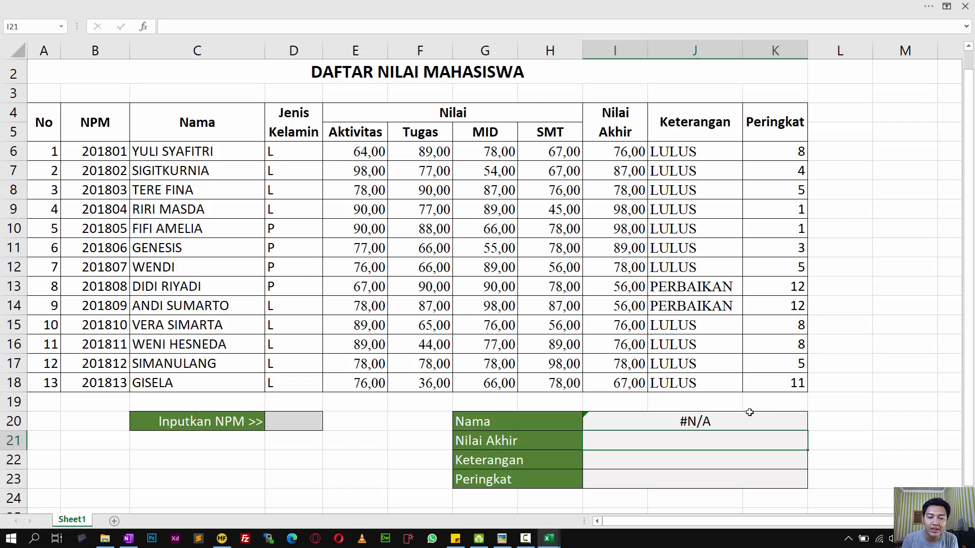
click(703, 426)
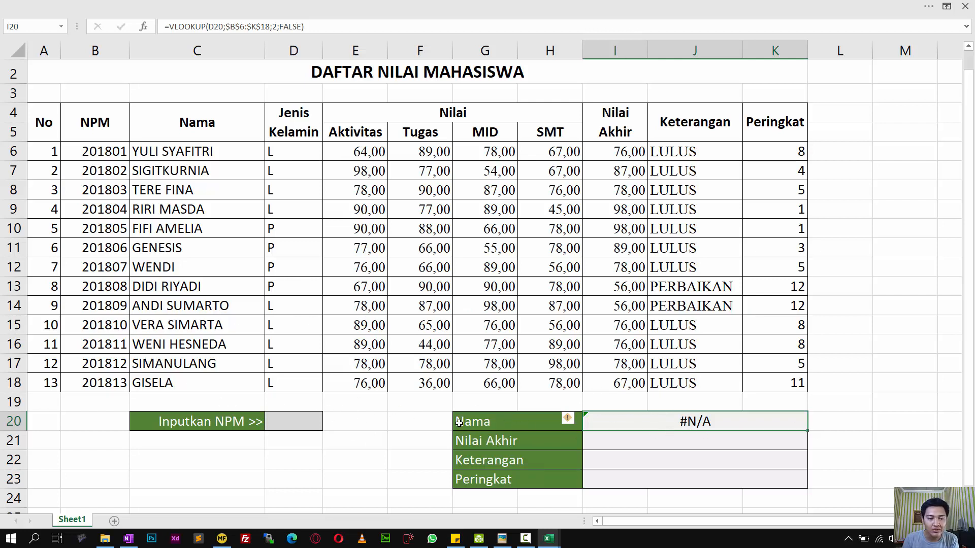
Enter the third listed student's NPM in D20 and check the Nama lookup in I20
click(293, 422)
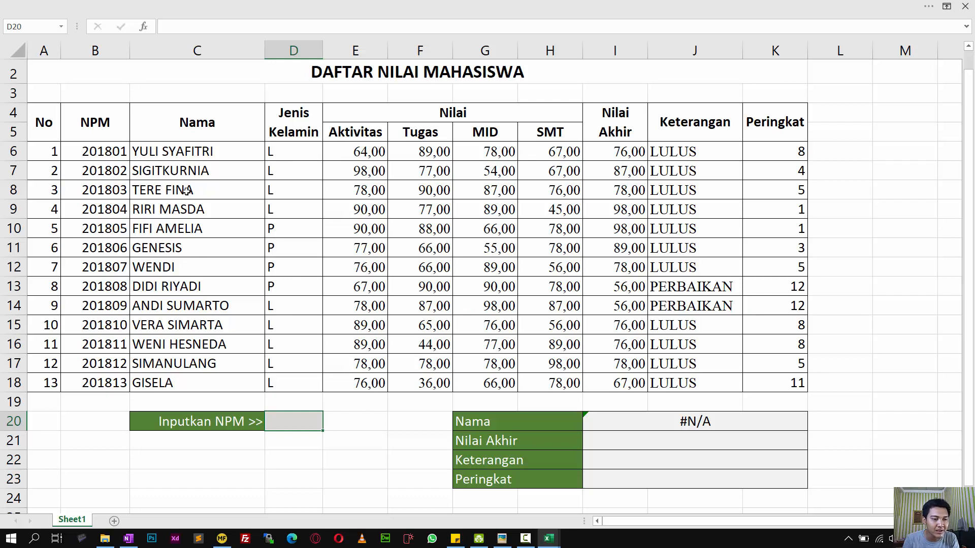
text(2018)
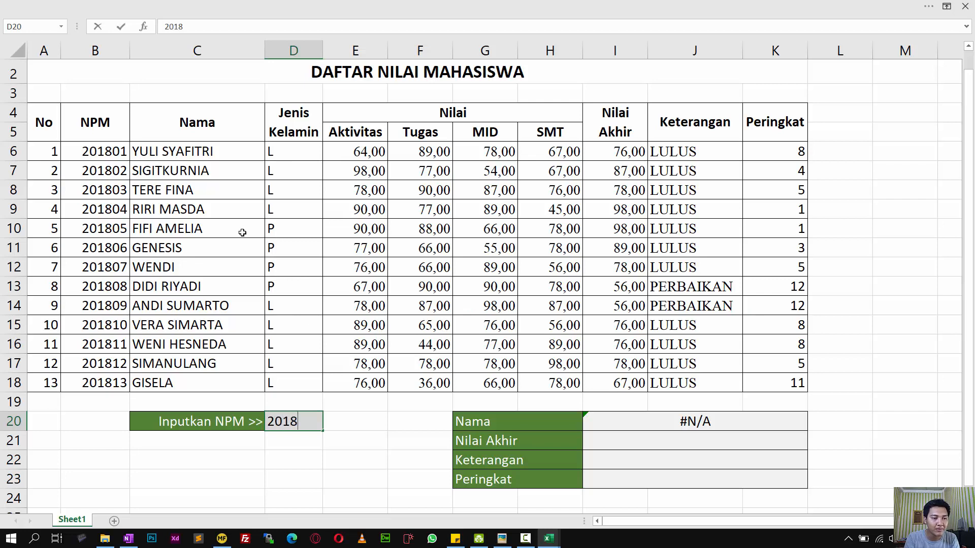
text(0)
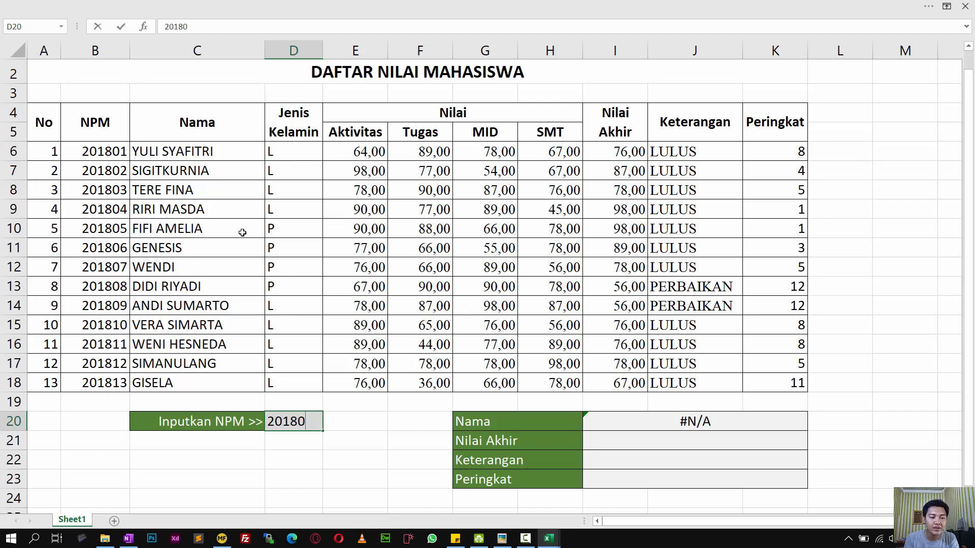
text(3)
key(Return)
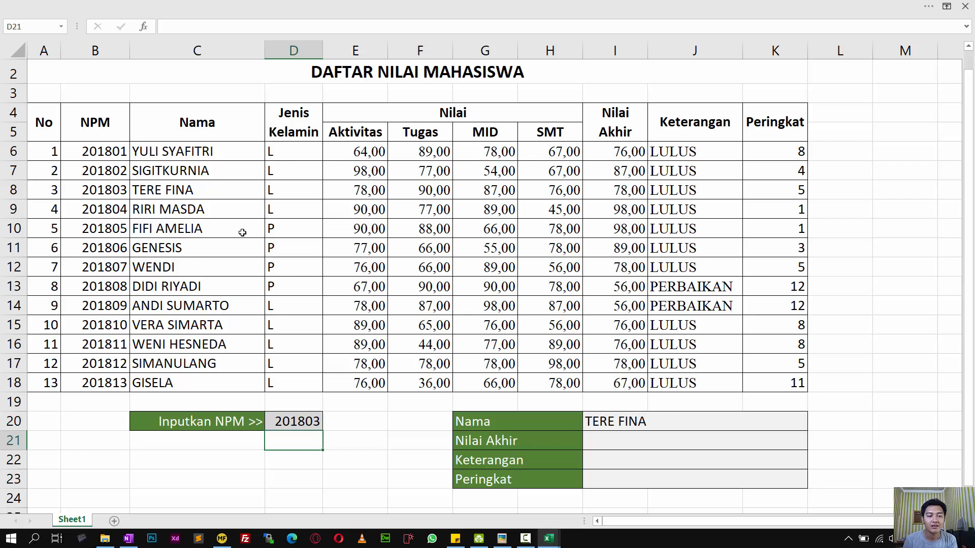
click(635, 427)
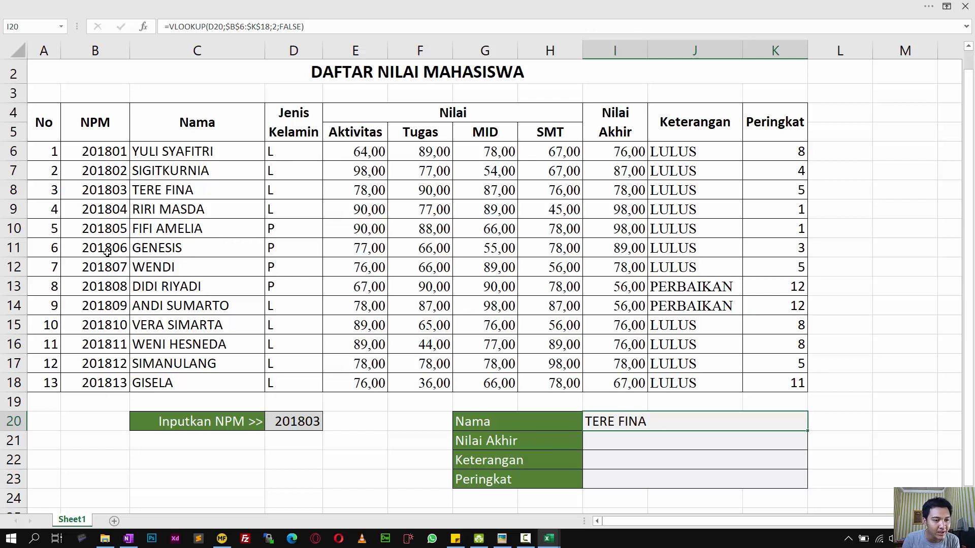
Replace the NPM in D20 with the sixth listed student's NPM
double_click(313, 422)
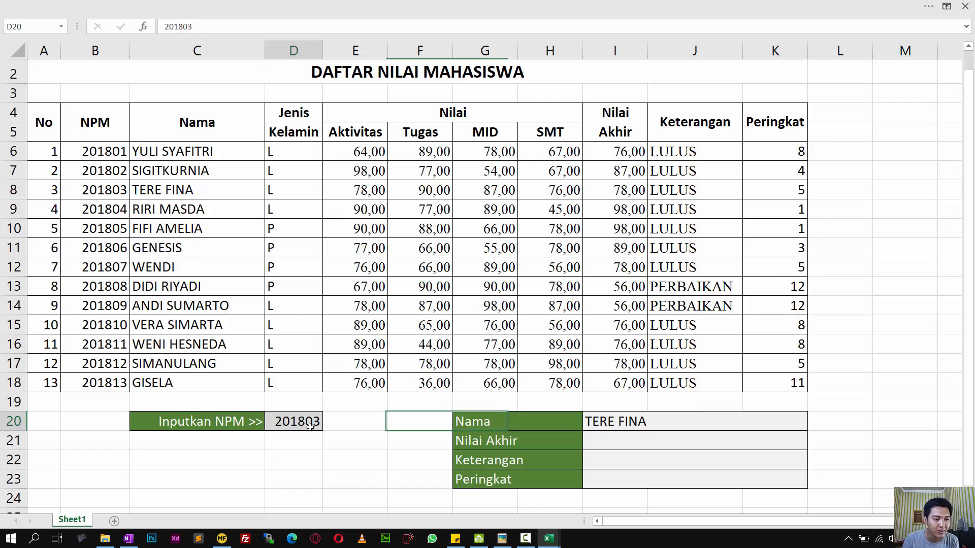
key(Delete)
text(6)
key(Return)
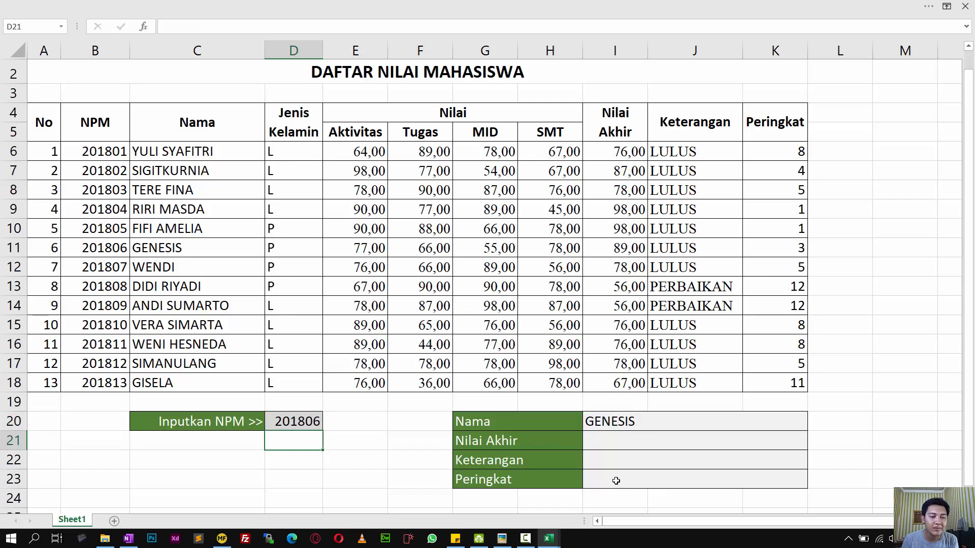
Fill the Nama VLOOKUP formula from I20 down to the Peringkat result cell I23
click(612, 421)
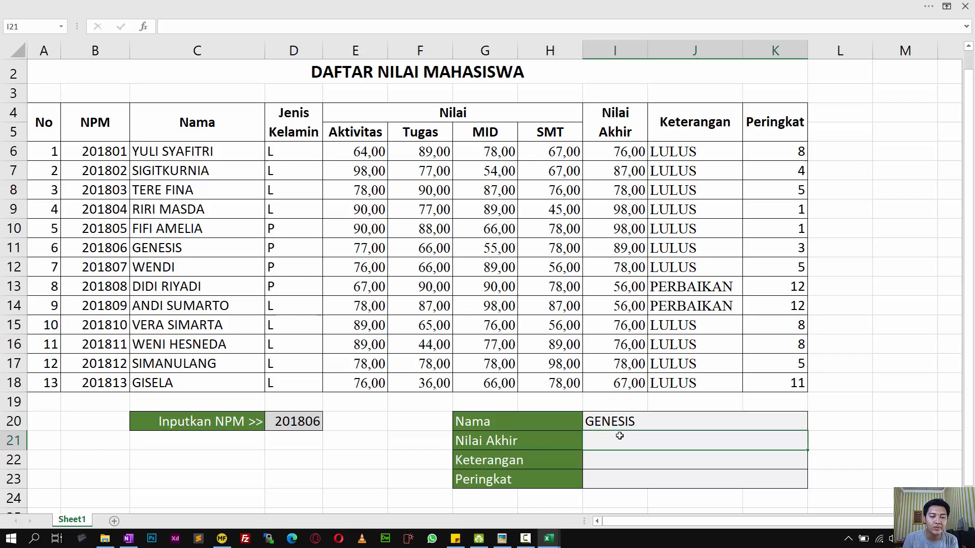
click(617, 440)
click(616, 423)
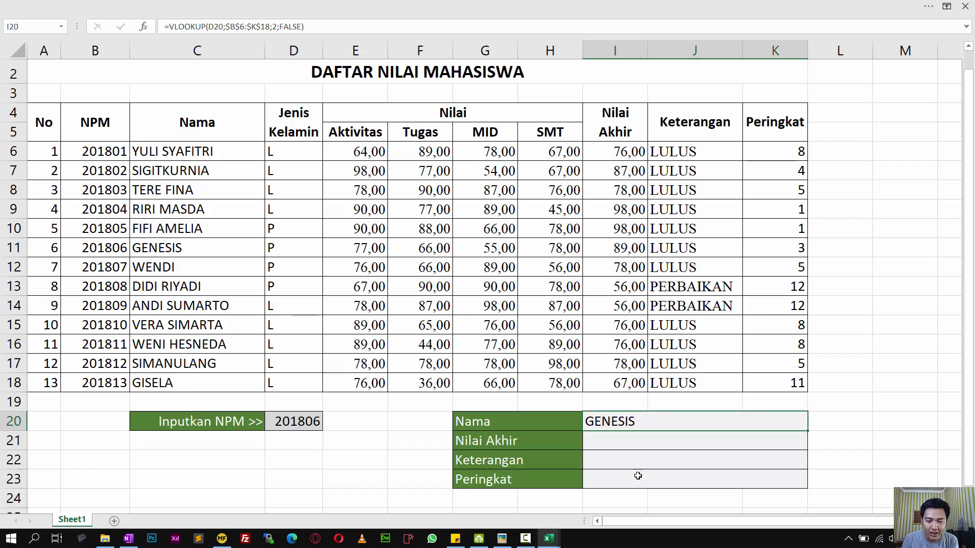
drag(809, 432, 808, 487)
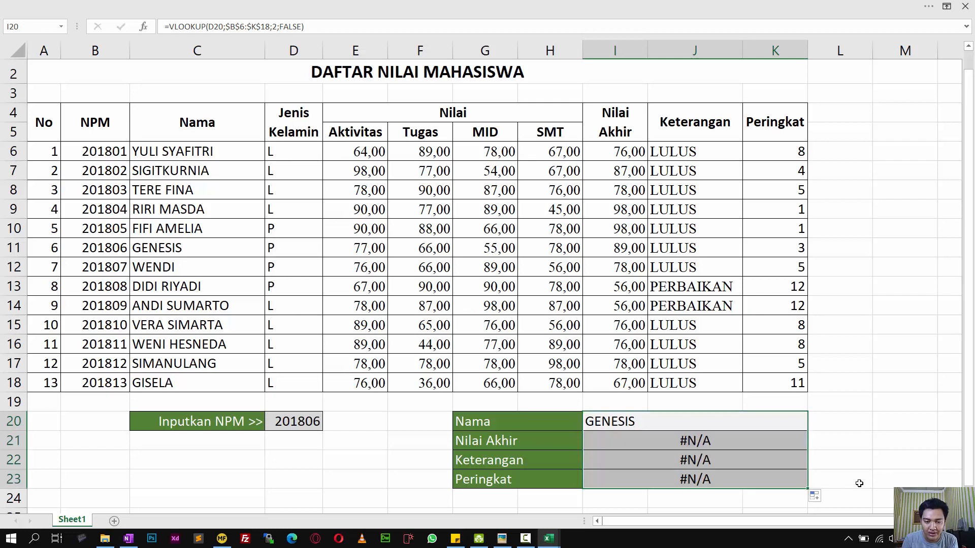
Start a new VLOOKUP formula in the Nilai Akhir cell I21 with lookup value D20 and absolute table range $B$6:$K$18
click(685, 441)
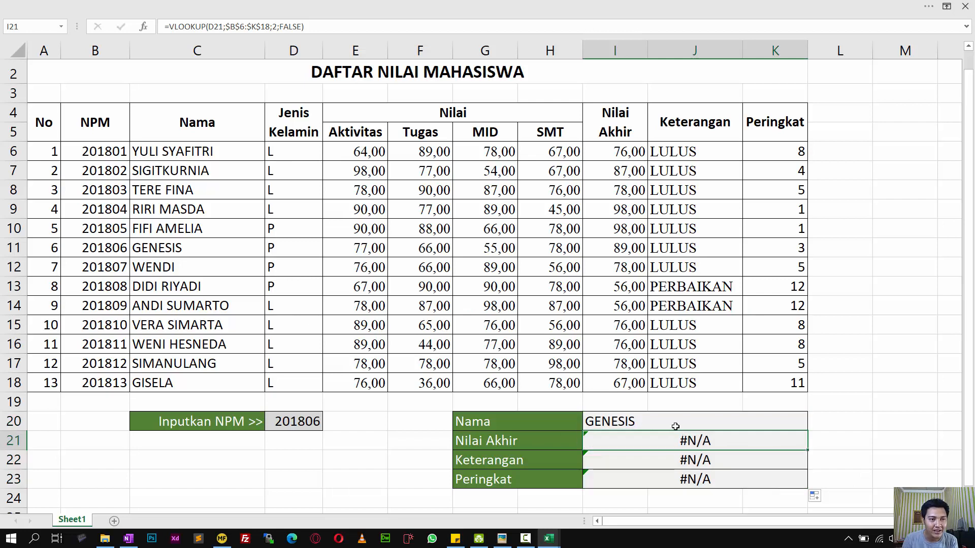
key(Down)
key(Up)
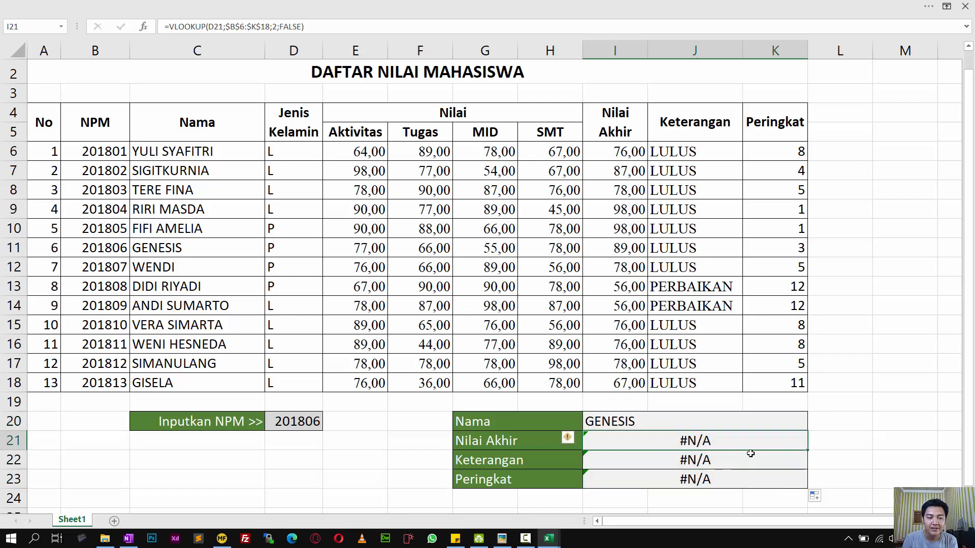
text(=)
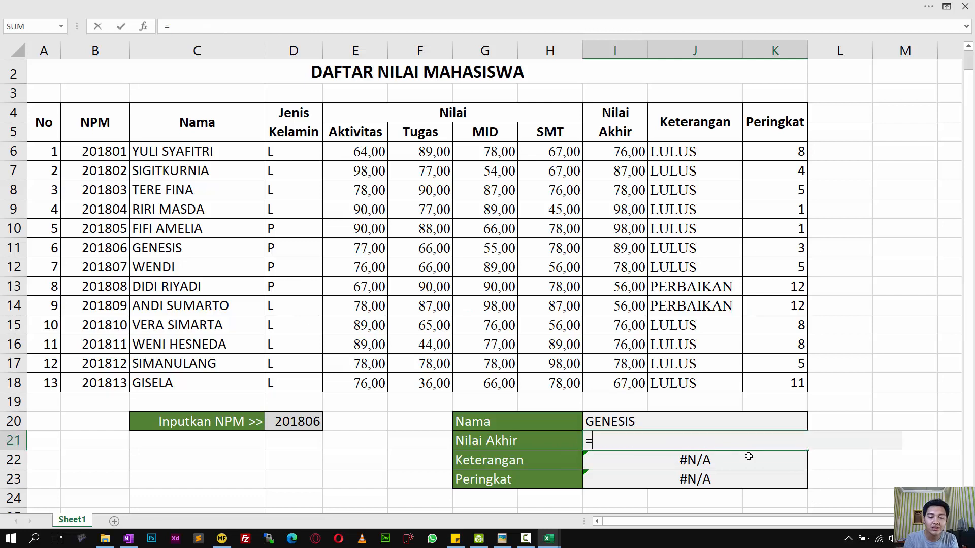
text(V)
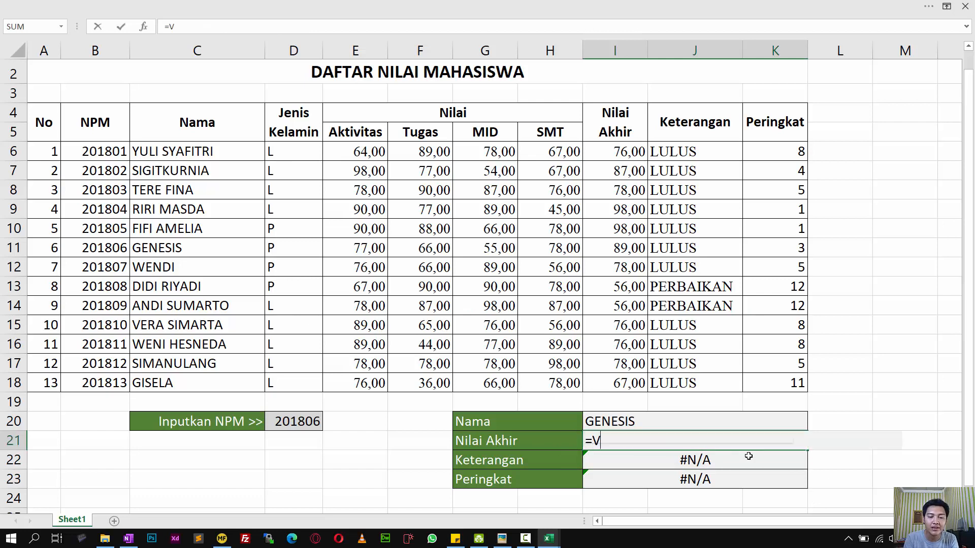
text(LOOKUP()
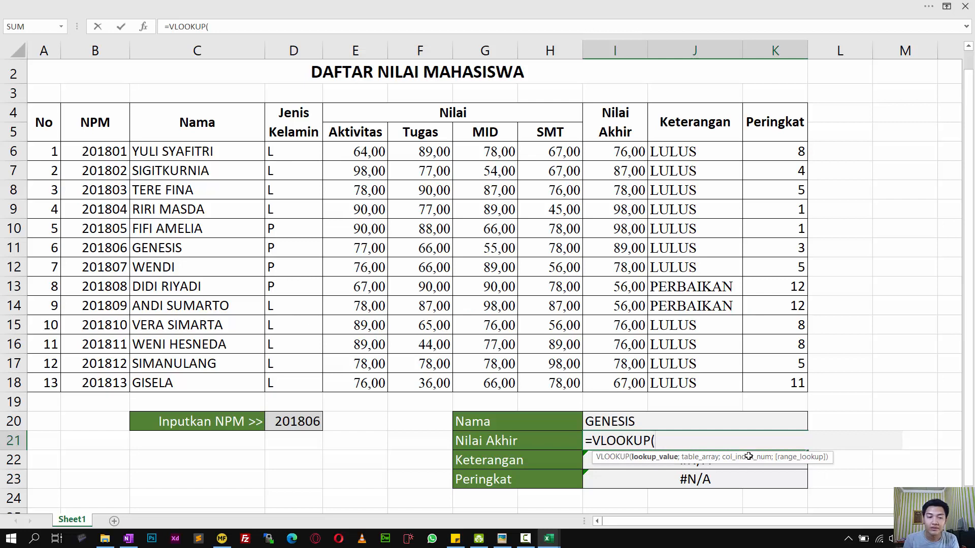
click(301, 419)
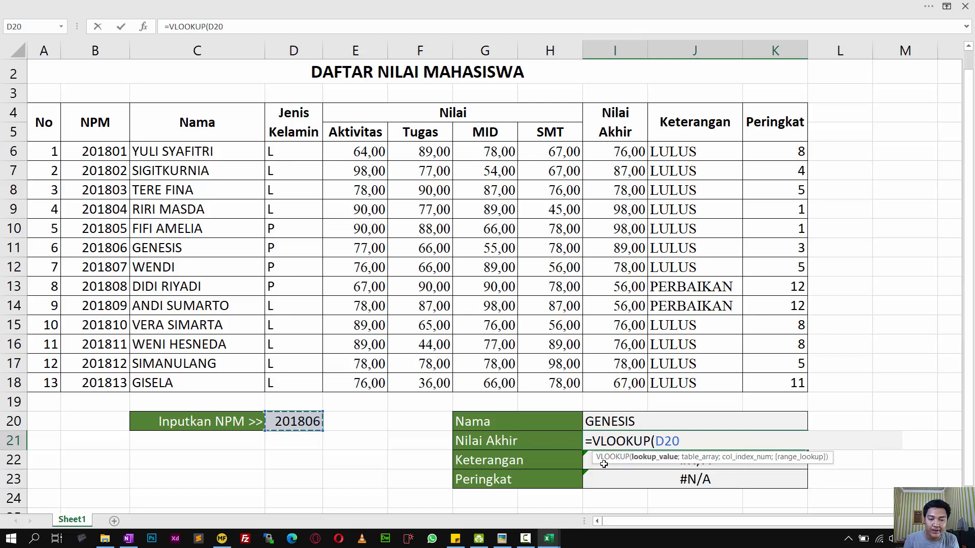
text(;)
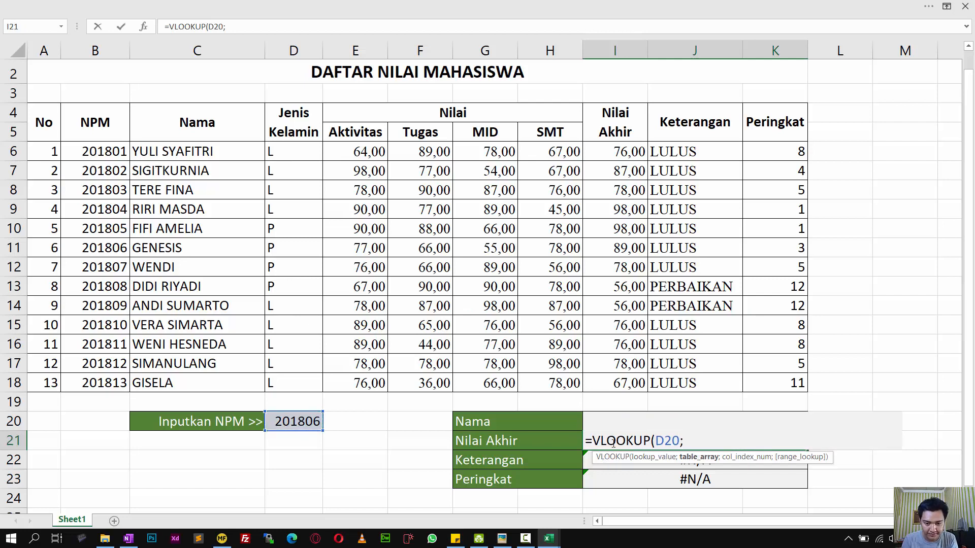
drag(105, 152, 794, 384)
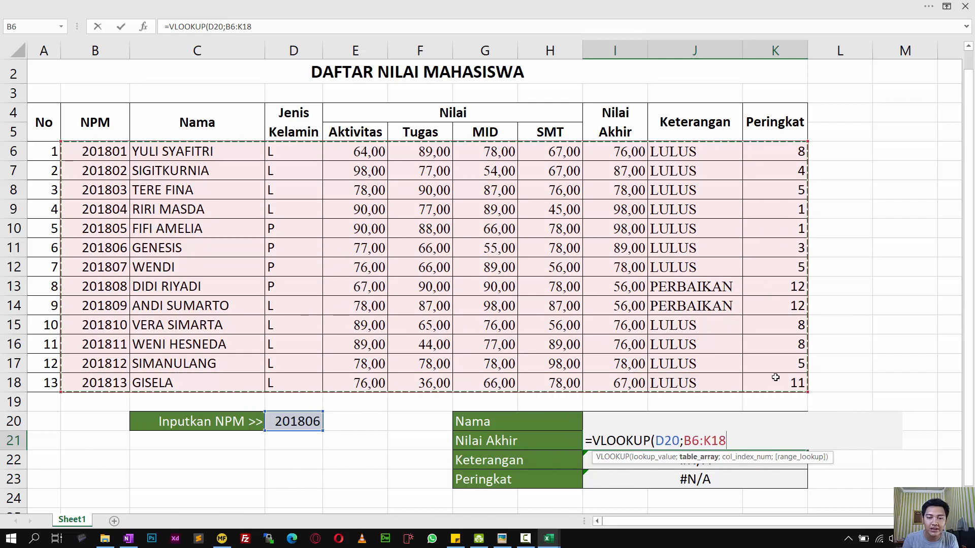
drag(732, 442, 683, 434)
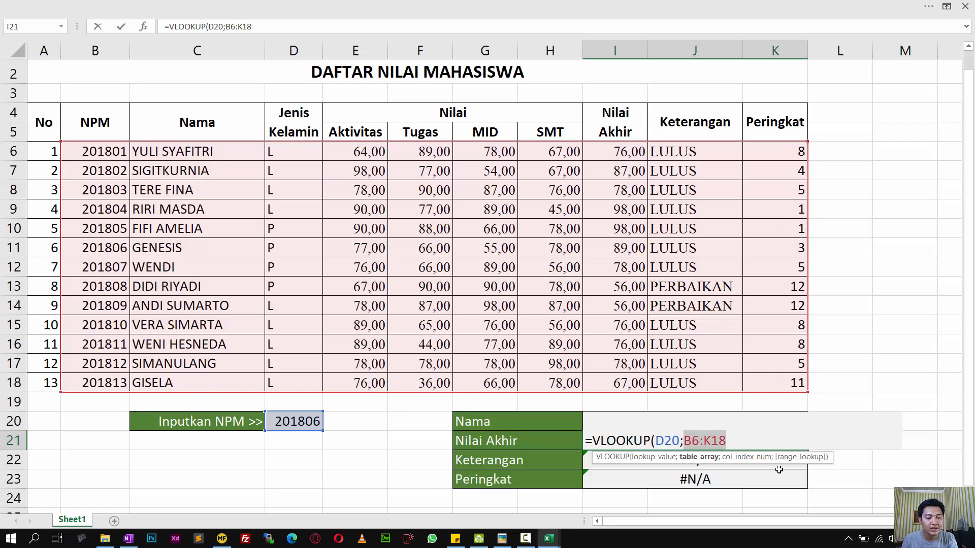
key(F4)
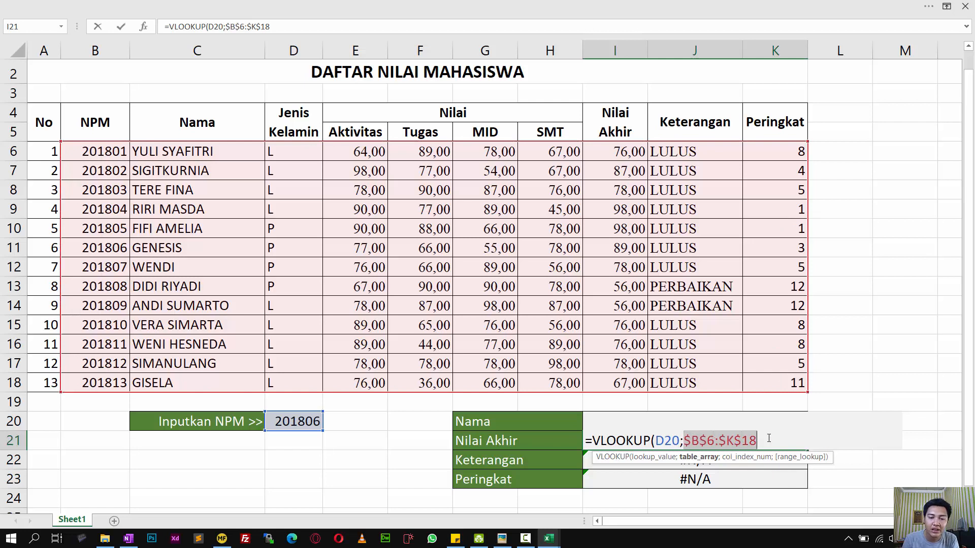
Complete the Nilai Akhir VLOOKUP formula in I21 with column index 8 and FALSE for an exact match
click(769, 441)
text(;)
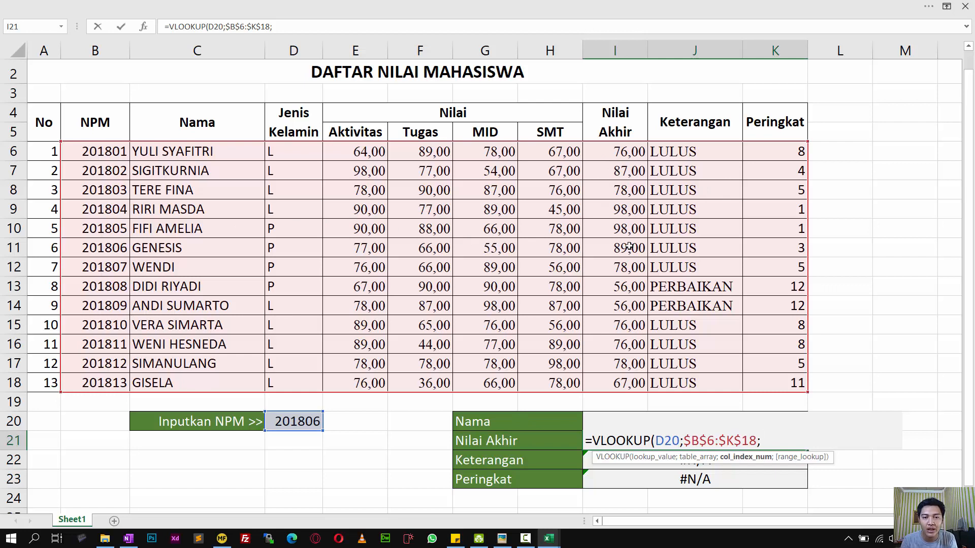
text(8)
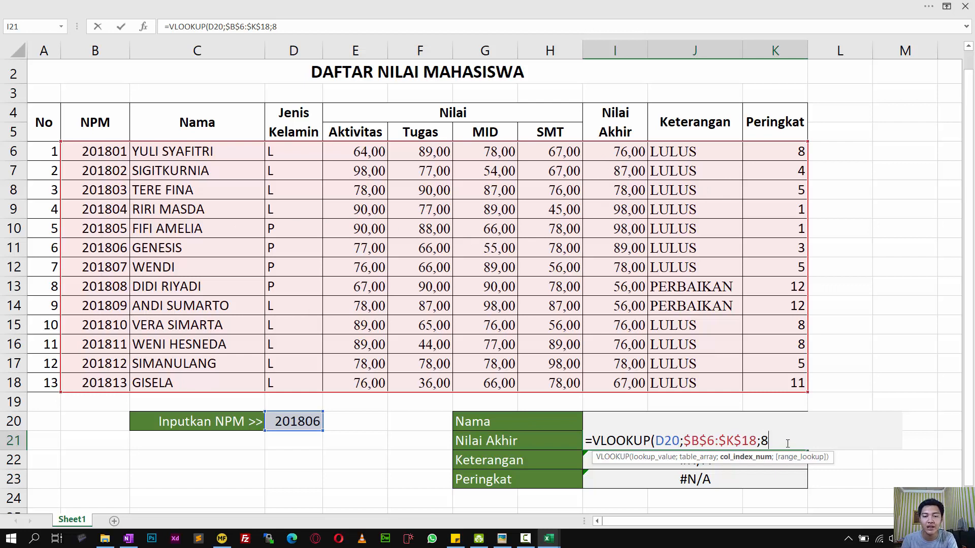
text(;)
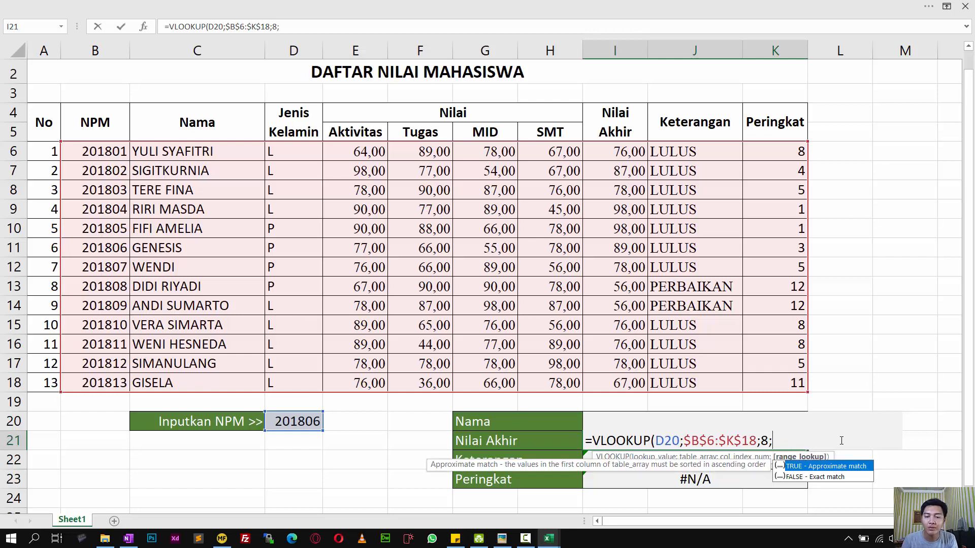
double_click(819, 477)
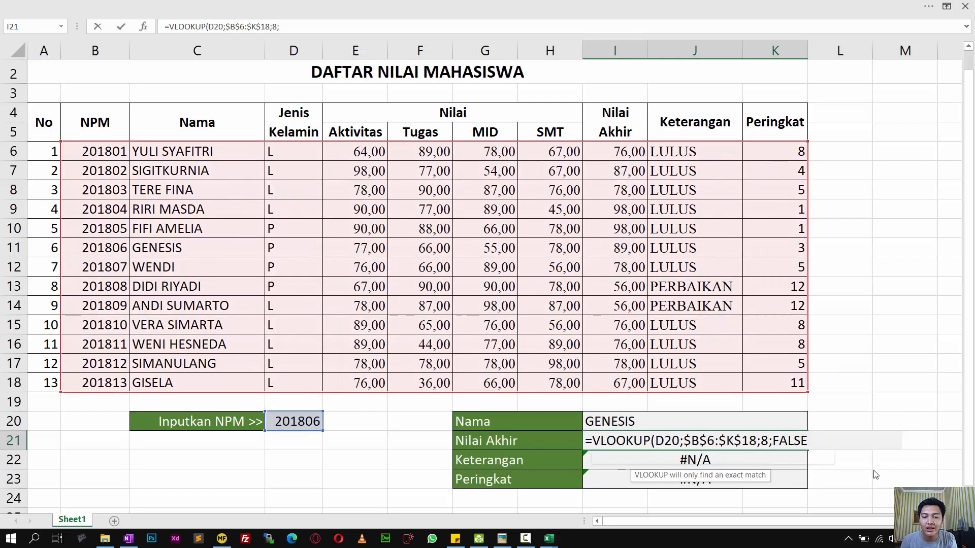
text())
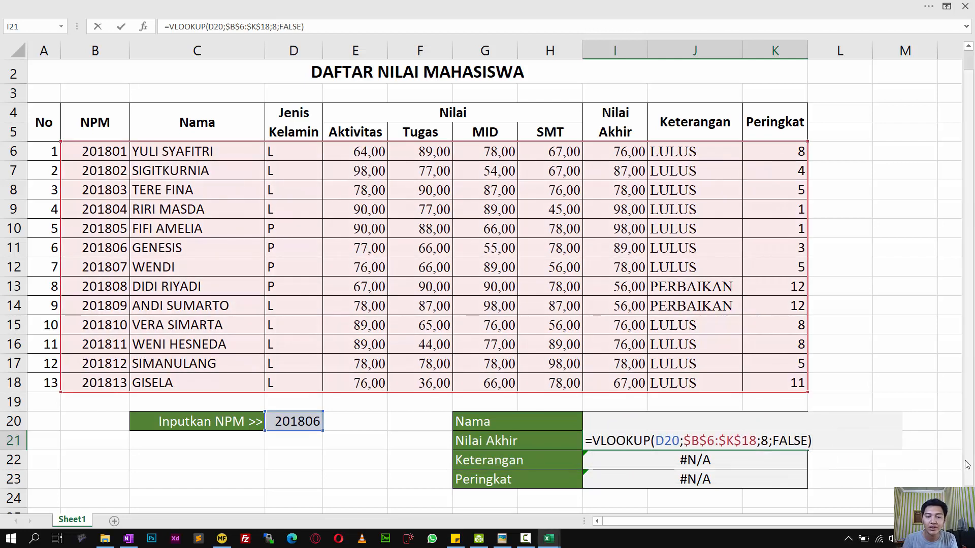
key(Return)
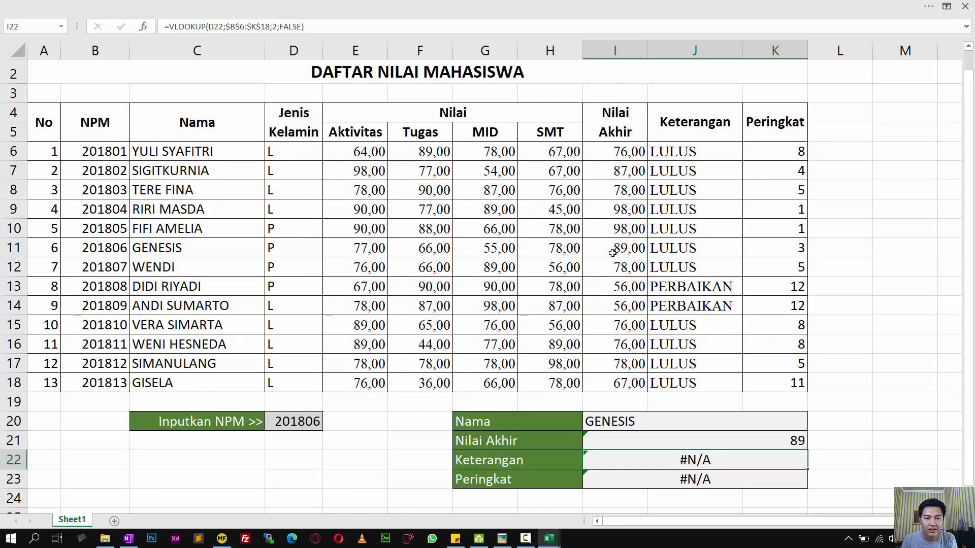
Edit the Keterangan formula in I22 to look up D20 and return column index 9
double_click(715, 460)
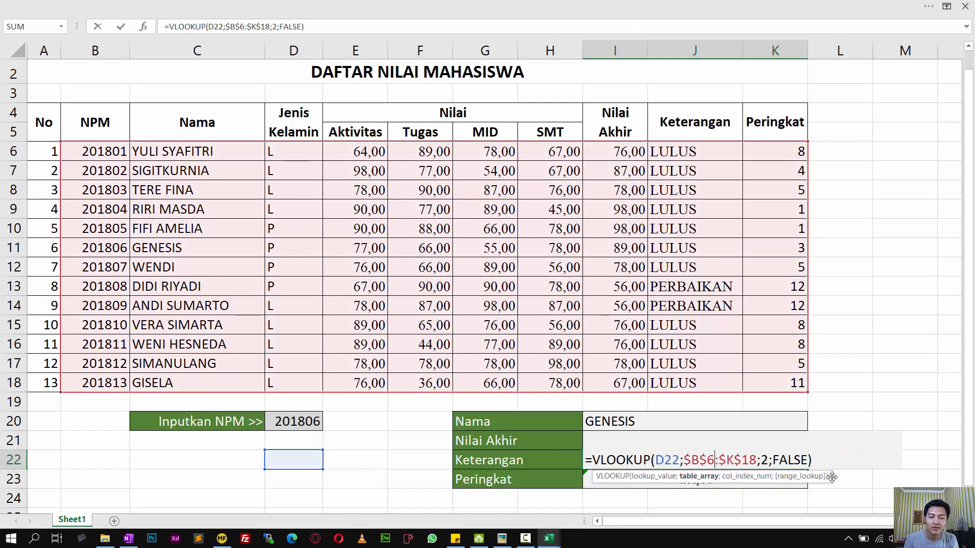
key(Left)
key(Left)
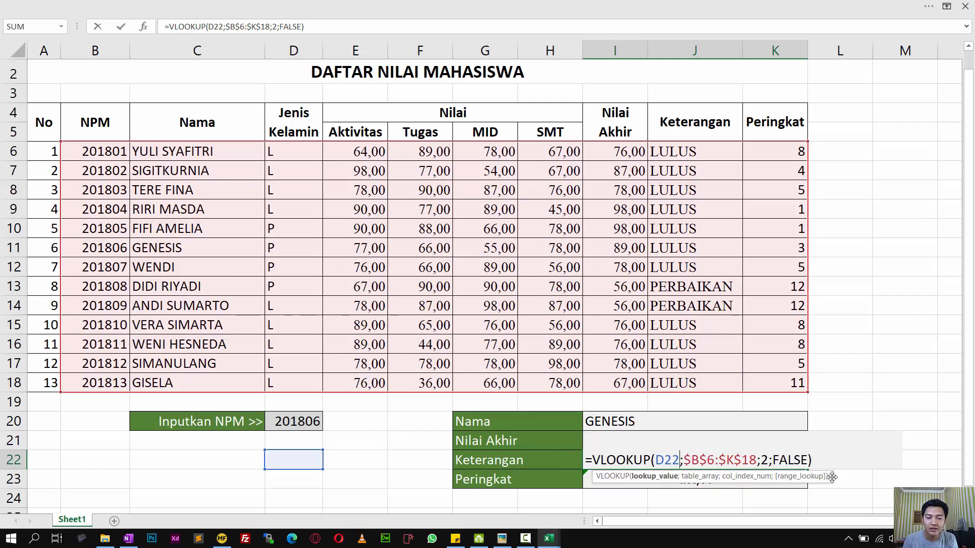
key(shift+Left)
key(shift+Left)
key(shift+Left)
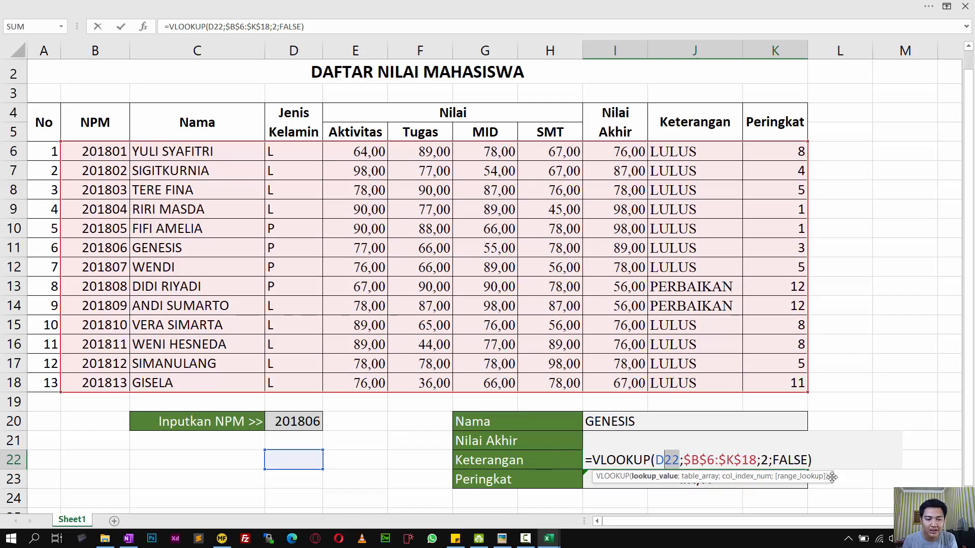
click(294, 422)
click(691, 460)
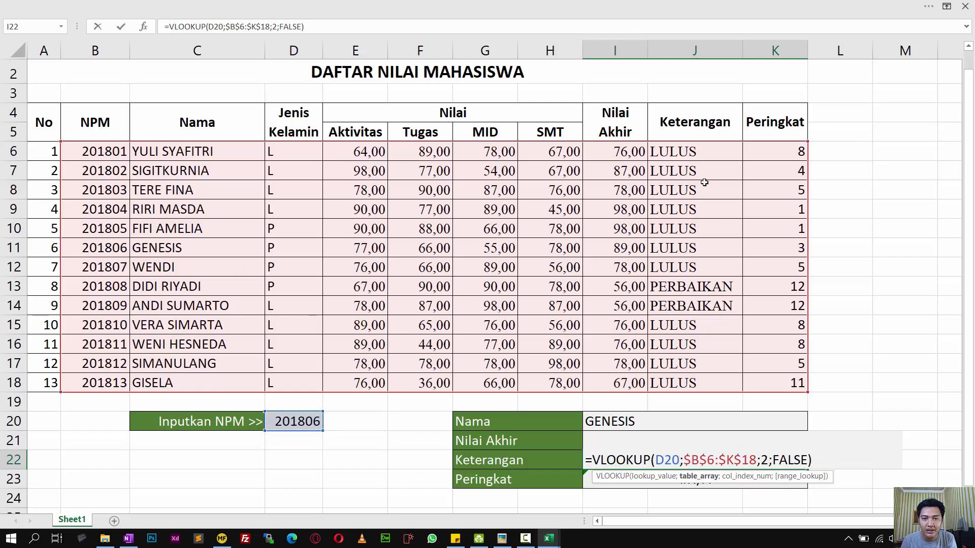
double_click(764, 460)
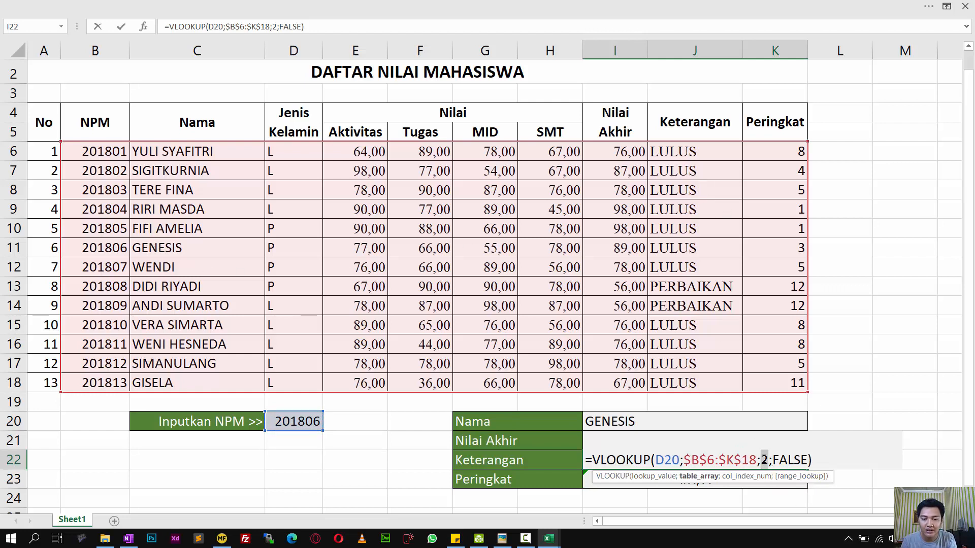
text(9)
key(Return)
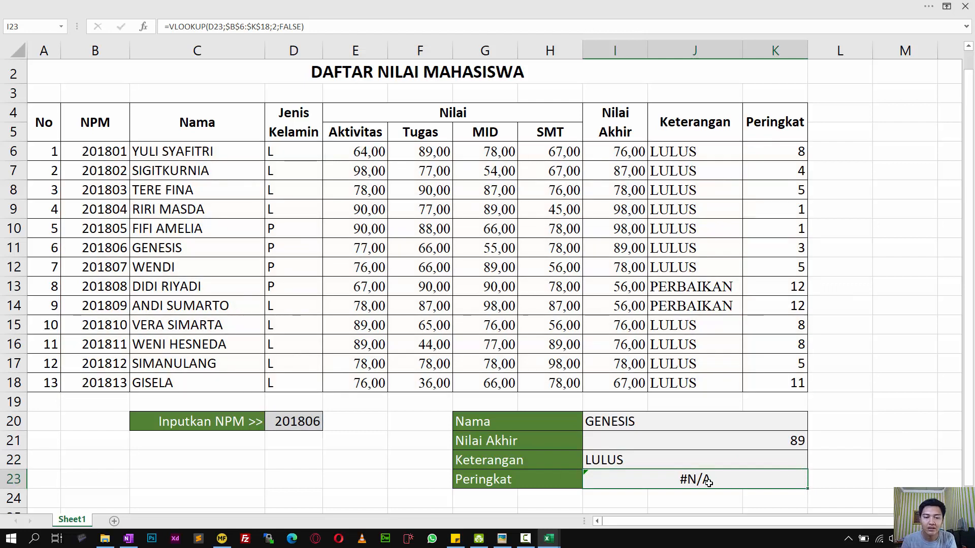
double_click(691, 479)
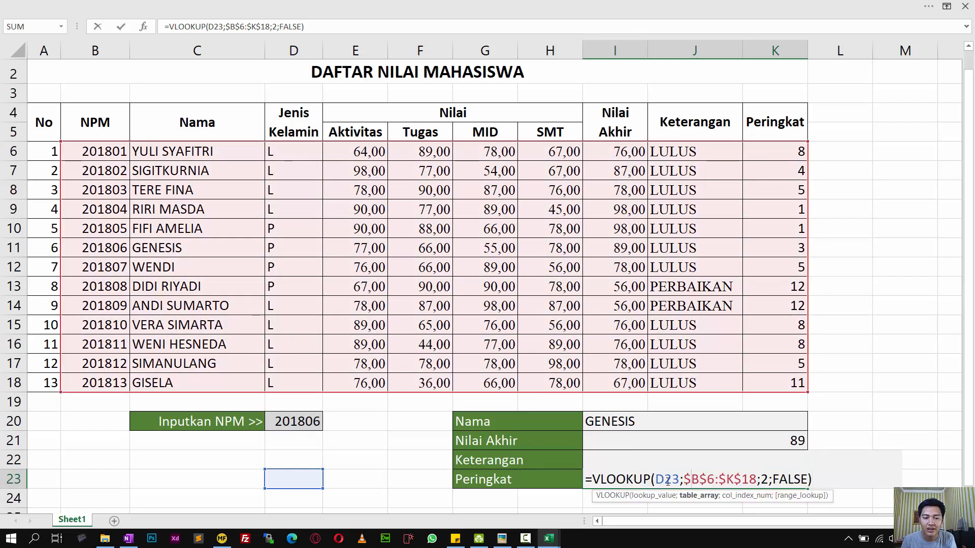
drag(679, 479, 656, 479)
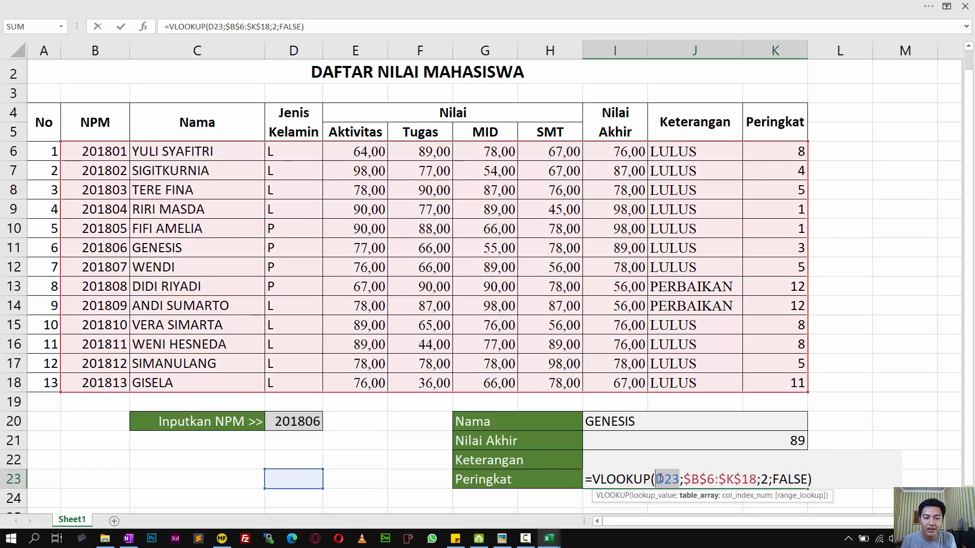
click(293, 421)
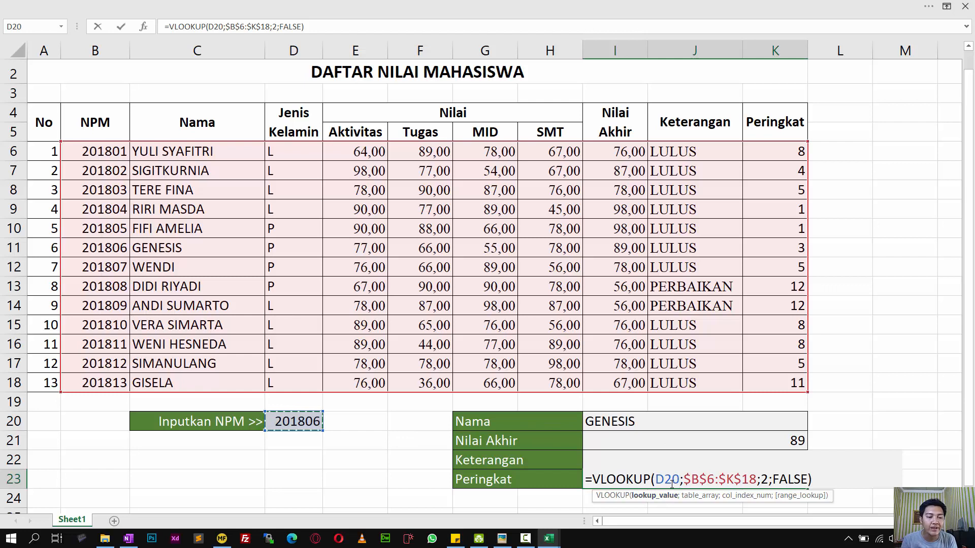
drag(689, 479, 733, 480)
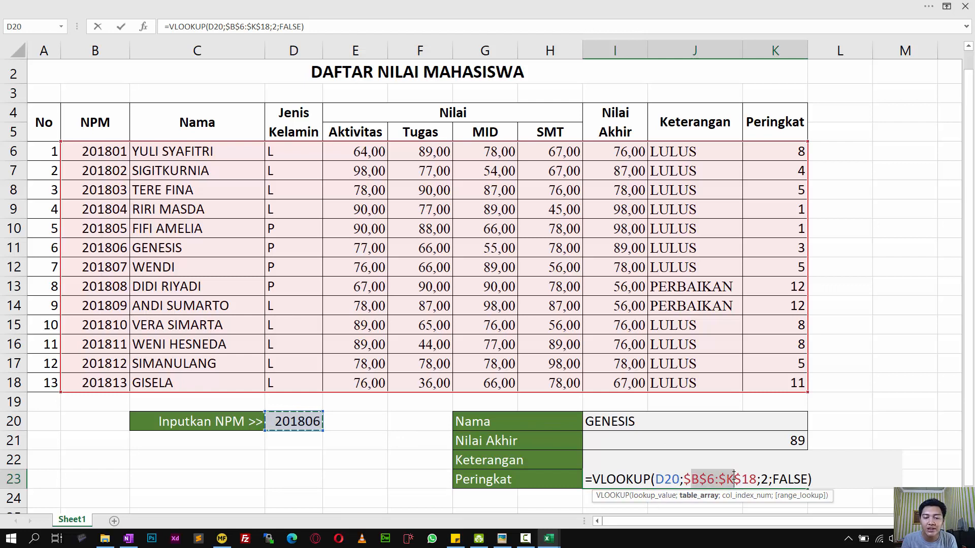
click(679, 479)
key(BackSpace)
text(3)
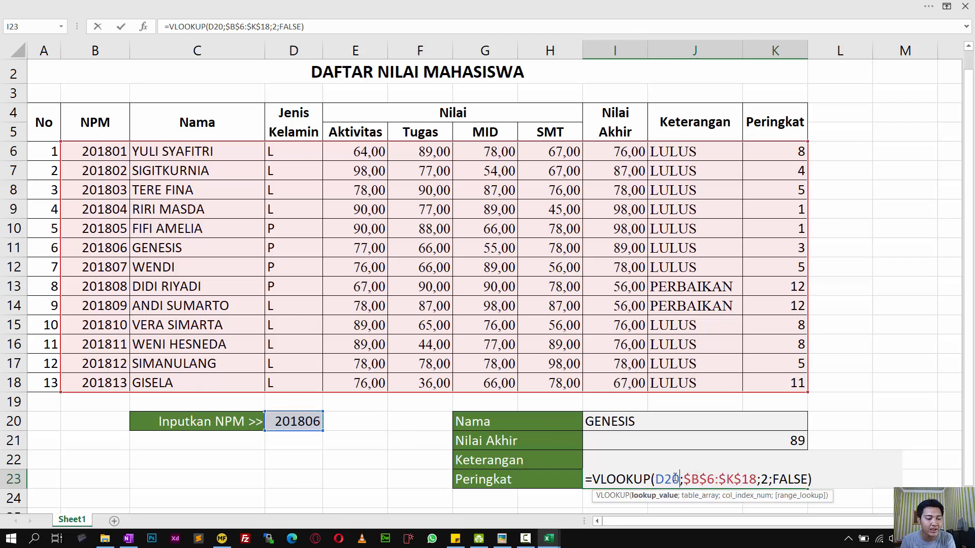
key(Return)
double_click(671, 479)
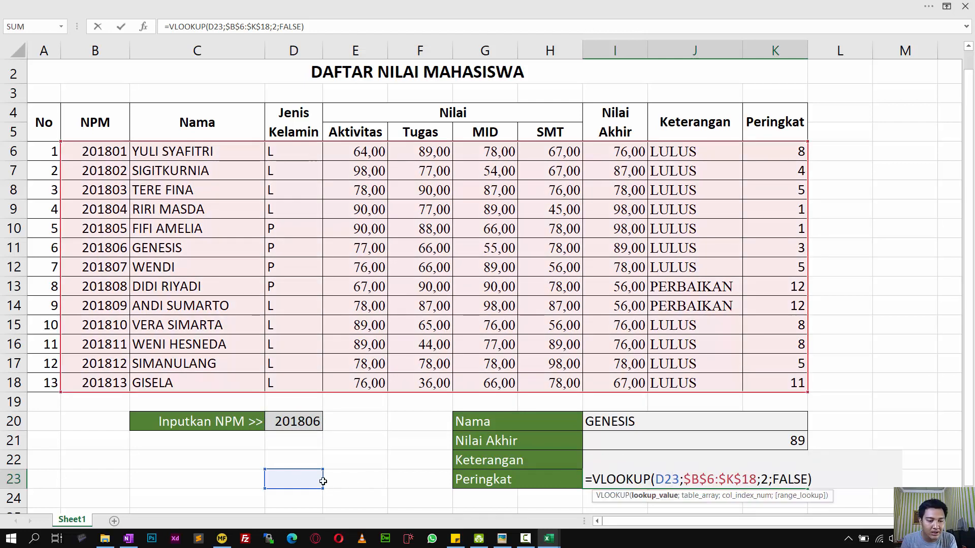
double_click(669, 479)
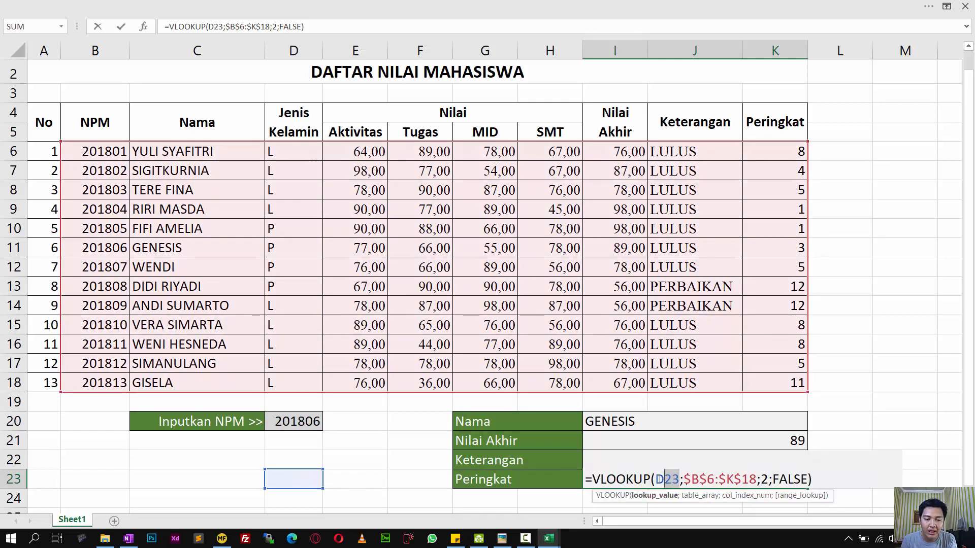
click(660, 420)
key(Return)
Make the lookup value in the Nama formula in I20 an absolute reference, $D$20
click(642, 420)
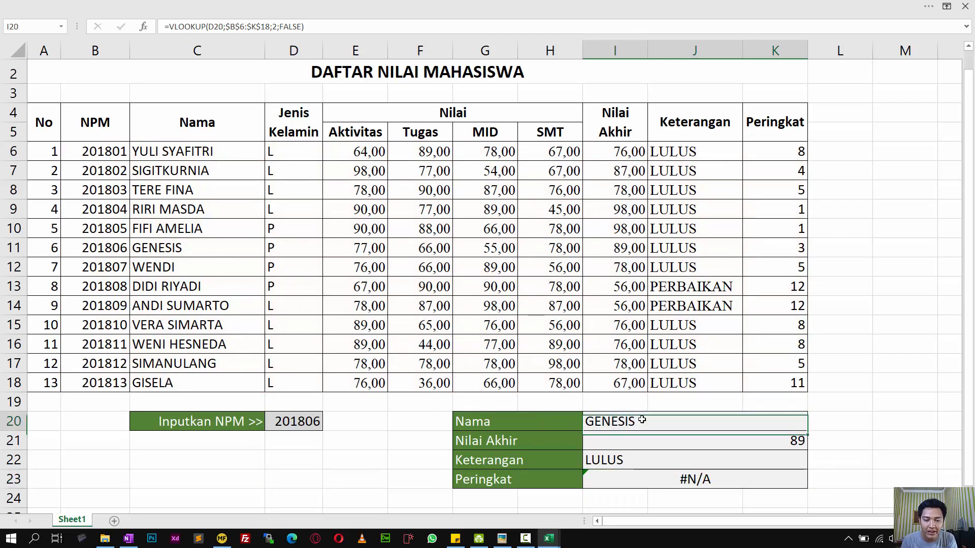
double_click(644, 421)
drag(679, 421, 658, 421)
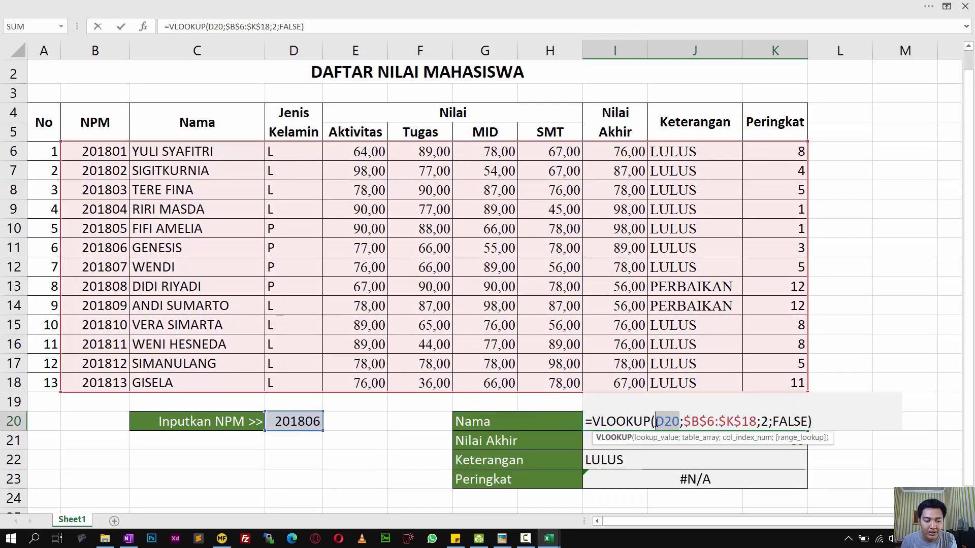
key(F4)
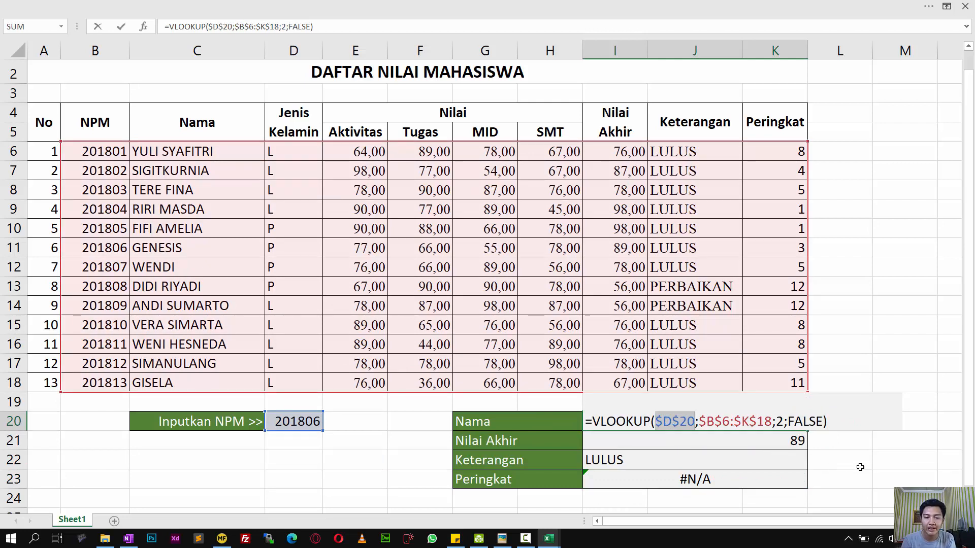
key(Return)
Fill the Nama formula from I20 down through the Peringkat result cell I23
click(802, 428)
drag(807, 431, 808, 485)
click(878, 463)
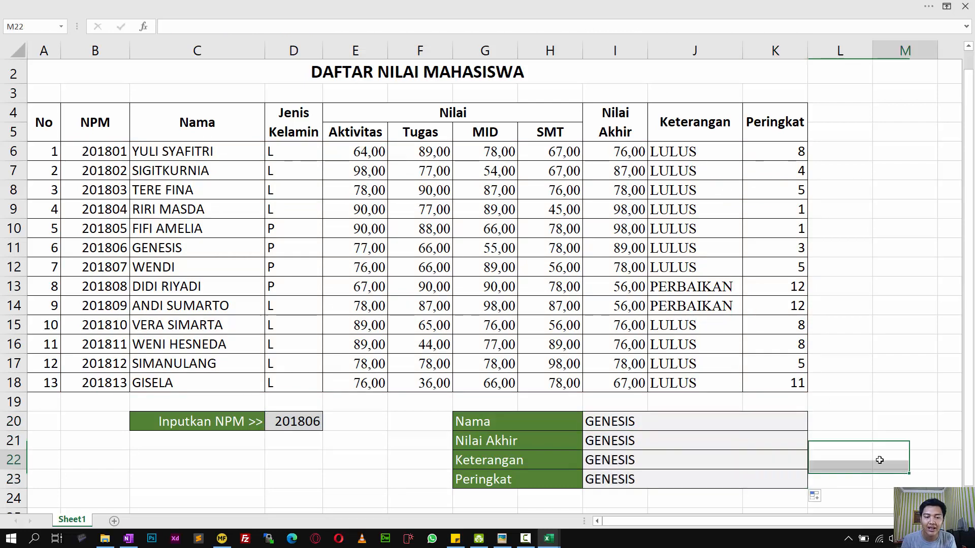
Set the column index in the Nilai Akhir formula in I21 to 8
double_click(611, 448)
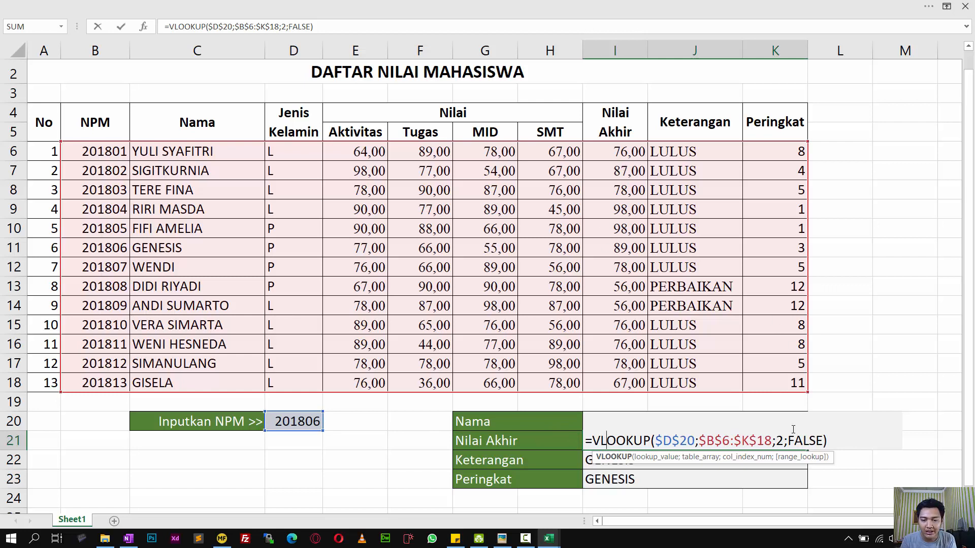
double_click(779, 439)
text(8)
key(Return)
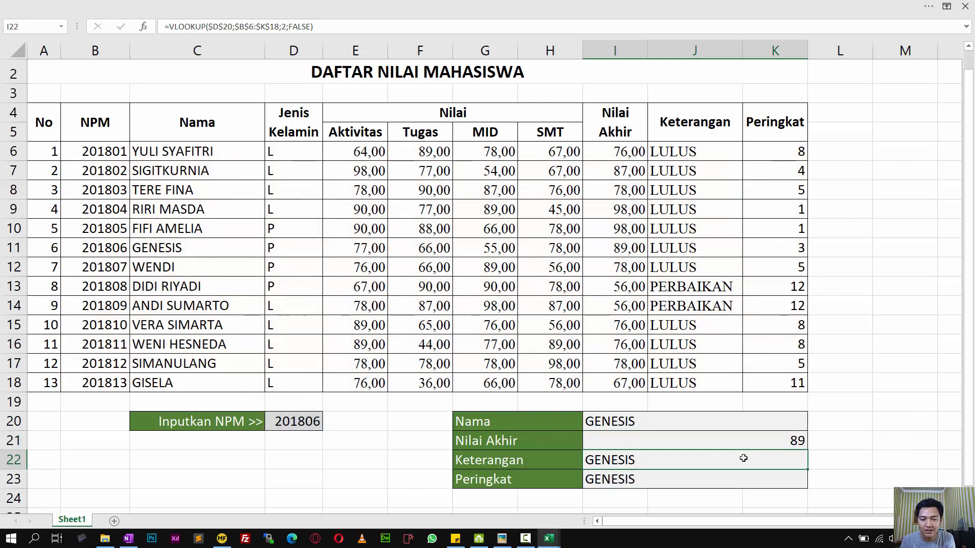
Set the column index in the Keterangan formula in I22 to 9
double_click(735, 460)
double_click(779, 459)
text(9)
key(Return)
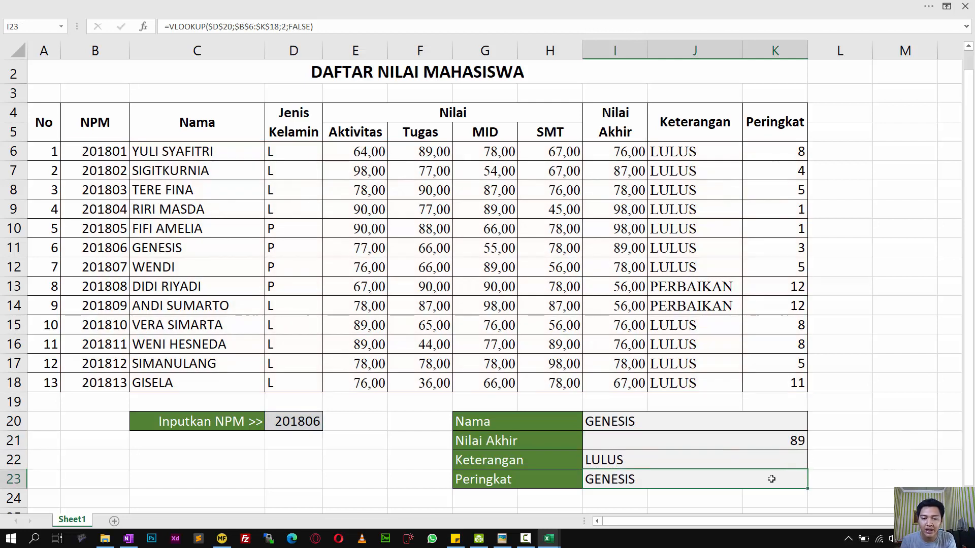
Set the column index in the Peringkat formula in I23 to 10
double_click(765, 479)
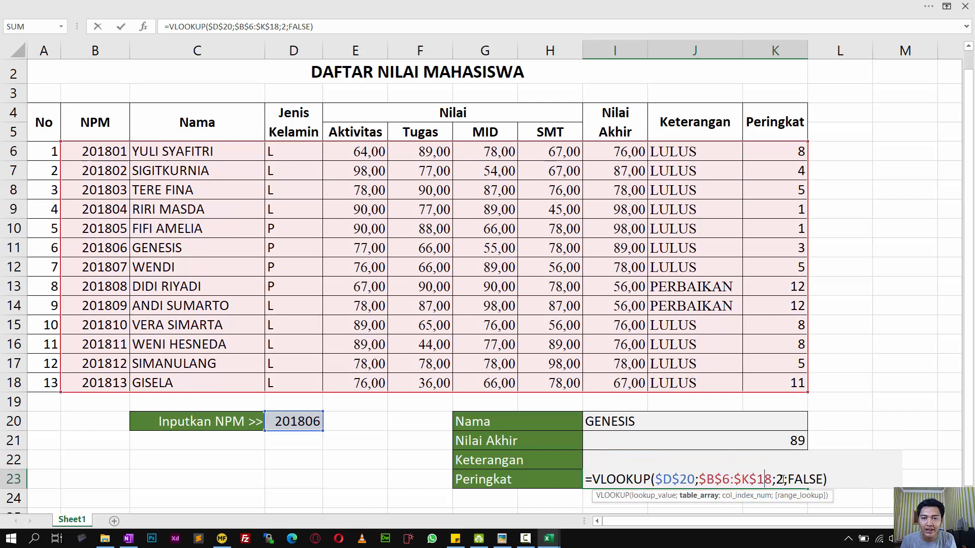
double_click(777, 480)
text(10)
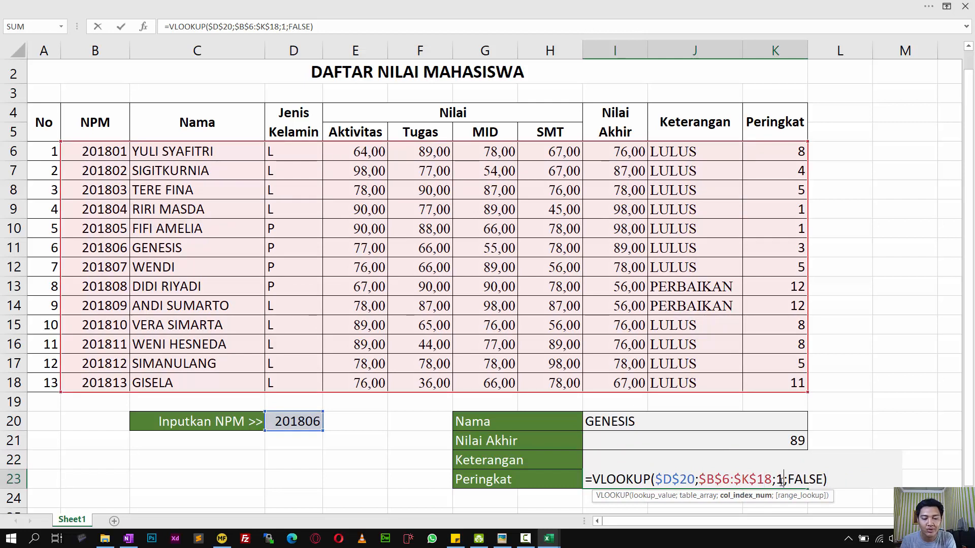
key(Return)
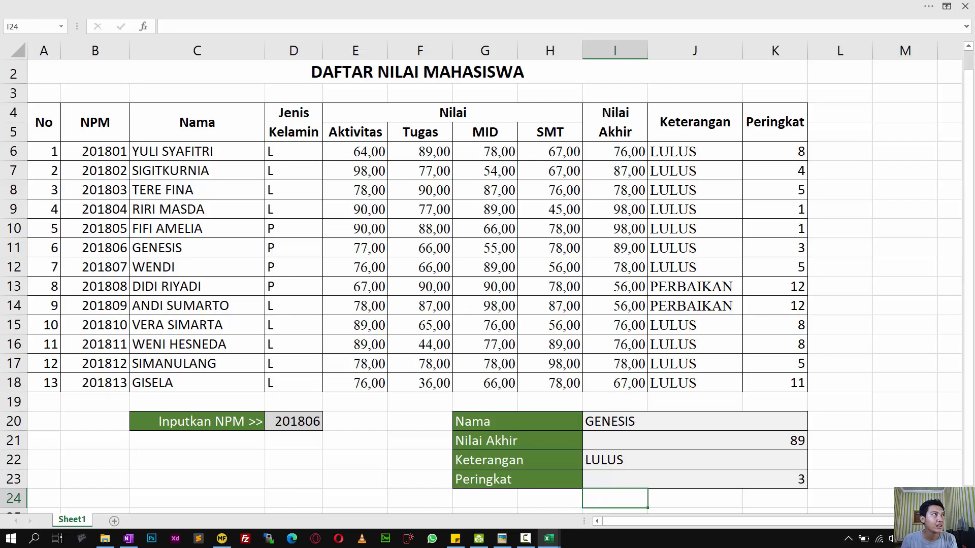
Switch to the reference image 11 studi kasus excel 4.PNG in Penampil Foto Picasa and enlarge its window to show the whole table
drag(0, 325, 377, 100)
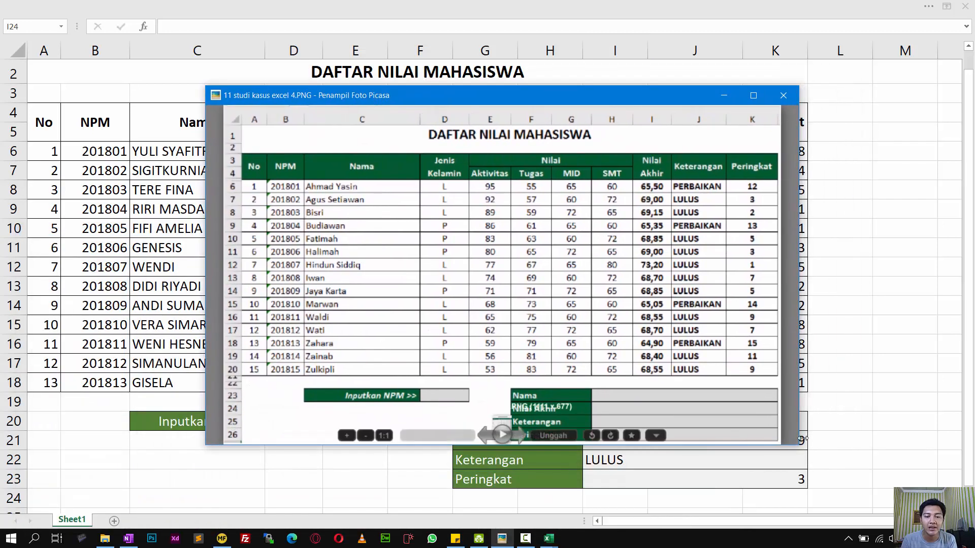
drag(801, 449, 841, 479)
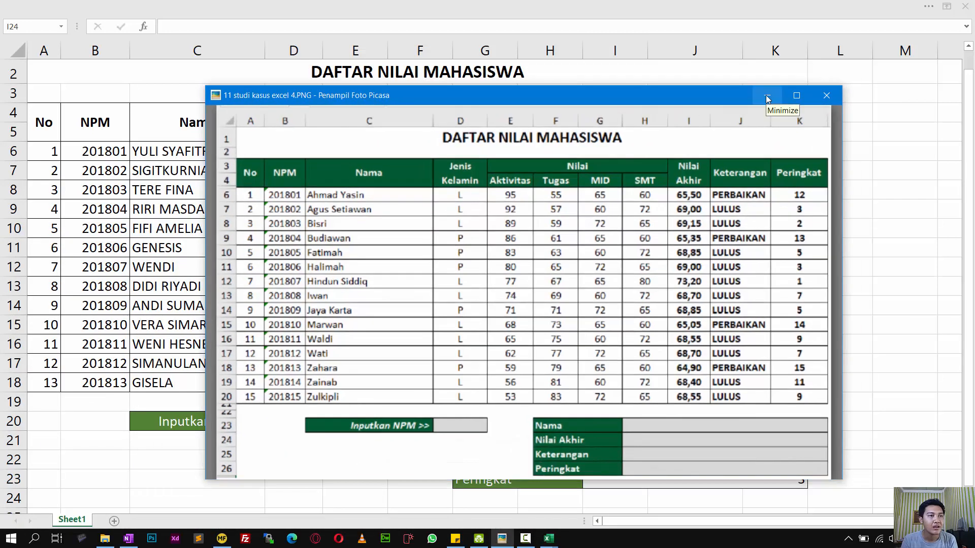